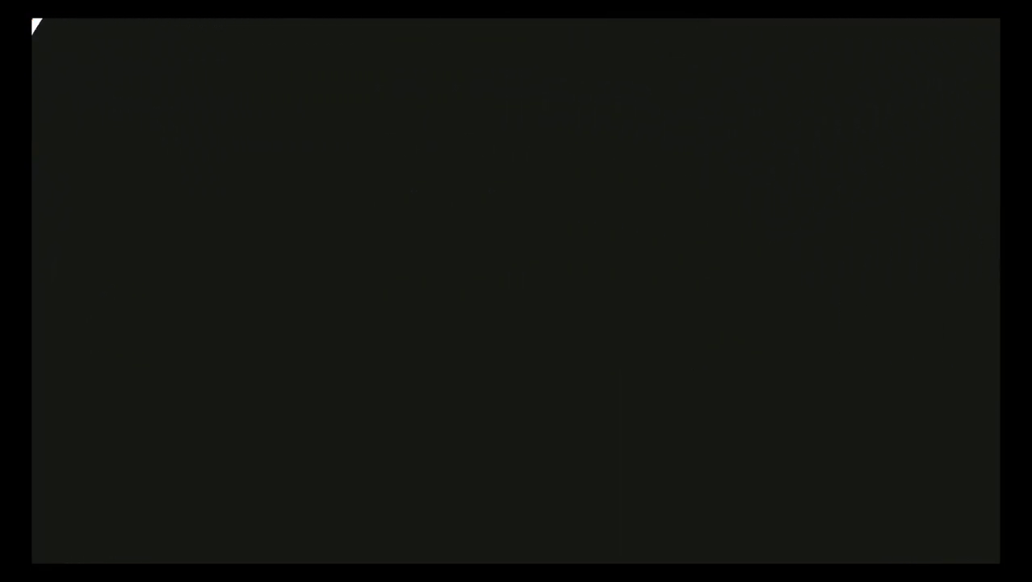
Step: Duplicate the photo layer and lift its shadows with a 35% Shadows/Highlights adjustment
left_click(712, 197)
key("ctrl+j")
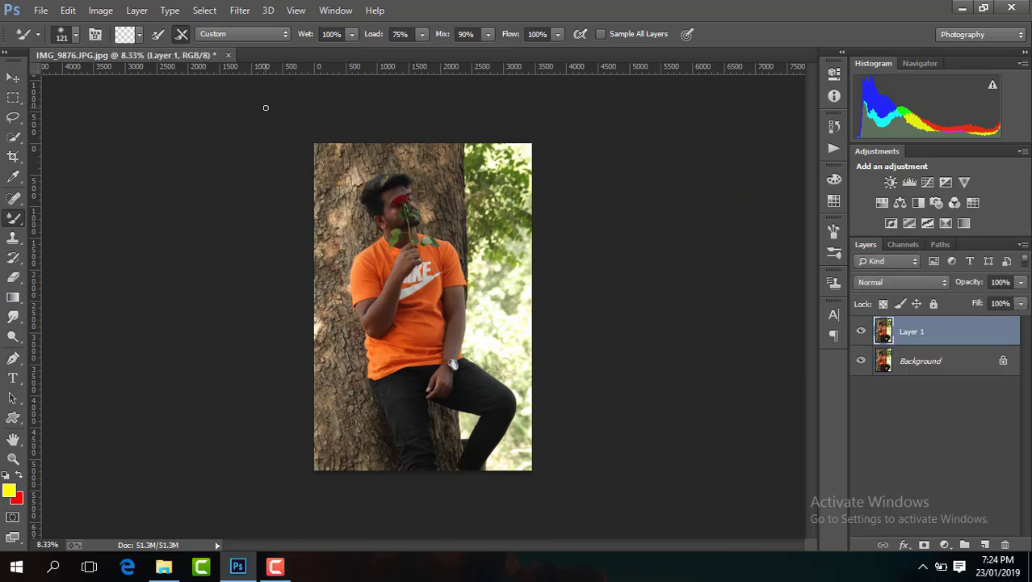
left_click(100, 10)
mouse_move(122, 49)
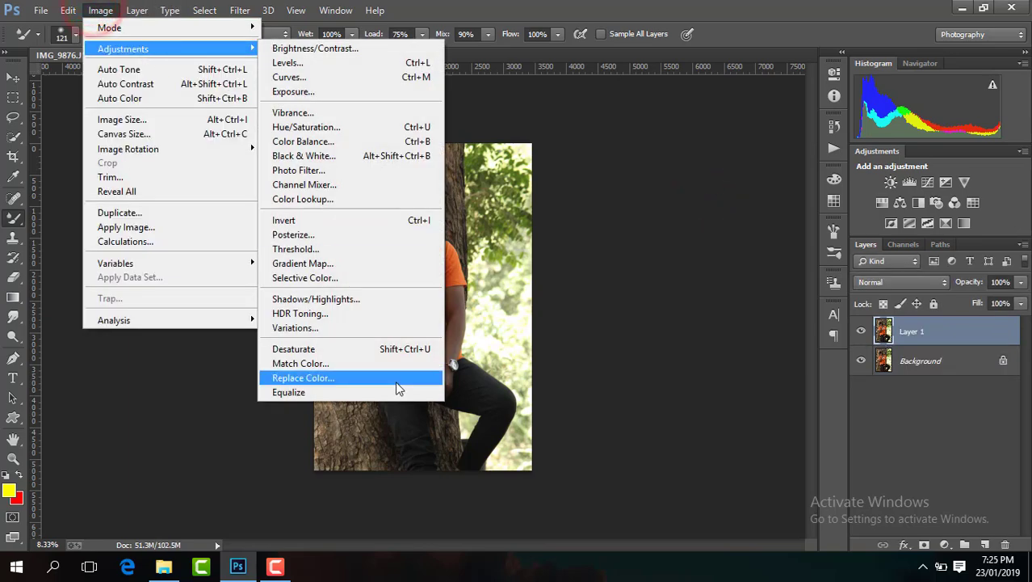
left_click(380, 293)
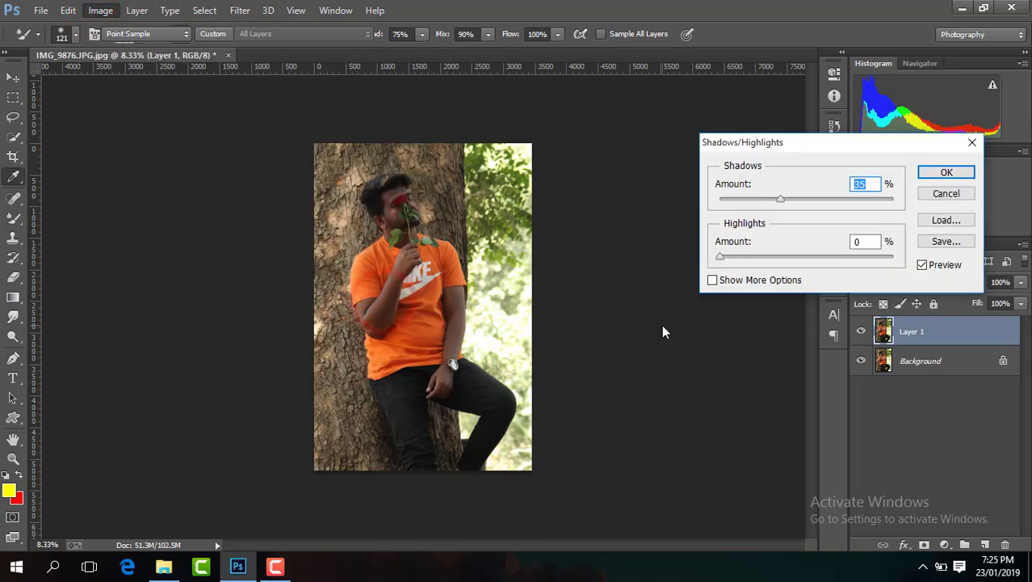
left_click(940, 174)
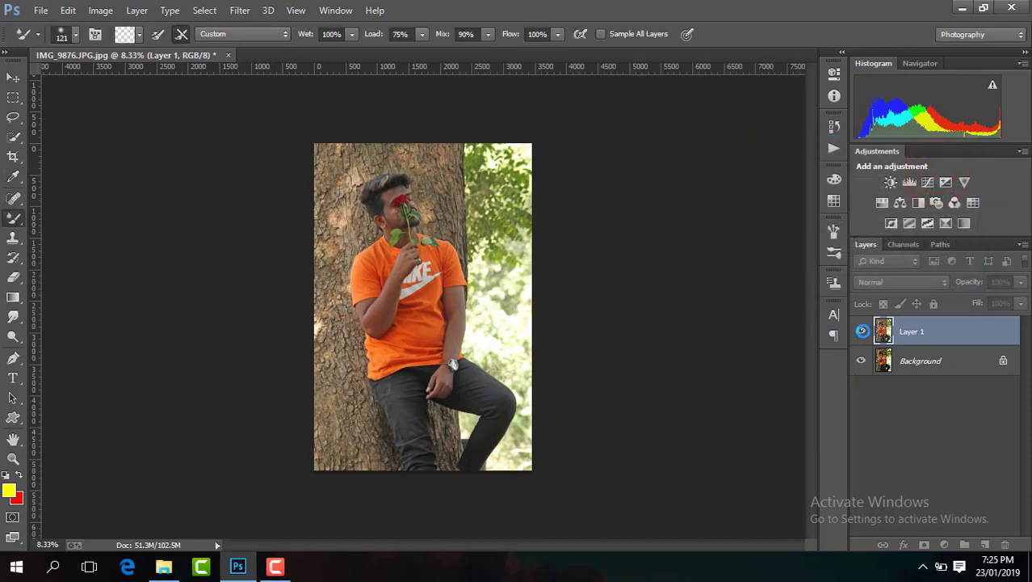
left_click(861, 331)
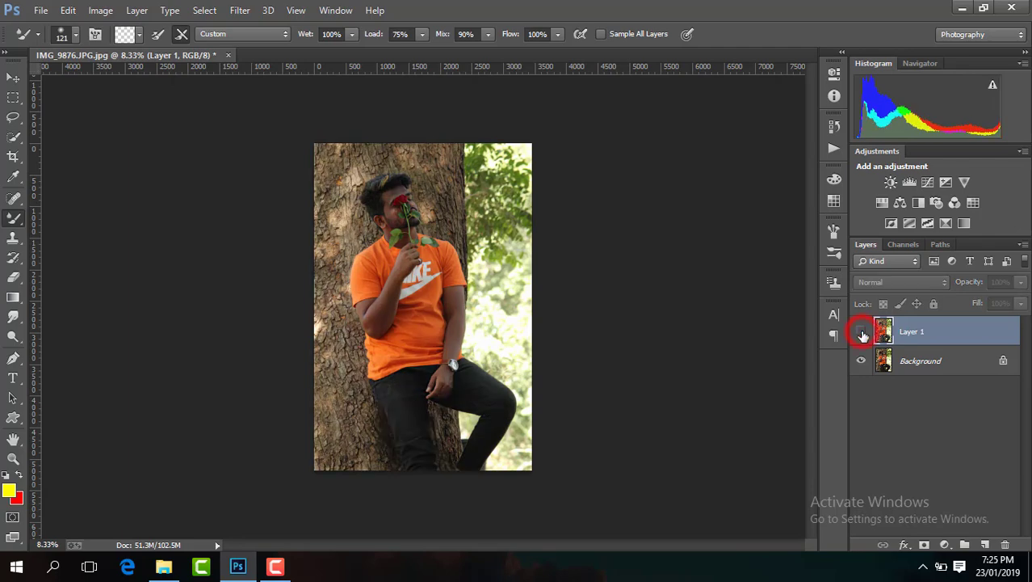
left_click(241, 10)
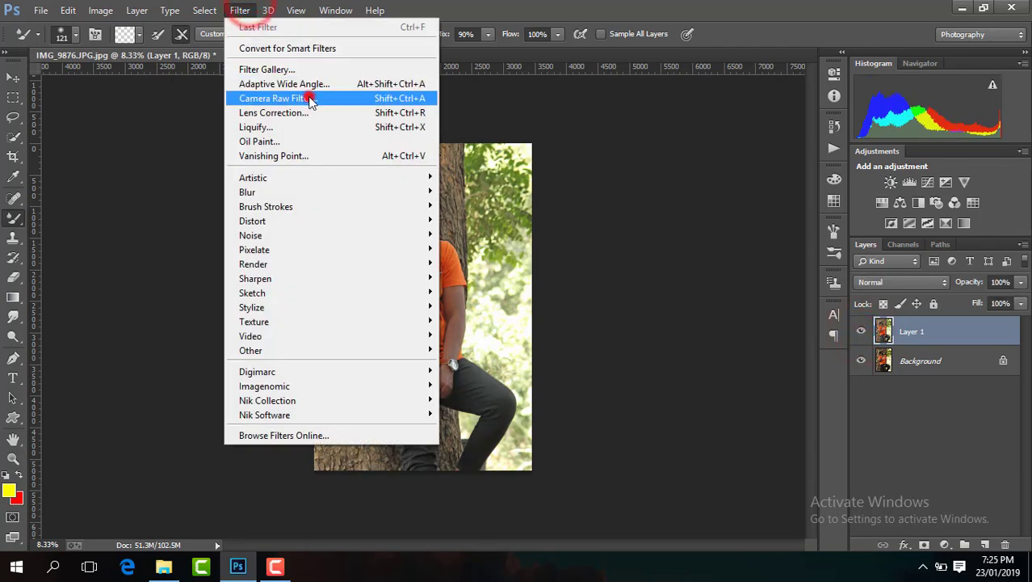
Step: In Camera Raw, set Exposure +0.30, Contrast +37, Highlights -27, Shadows +100, Blacks -23, Temperature +6, Clarity +20
left_click(307, 100)
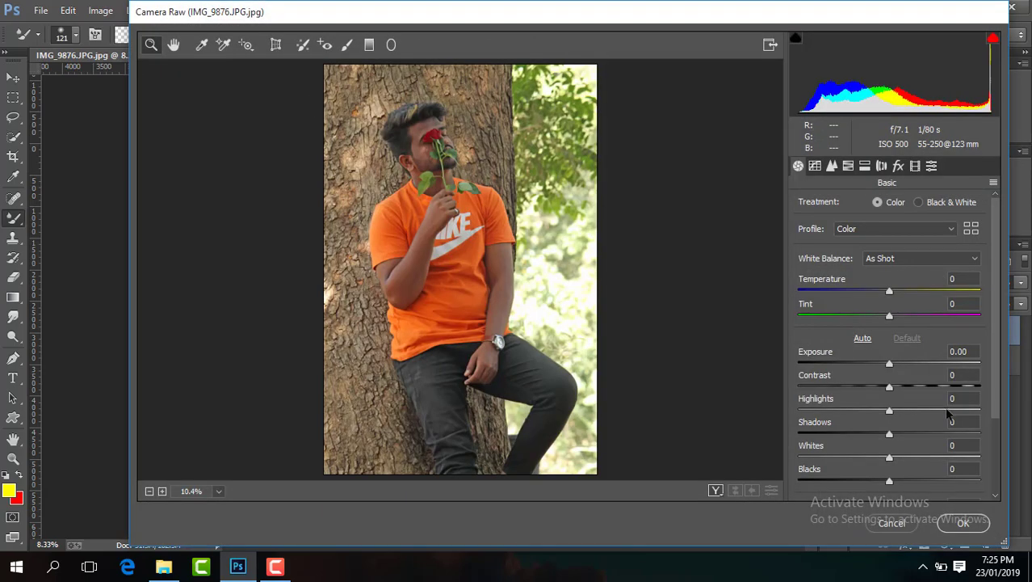
left_click_drag(889, 434, 982, 436)
left_click(889, 388)
mouse_move(891, 389)
left_mouse_down()
mouse_move(923, 389)
mouse_move(859, 401)
left_mouse_up()
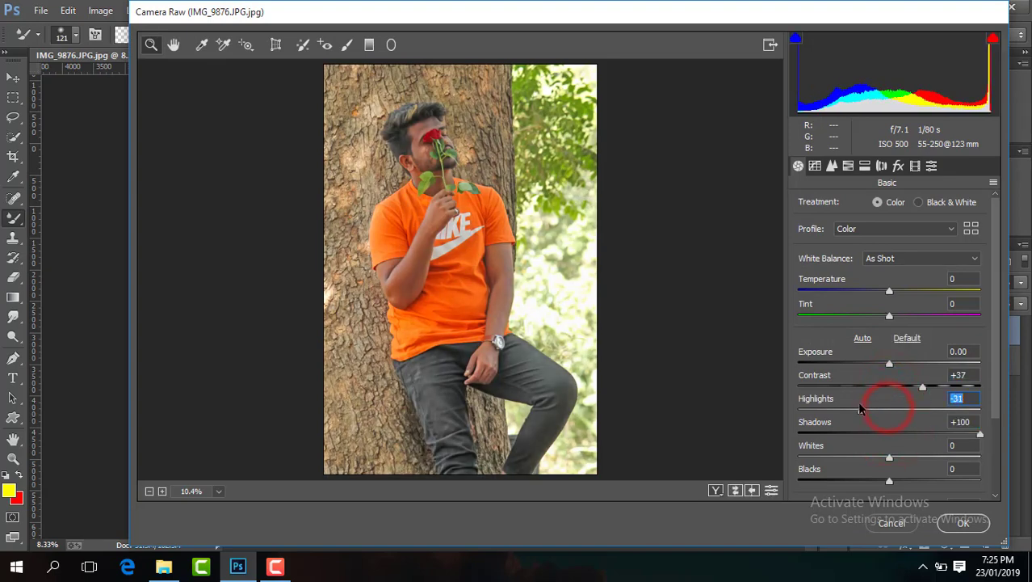
left_click_drag(889, 363, 894, 363)
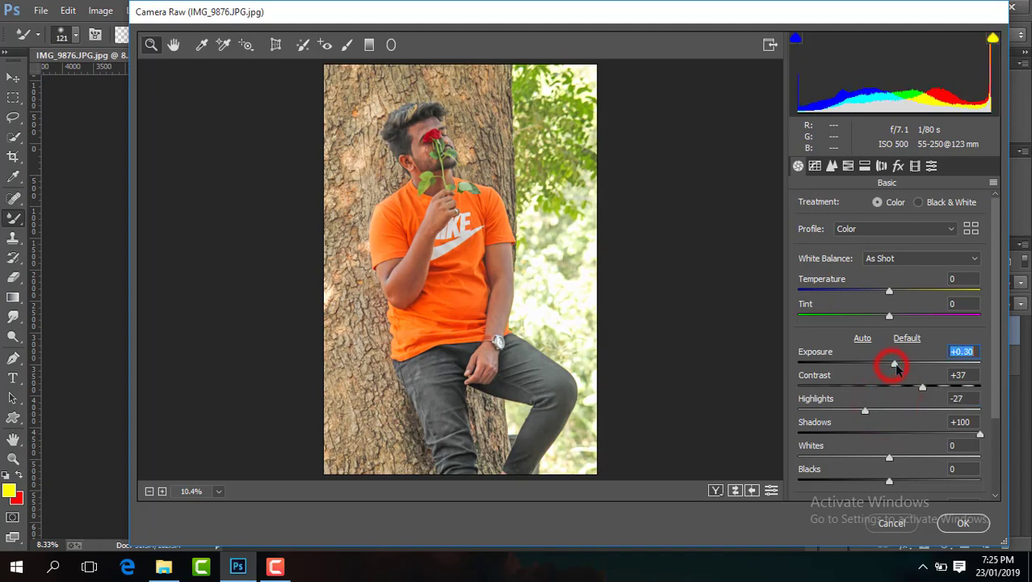
left_click_drag(888, 480, 863, 481)
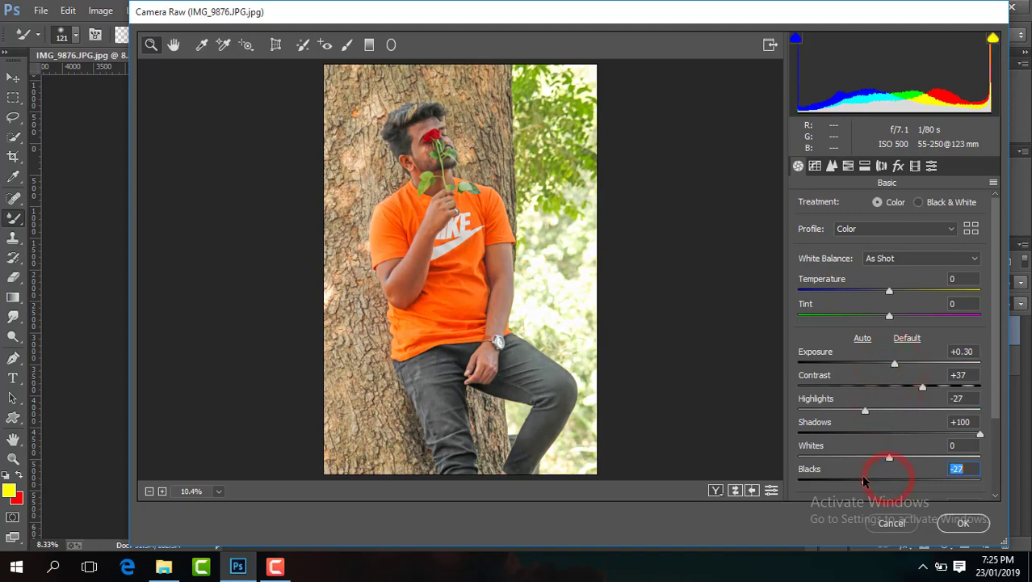
left_click_drag(891, 293, 895, 294)
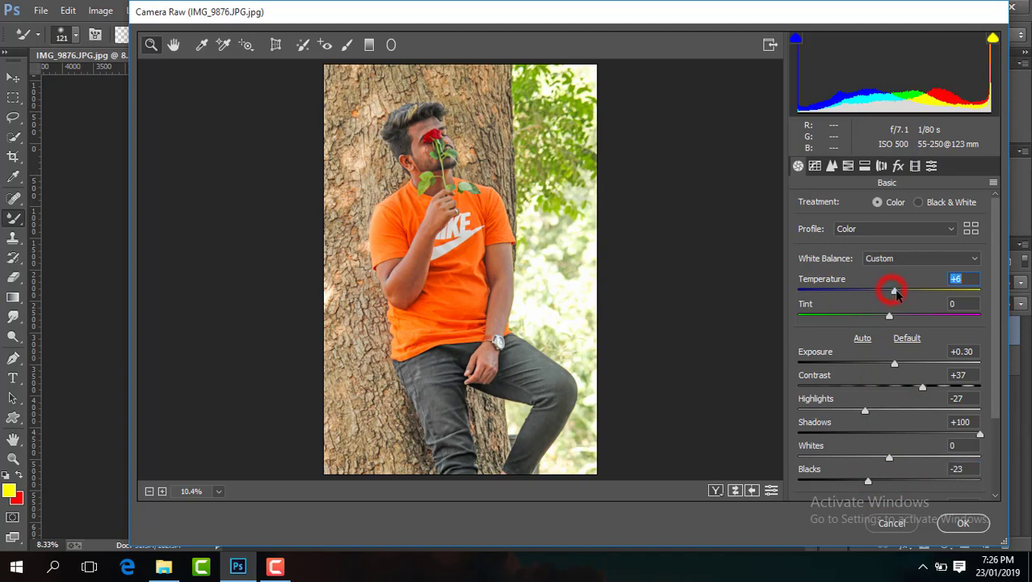
left_click_drag(998, 352, 999, 433)
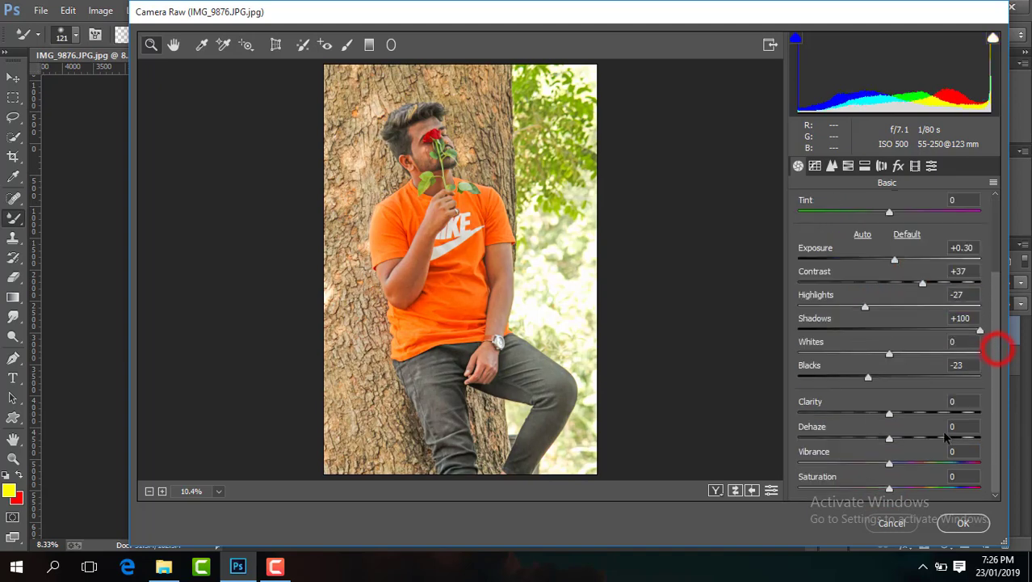
left_click_drag(898, 414, 909, 414)
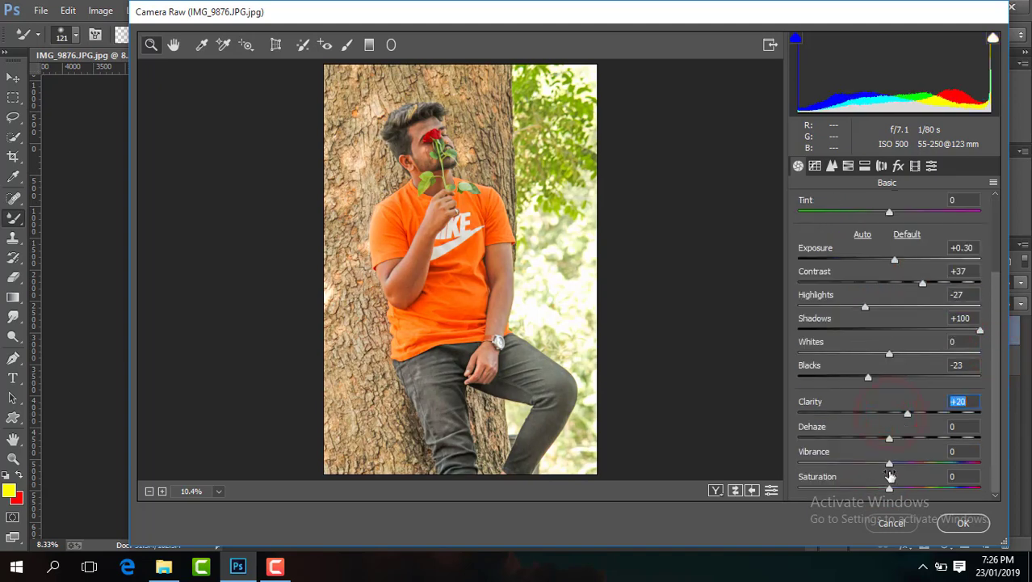
Step: In HSL Saturation, fully desaturate yellows, blues and aquas and set greens to +33
left_click(848, 165)
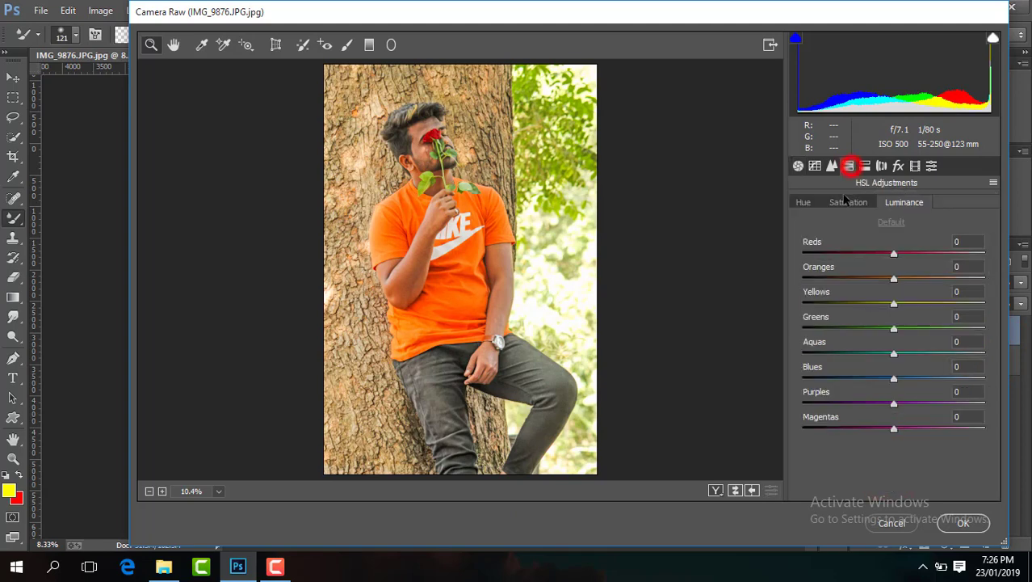
left_click(848, 202)
left_click_drag(894, 304, 752, 300)
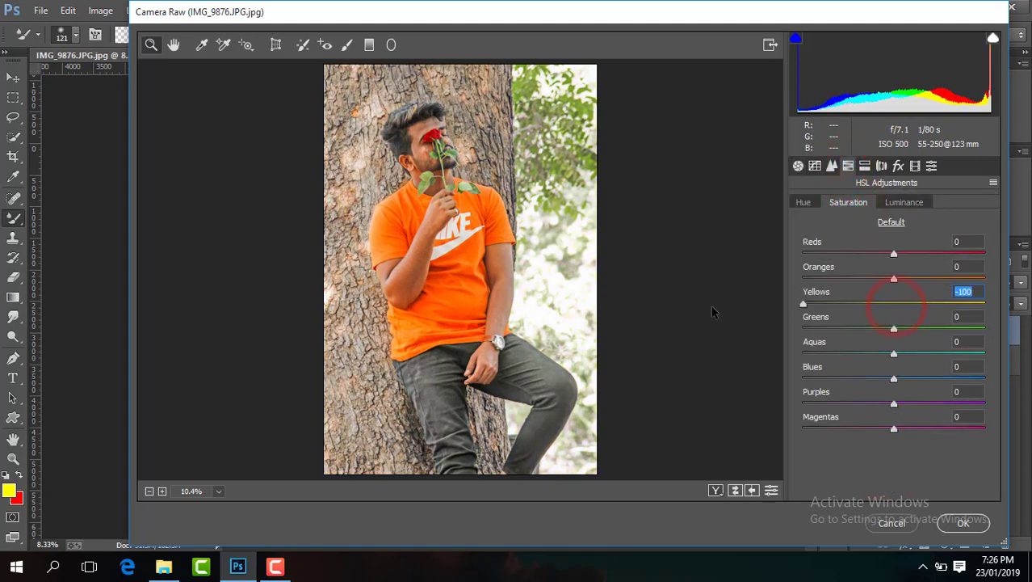
left_click_drag(894, 328, 703, 327)
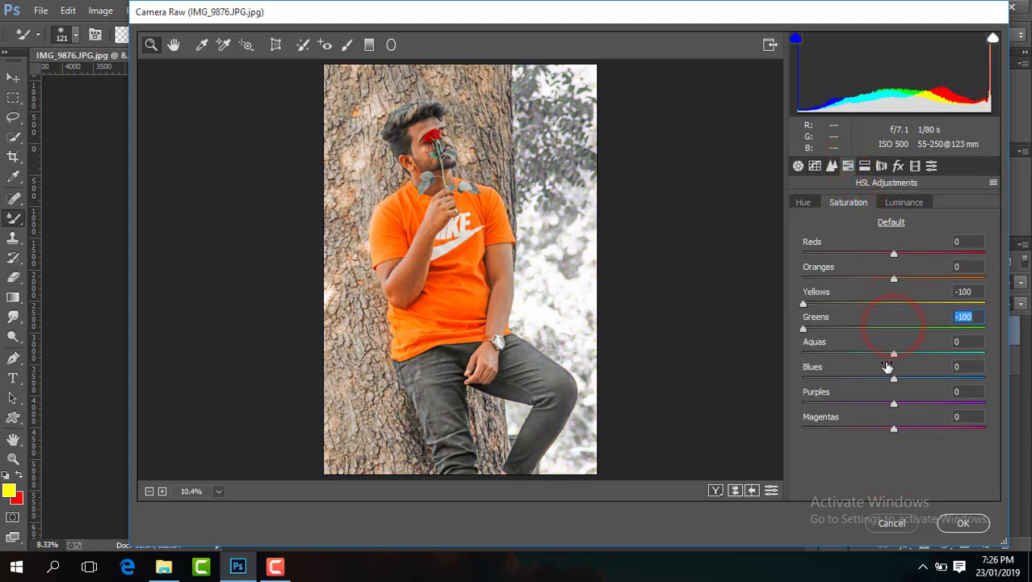
left_click_drag(873, 329, 783, 328)
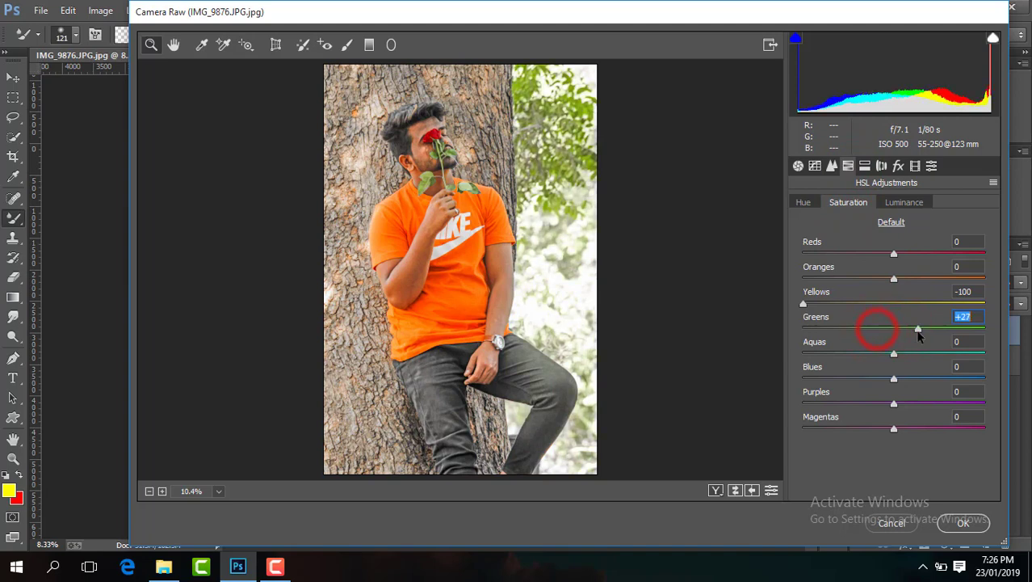
left_click_drag(773, 336, 985, 357)
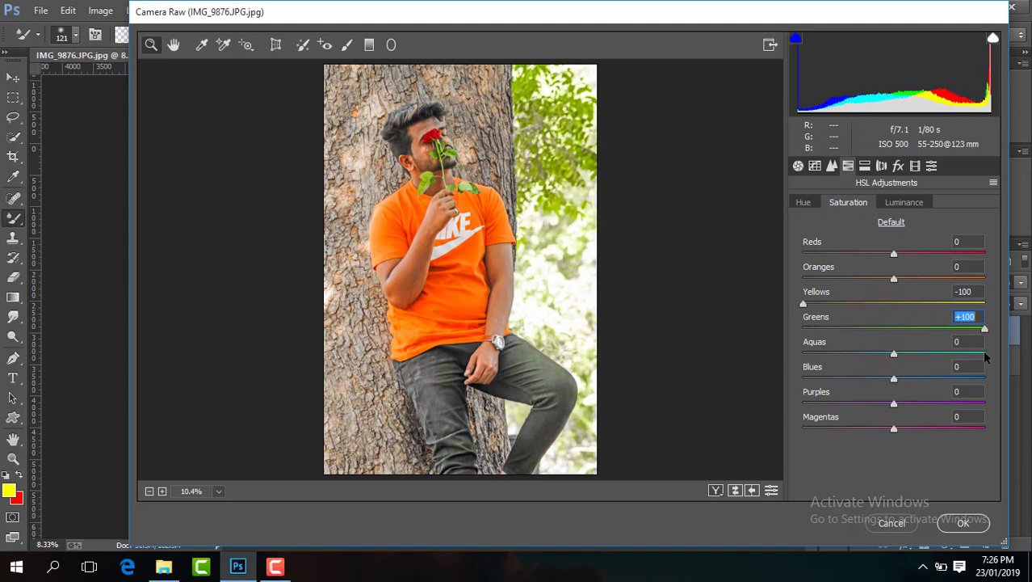
left_click(925, 331)
left_click_drag(895, 380, 777, 368)
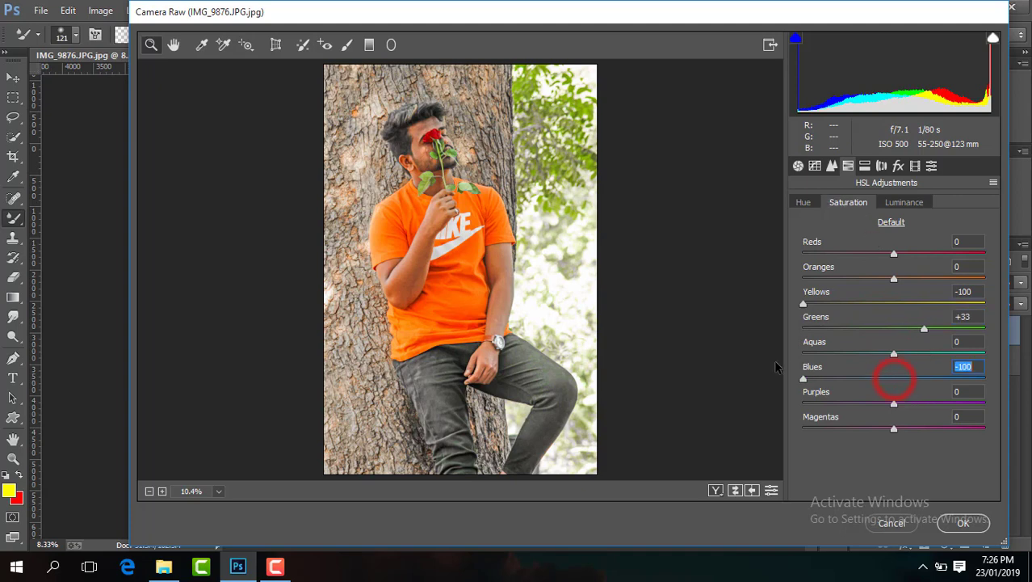
left_click(894, 353)
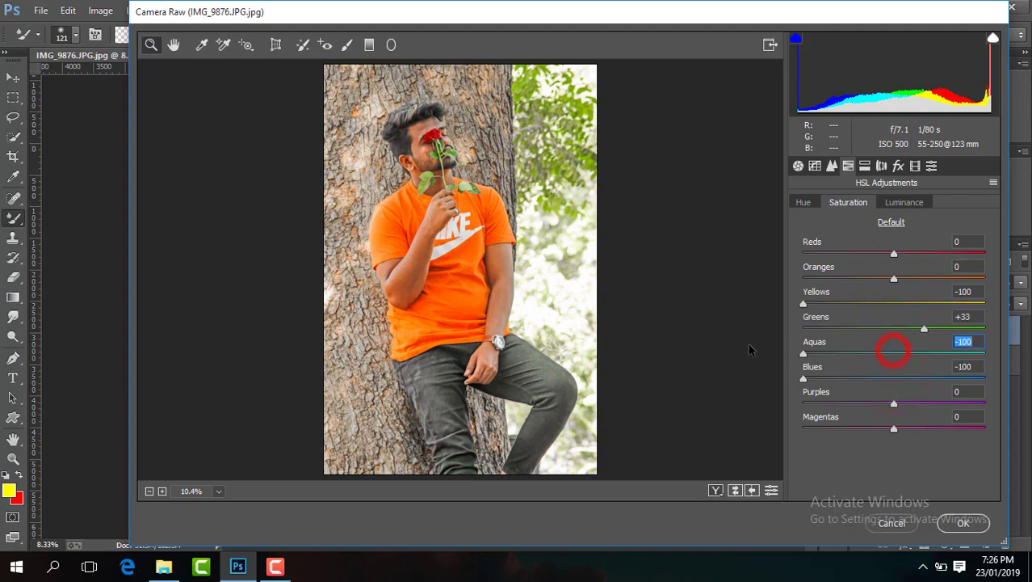
Step: Shift green hue to +59, lower orange saturation to -12, and brighten oranges to +28
left_click(803, 202)
left_click_drag(894, 328, 948, 328)
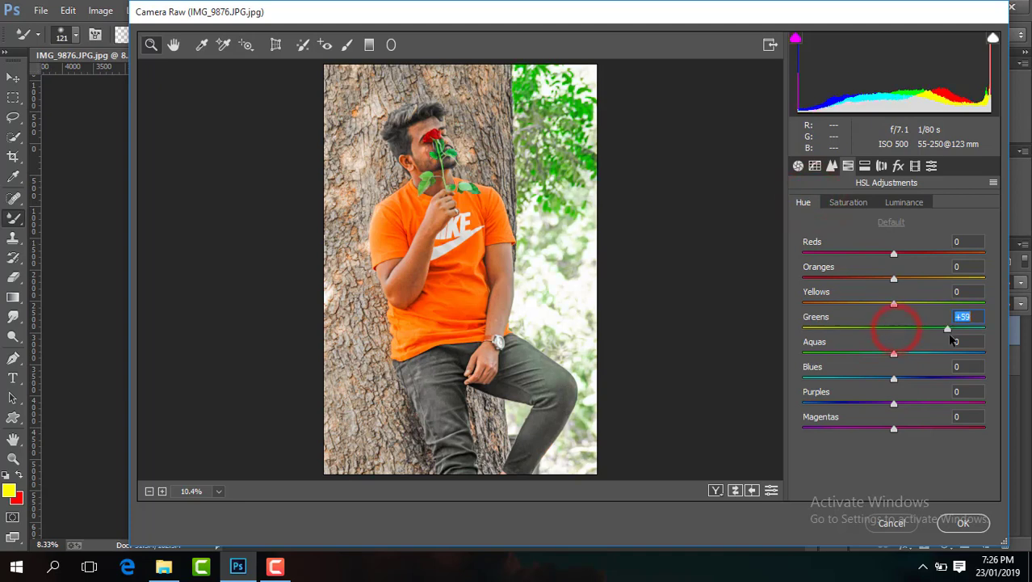
left_click(856, 202)
mouse_move(894, 279)
left_mouse_down()
mouse_move(883, 279)
mouse_move(921, 277)
left_mouse_up()
left_click(904, 202)
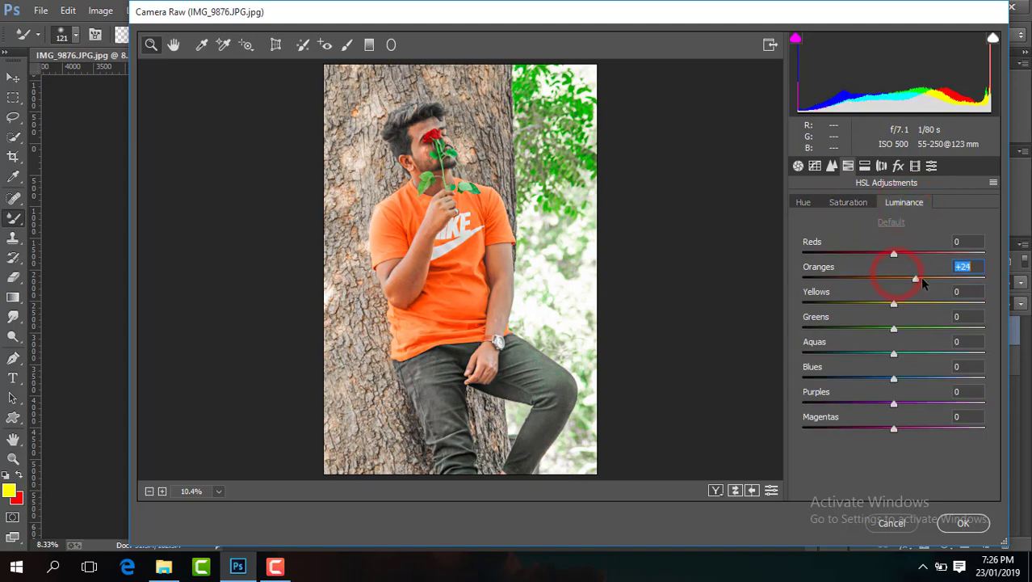
Step: Set sharpening amount 66 and luminance noise reduction 44, then apply the filter
left_click(832, 166)
left_click_drag(798, 229, 879, 238)
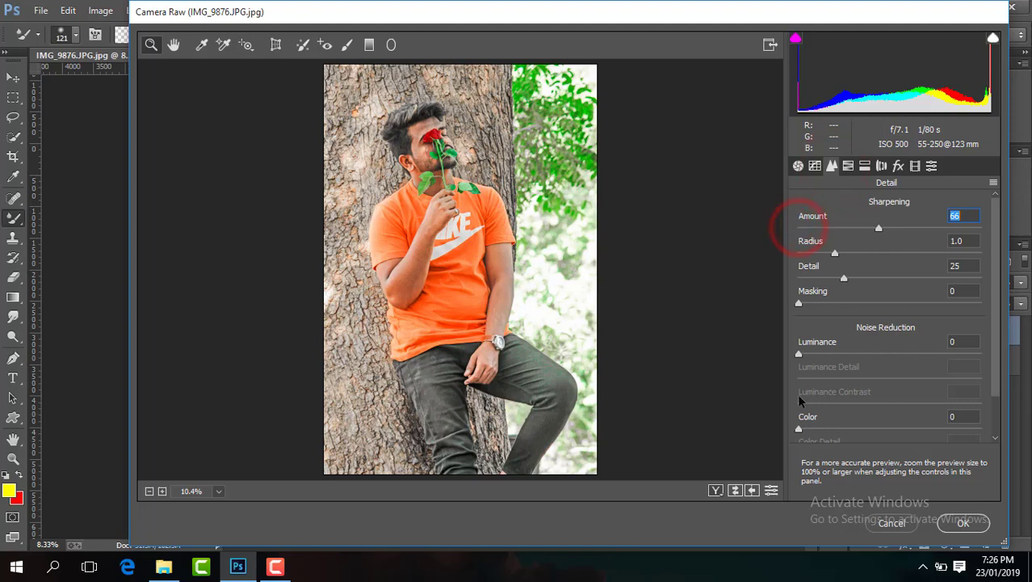
left_click_drag(799, 356, 876, 356)
left_click(961, 521)
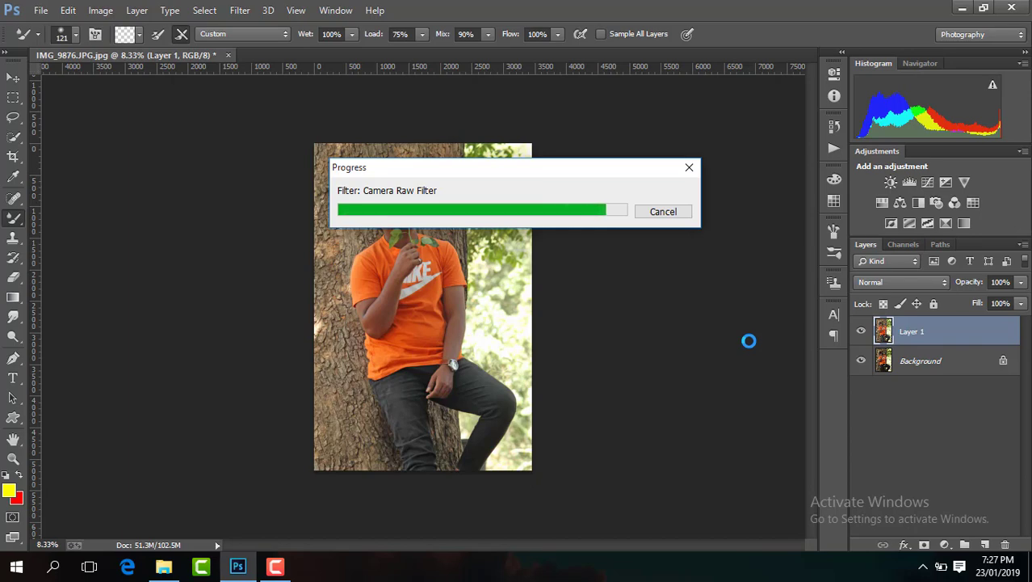
Step: Add a Brightness/Contrast adjustment layer with raised contrast and compare the result
left_click(861, 331)
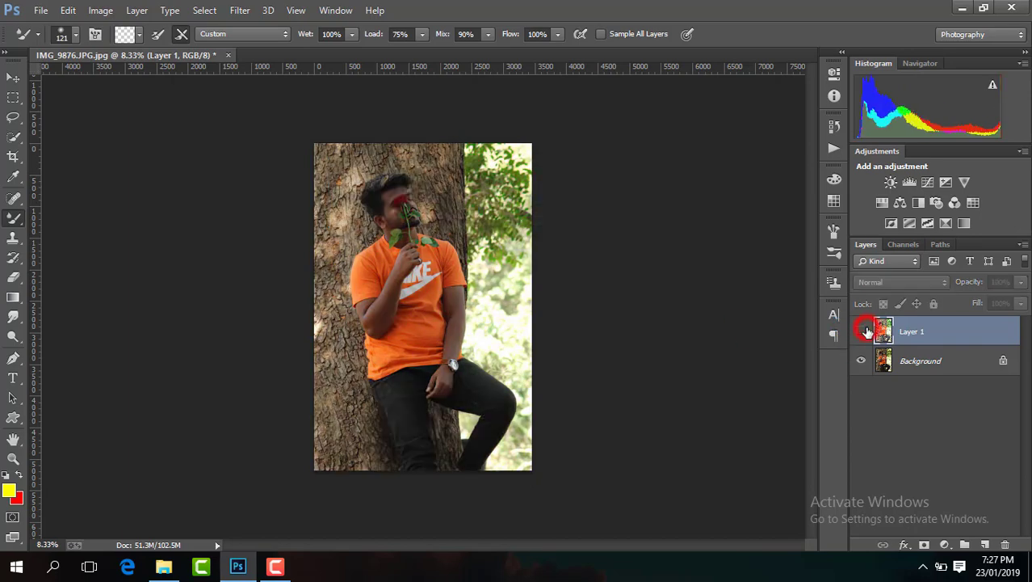
left_click(861, 331)
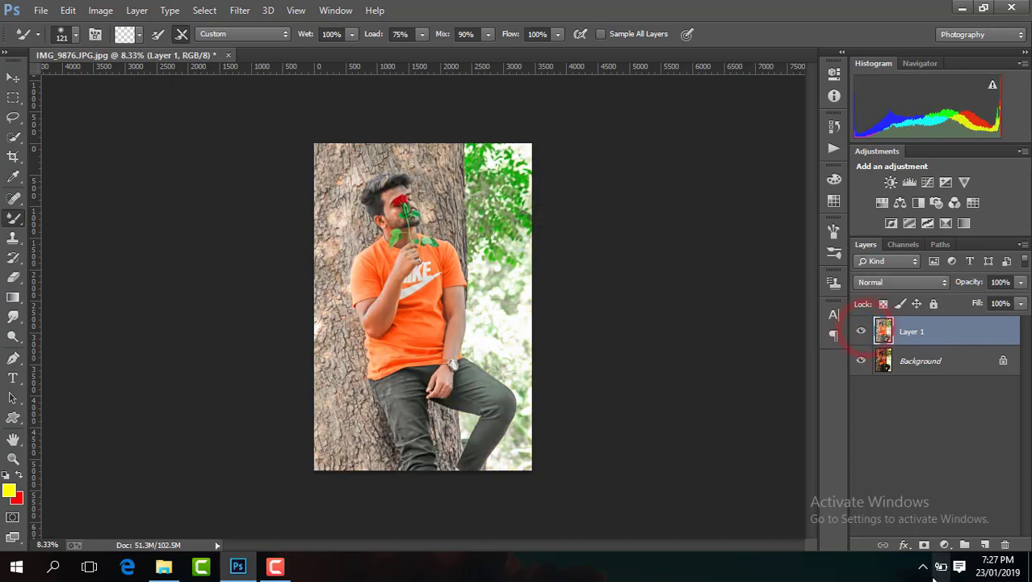
left_click(945, 544)
left_click(938, 268)
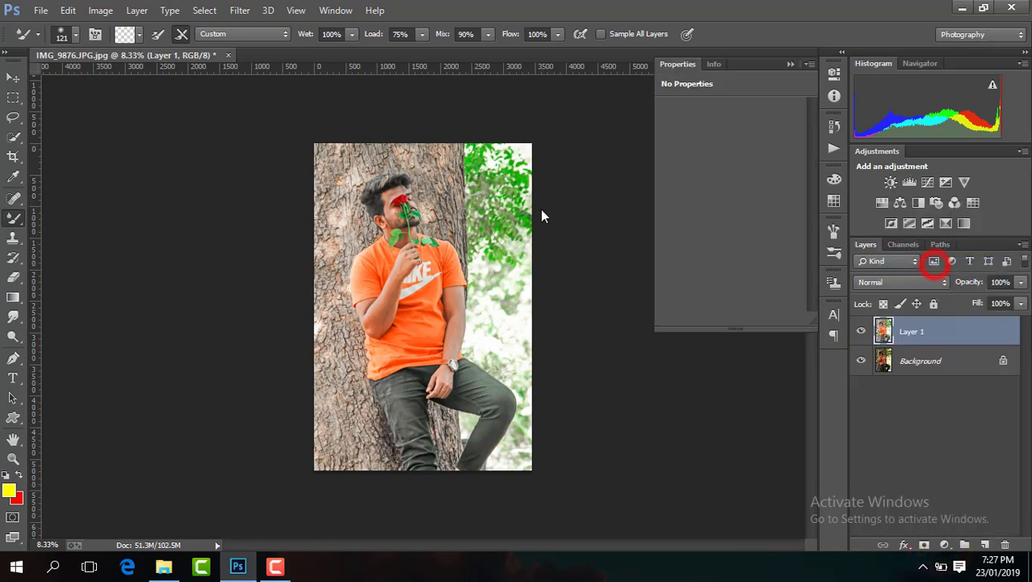
key("ctrl+plus")
key("ctrl+plus")
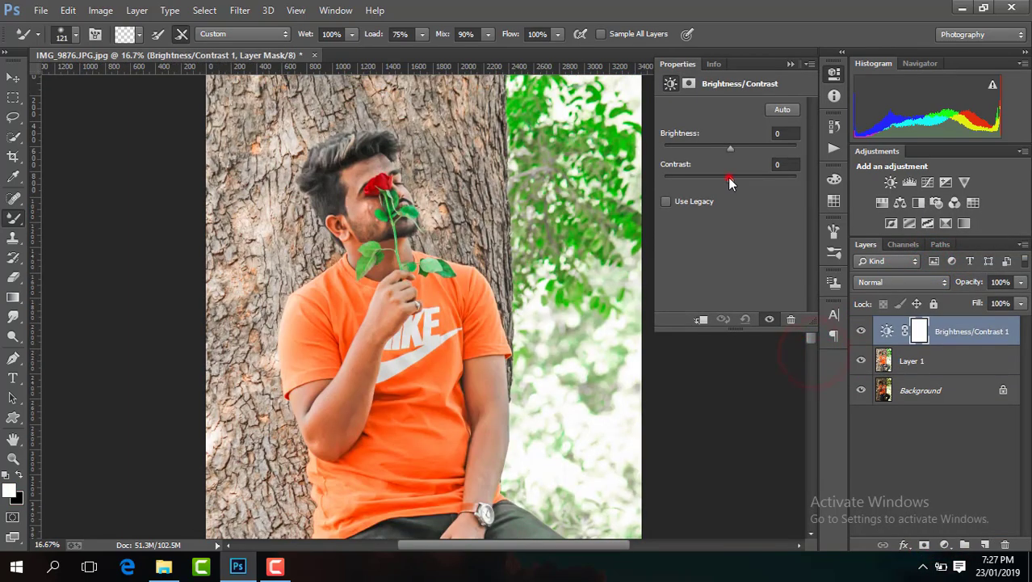
left_click_drag(730, 178, 756, 180)
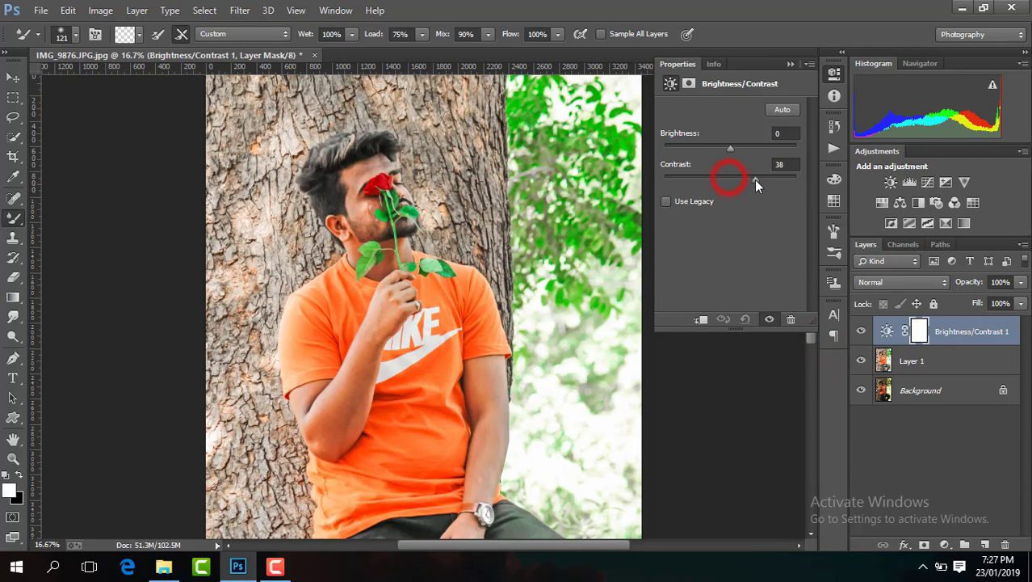
left_click(791, 64)
left_click(862, 331)
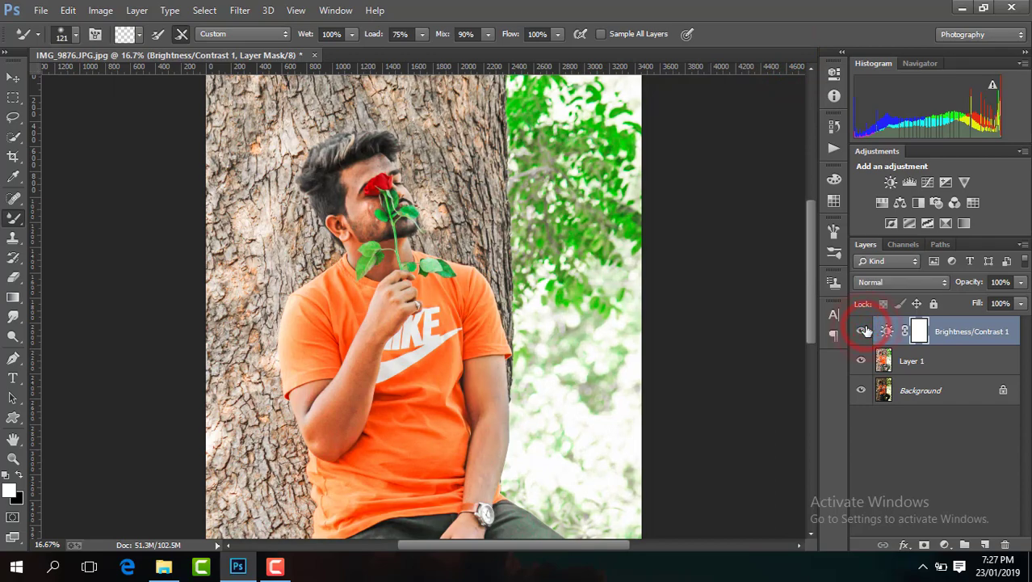
key("ctrl+minus")
Step: Add a Selective Color layer with Reds Black -7 and Blacks Black +10
left_click(945, 544)
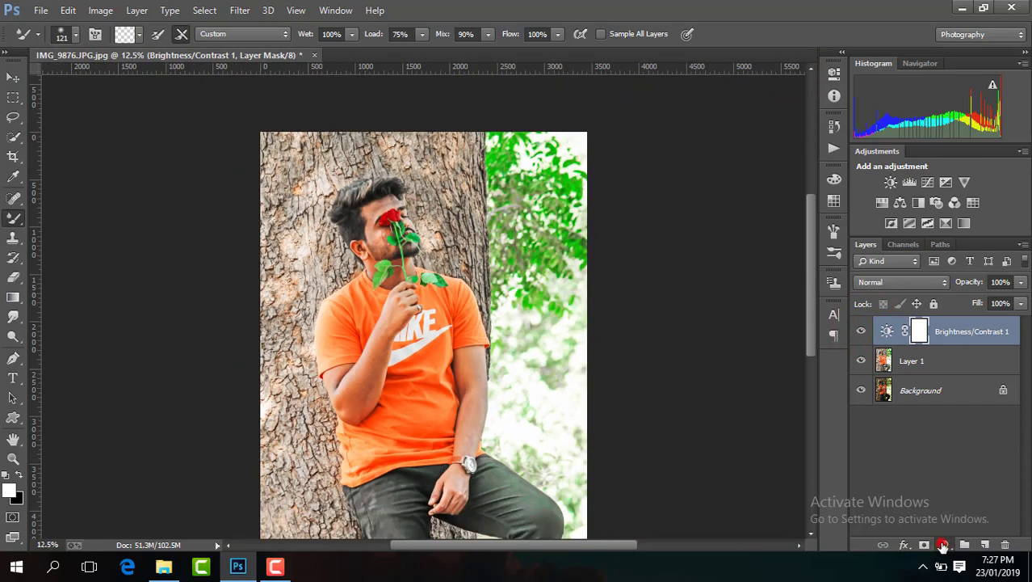
left_click(937, 529)
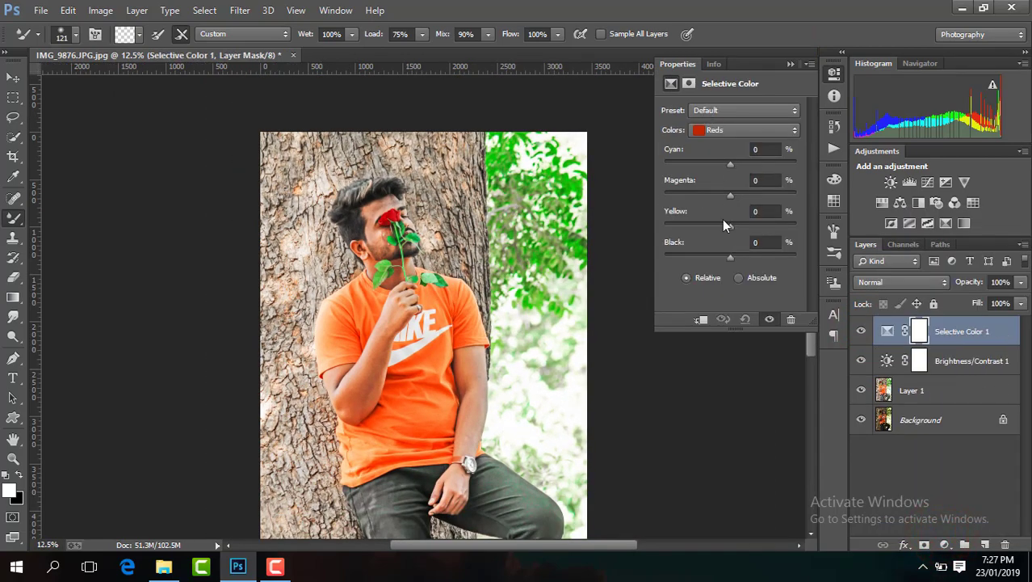
left_click_drag(730, 257, 725, 255)
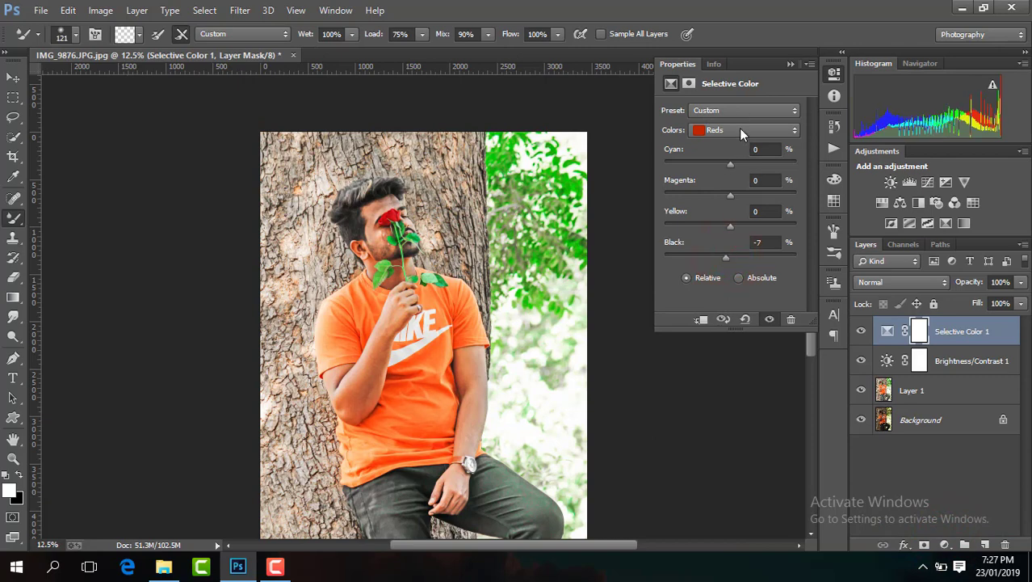
left_click(741, 129)
left_click(736, 238)
left_click_drag(730, 257, 741, 257)
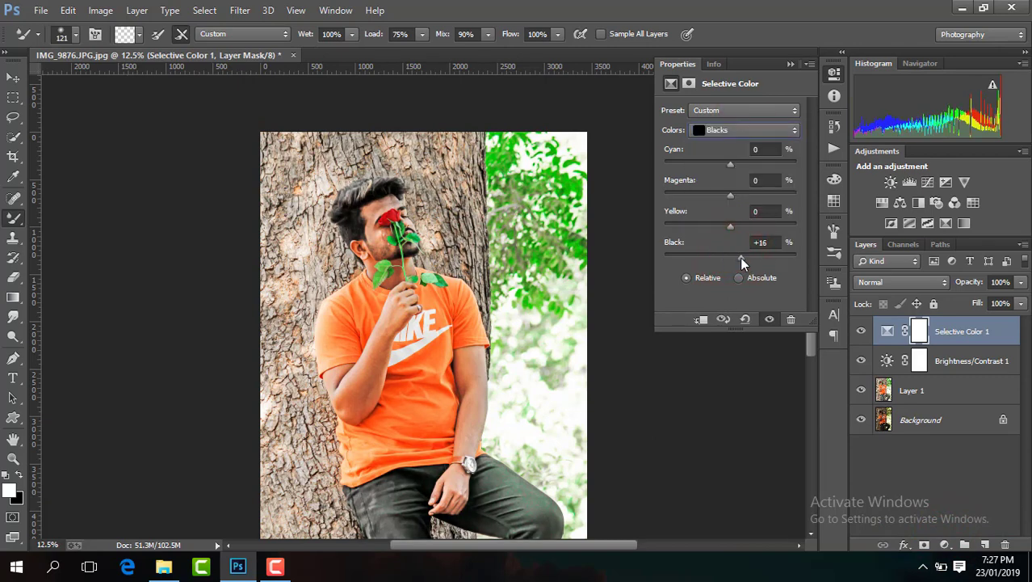
key("ctrl+minus")
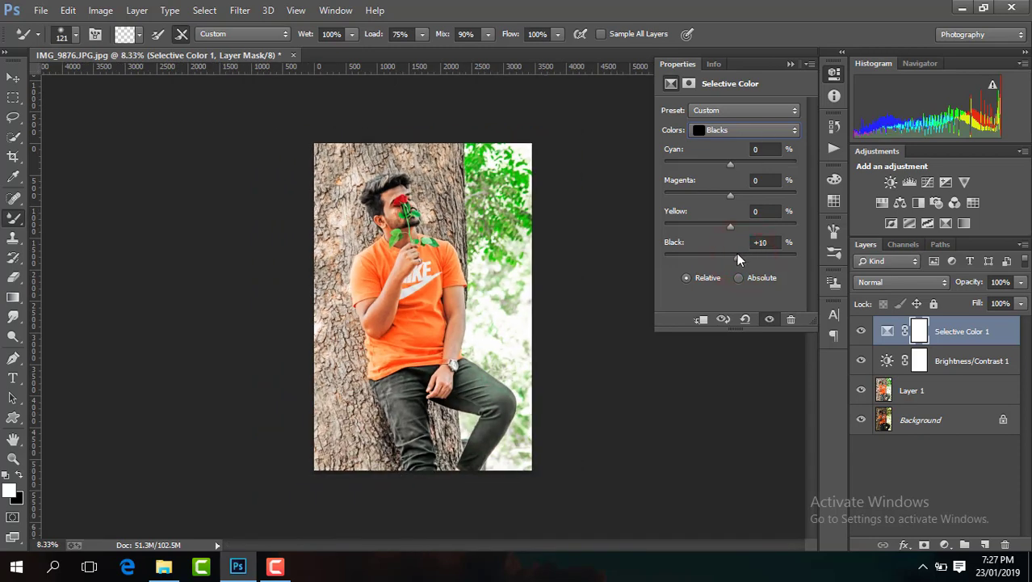
Step: Close the Selective Color properties and flatten the image into one layer
left_click(790, 63)
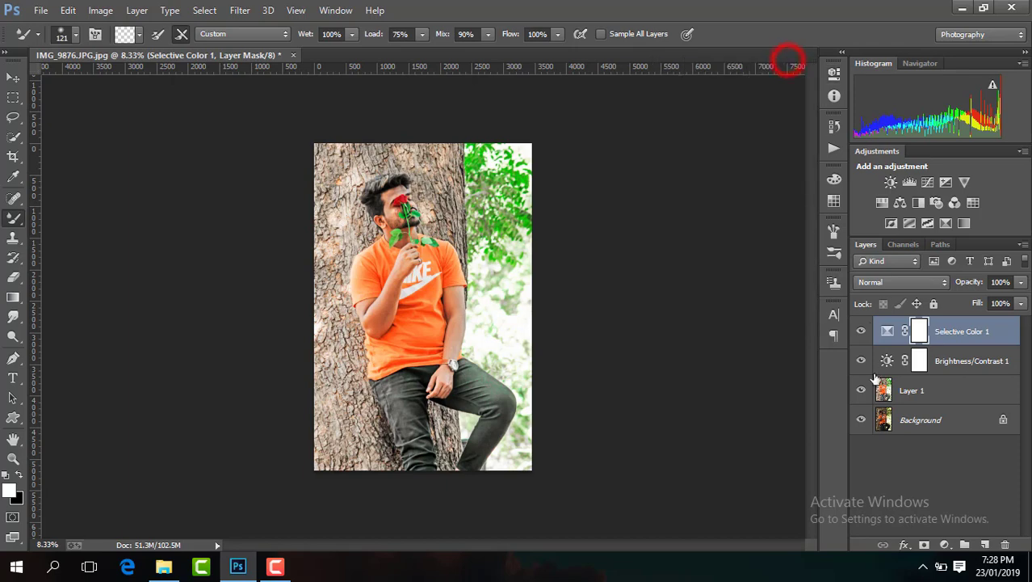
left_click(861, 331)
left_click(861, 331)
right_click(950, 346)
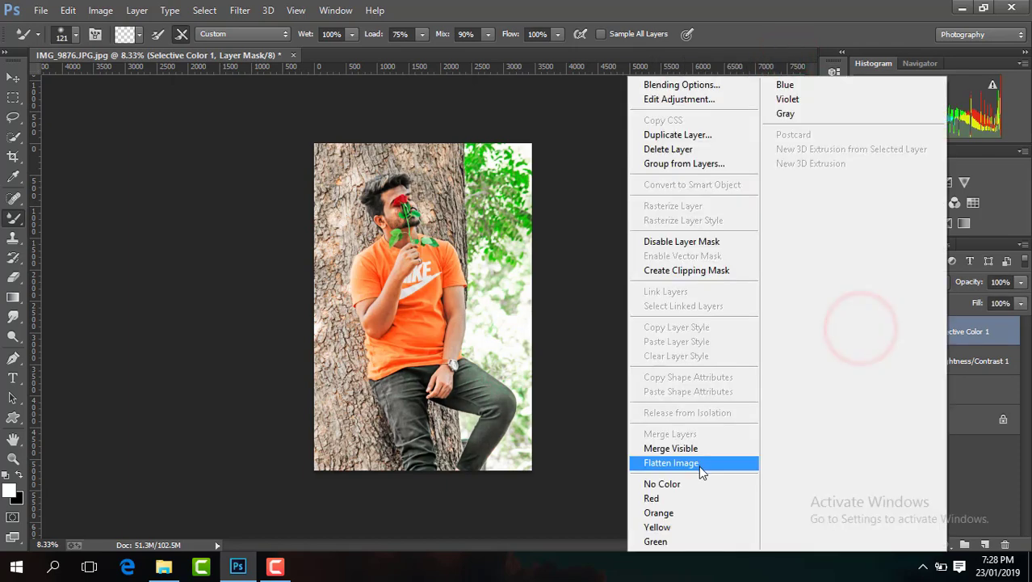
left_click(701, 454)
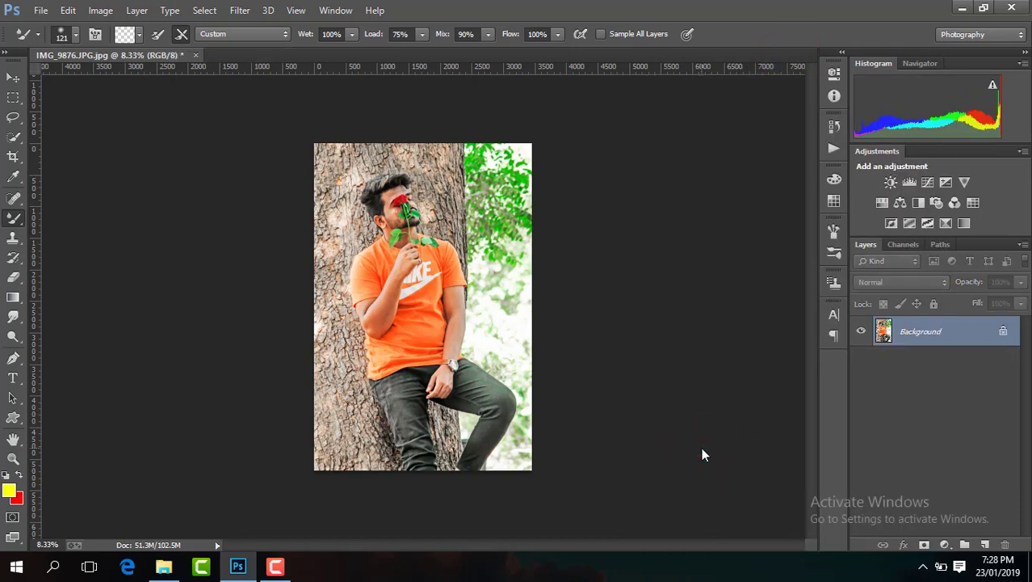
Step: In a second Camera Raw pass, set Temperature +7, Contrast +38, Shadows +26, Blacks -21, Vibrance +15
left_click(245, 18)
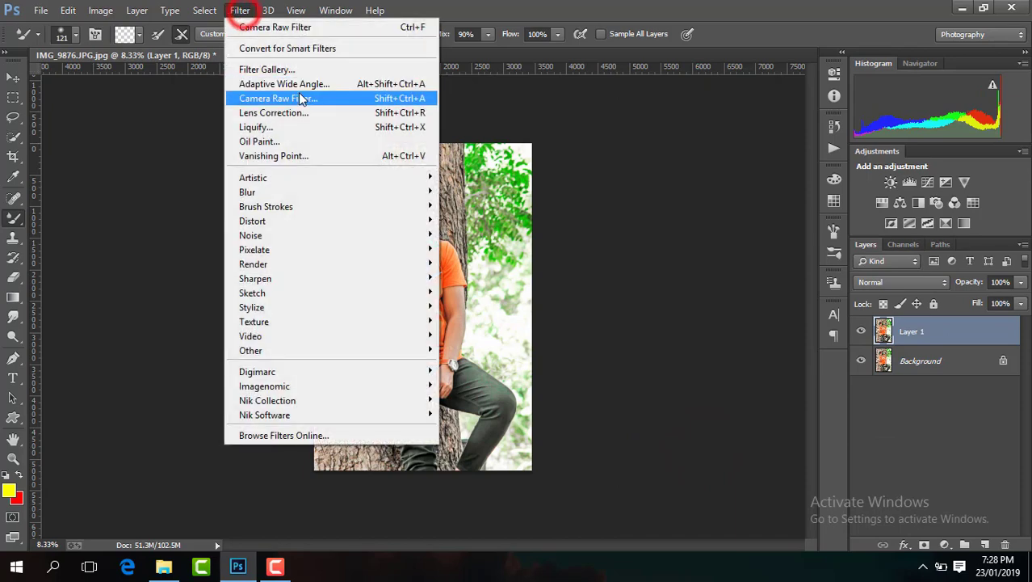
left_click(301, 98)
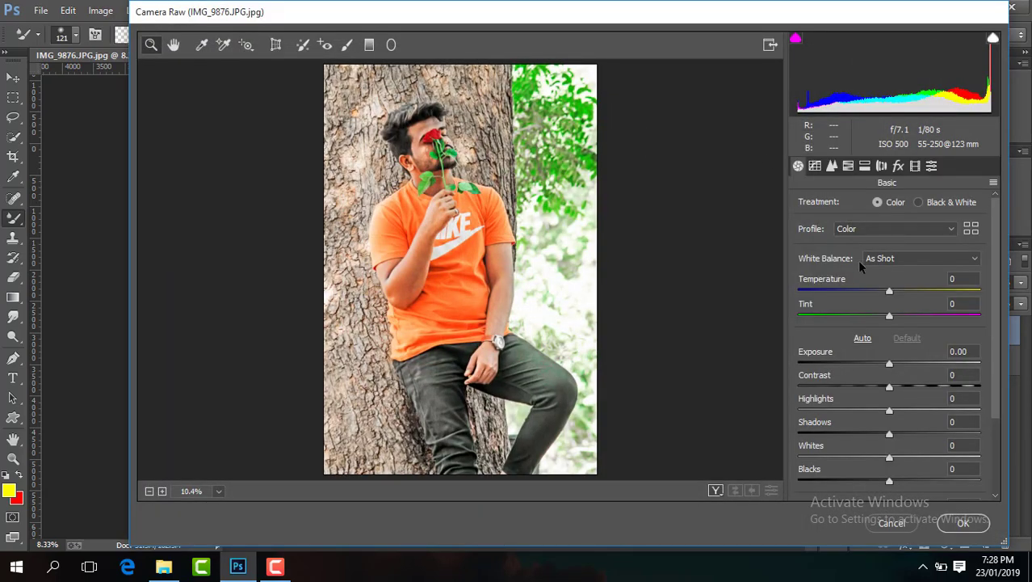
left_click_drag(890, 291, 895, 292)
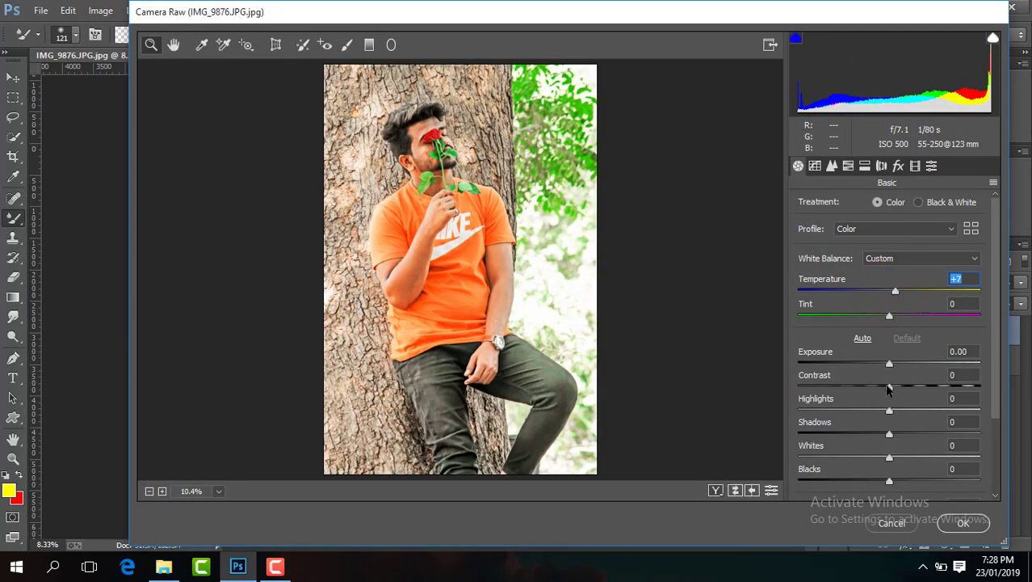
left_click_drag(889, 387, 924, 387)
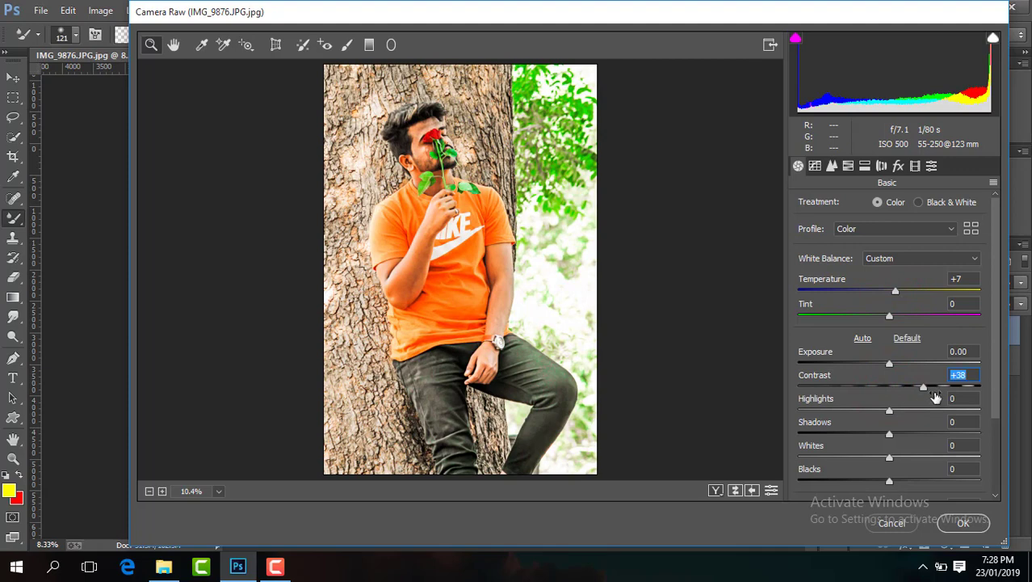
left_click_drag(888, 481, 870, 480)
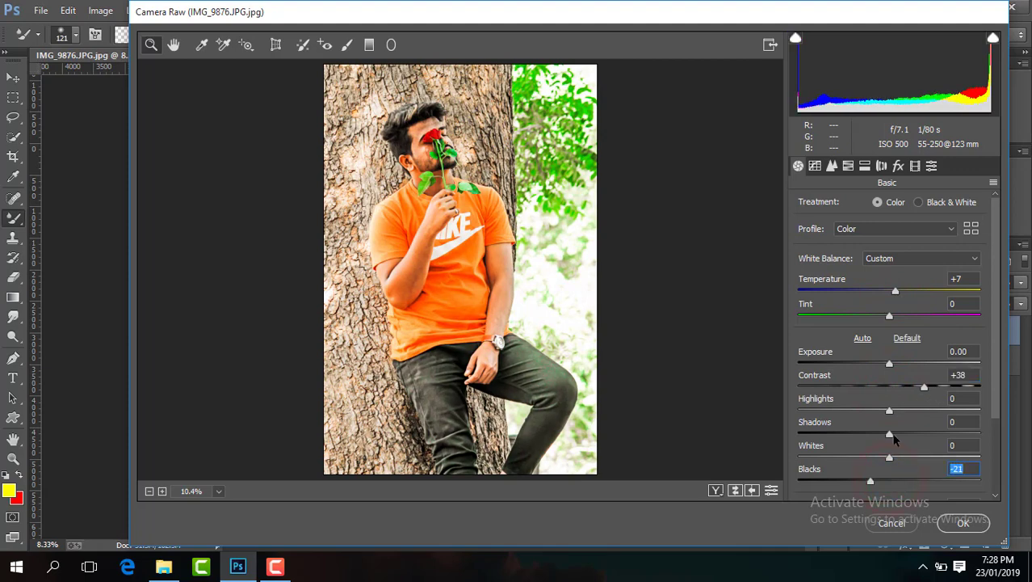
left_click_drag(890, 434, 906, 428)
scroll(995, 363, "down", 3)
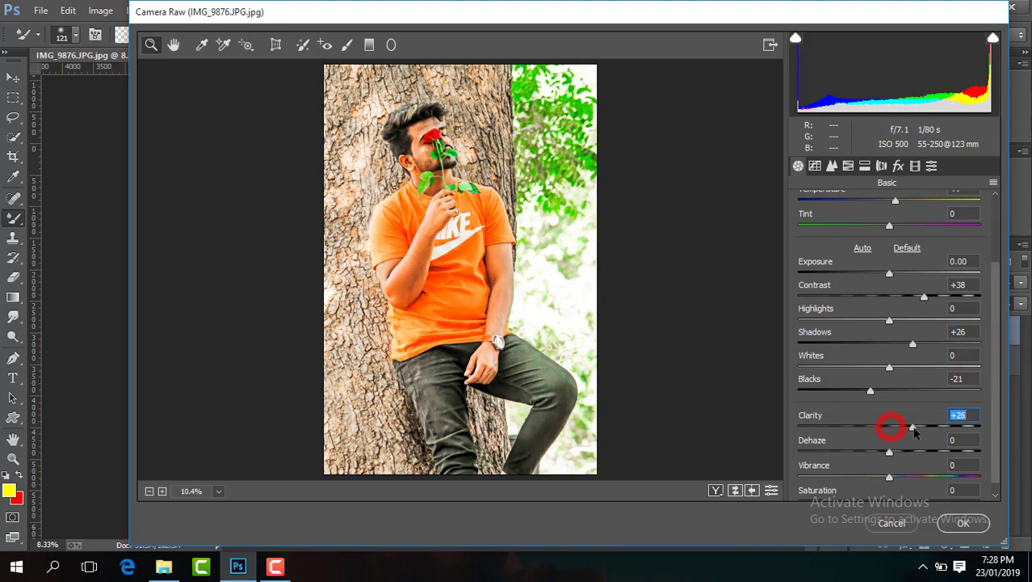
left_click(889, 477)
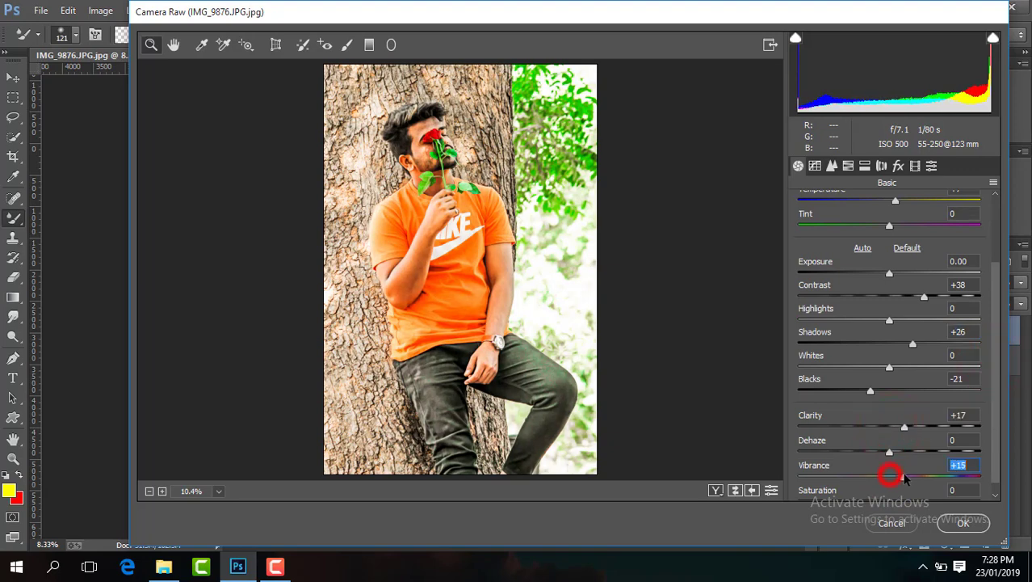
left_click(848, 166)
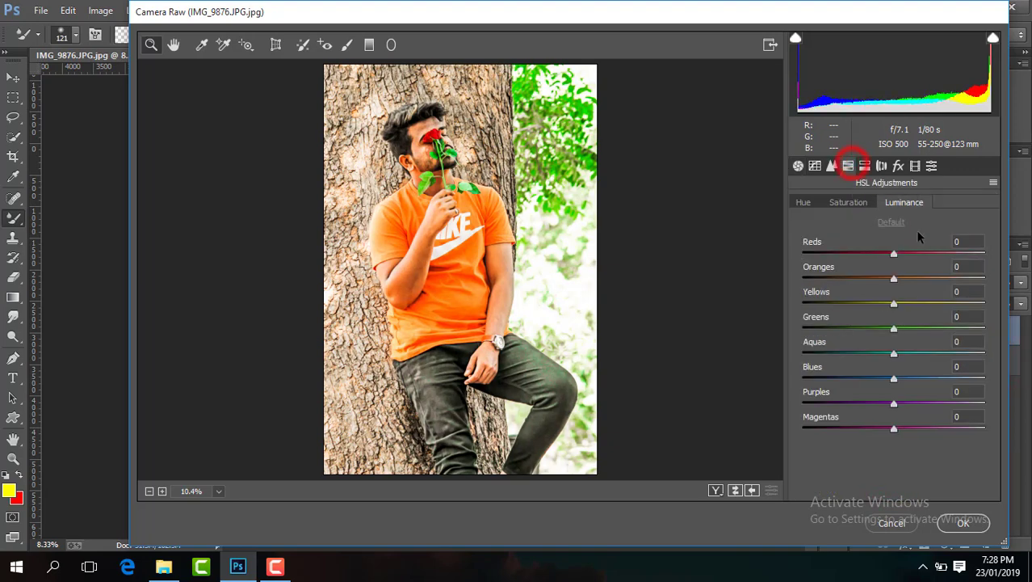
Step: Desaturate yellows, blues and aquas to -100 and greens to -16
left_click(858, 202)
left_click_drag(893, 303, 776, 315)
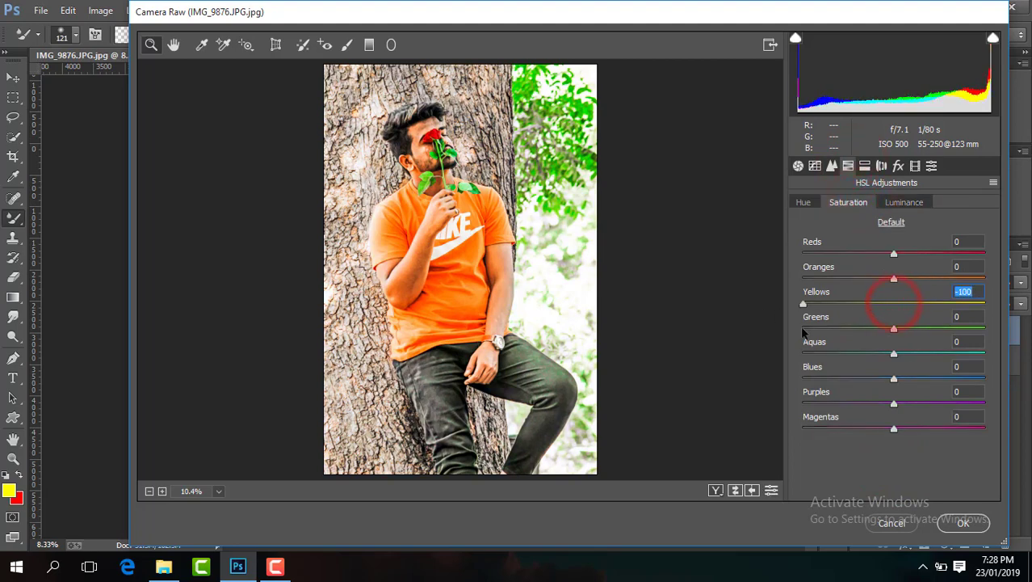
left_click_drag(893, 328, 881, 335)
left_click_drag(893, 378, 754, 376)
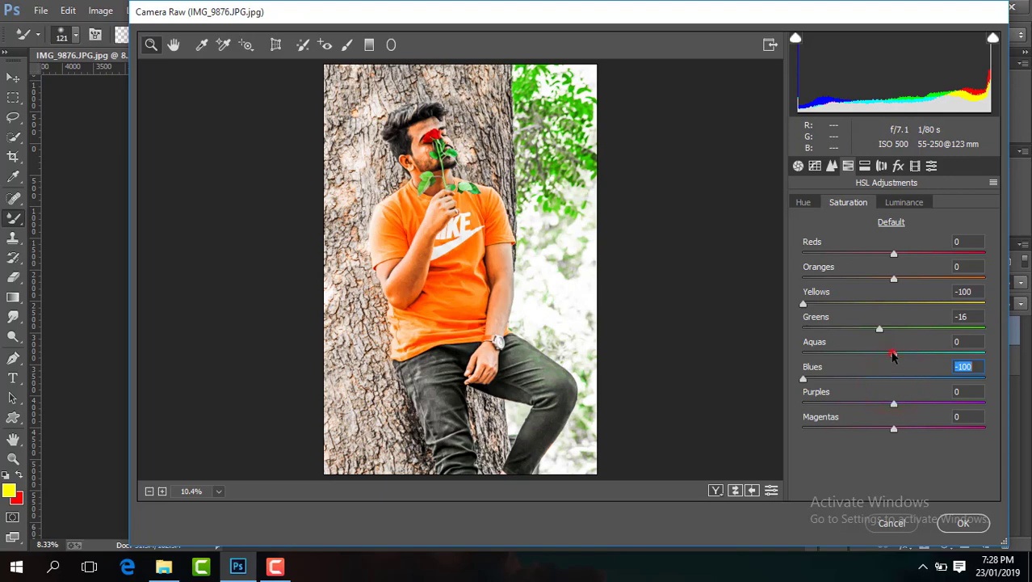
left_click_drag(893, 353, 745, 353)
Step: Brighten the orange luminance and add a -58 post-crop vignette
left_click(904, 202)
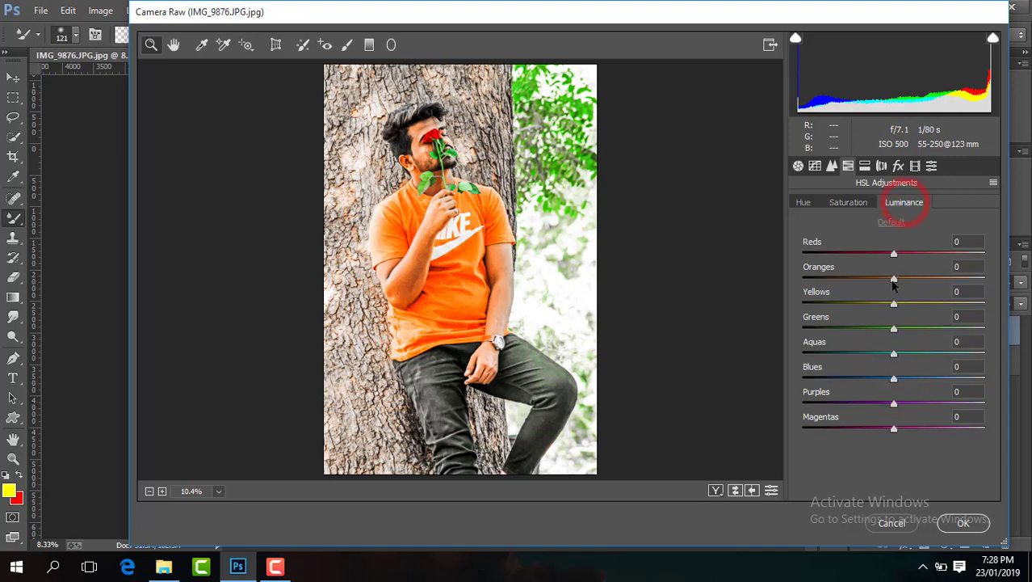
mouse_move(893, 278)
left_mouse_down()
mouse_move(906, 281)
mouse_move(887, 277)
left_mouse_up()
left_click(865, 201)
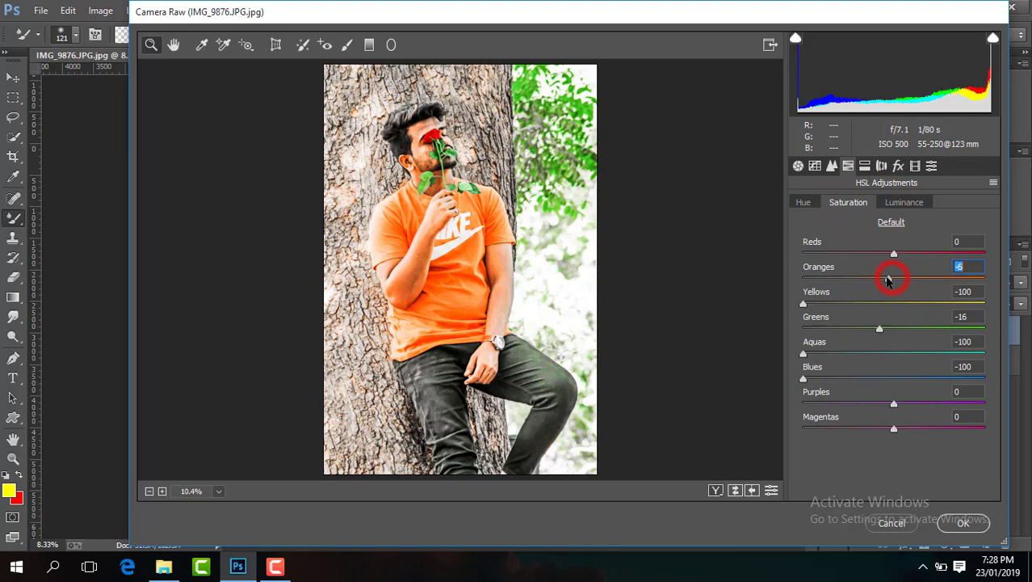
left_click(898, 166)
left_click_drag(893, 361, 839, 361)
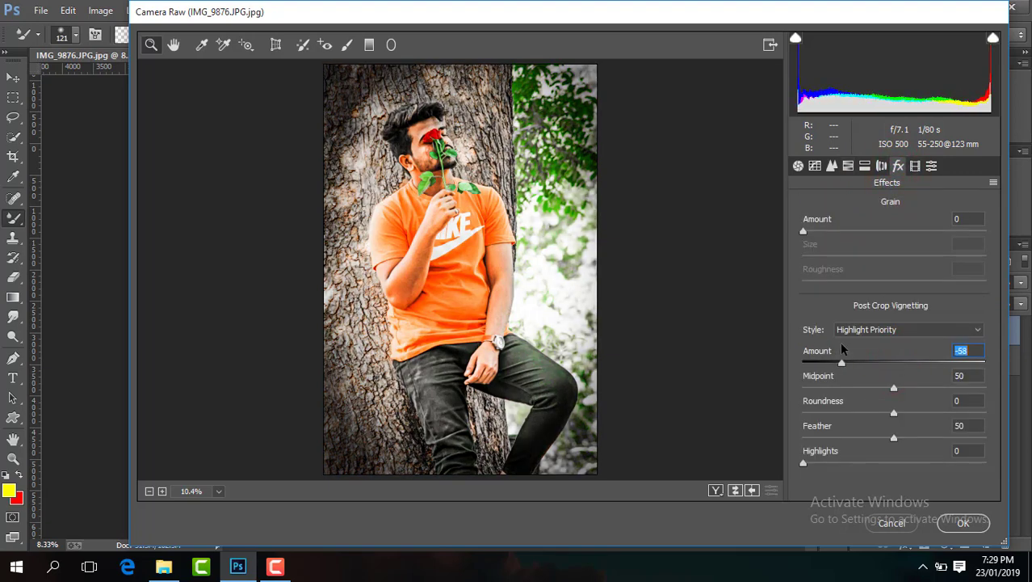
Step: Draw a radial filter oval around the man leaning on the tree
left_click(390, 44)
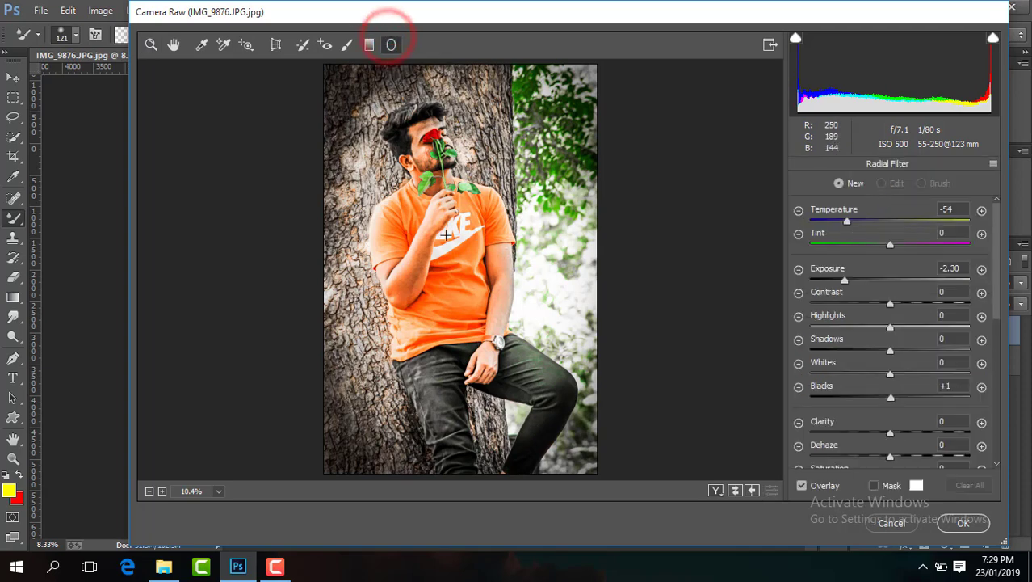
mouse_move(447, 235)
left_mouse_down()
mouse_move(494, 305)
mouse_move(500, 383)
left_mouse_up()
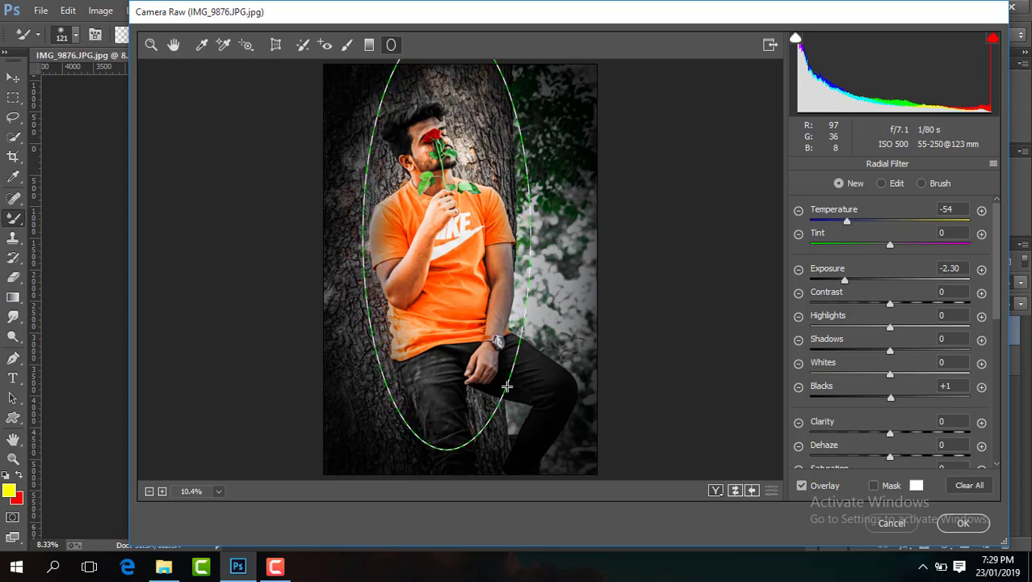
mouse_move(500, 383)
left_mouse_down()
mouse_move(519, 393)
mouse_move(492, 365)
left_mouse_up()
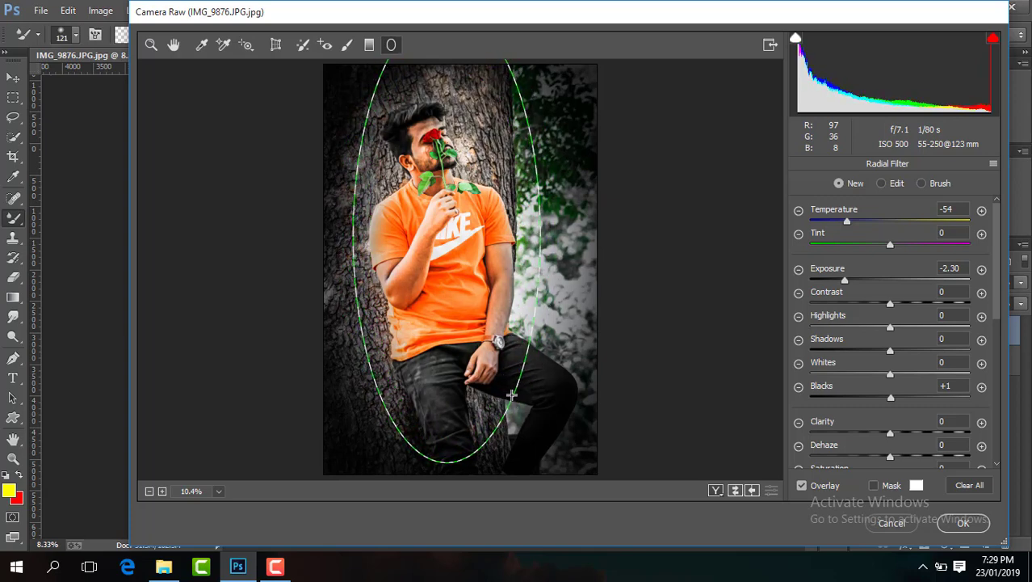
left_click_drag(454, 294, 450, 268)
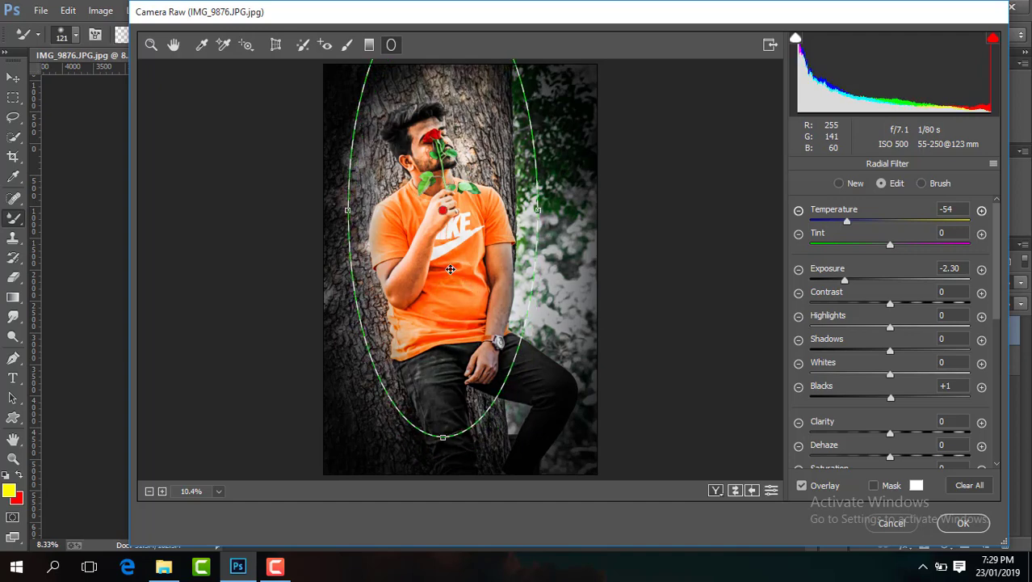
Step: Darken outside the oval with Exposure -1.60, Contrast +14, Clarity +7 and no cool tint
left_click(845, 280)
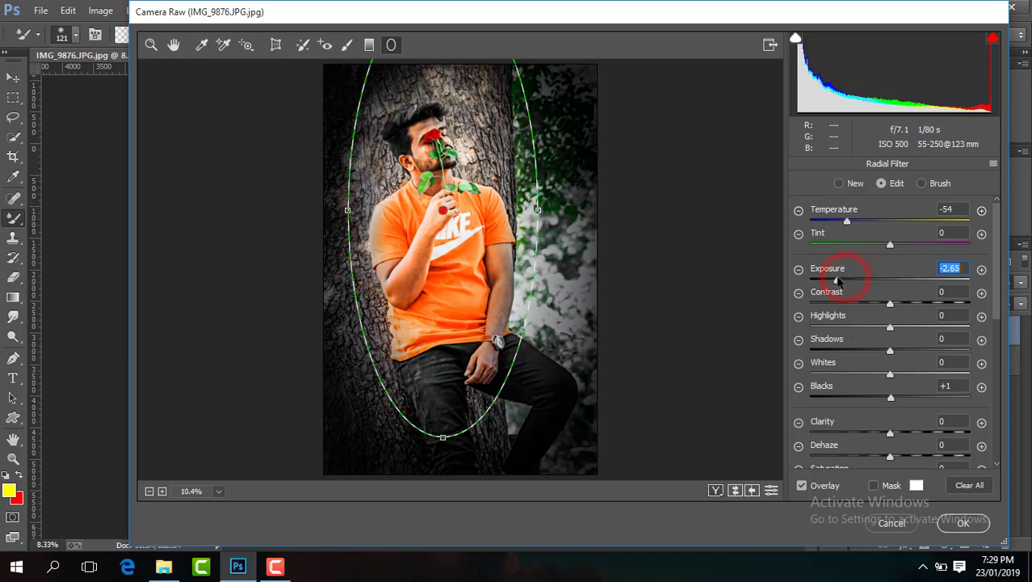
left_click_drag(845, 280, 848, 279)
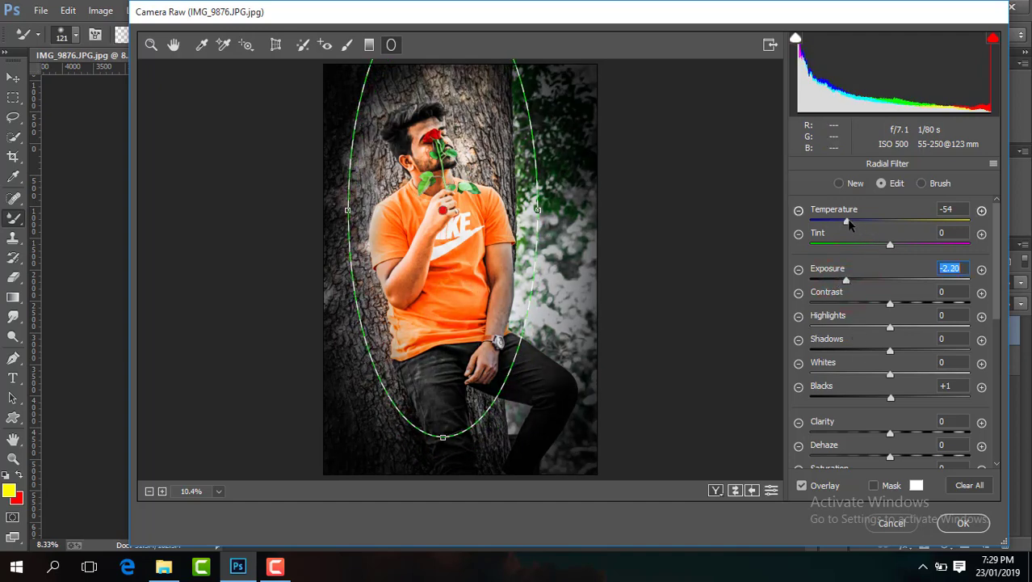
left_click_drag(847, 222, 889, 221)
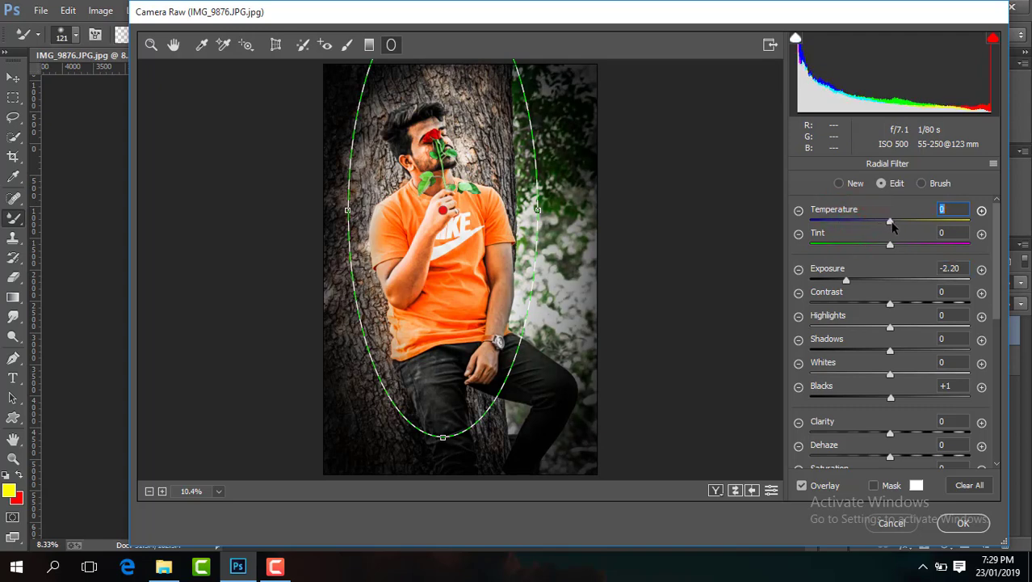
left_click_drag(890, 304, 900, 310)
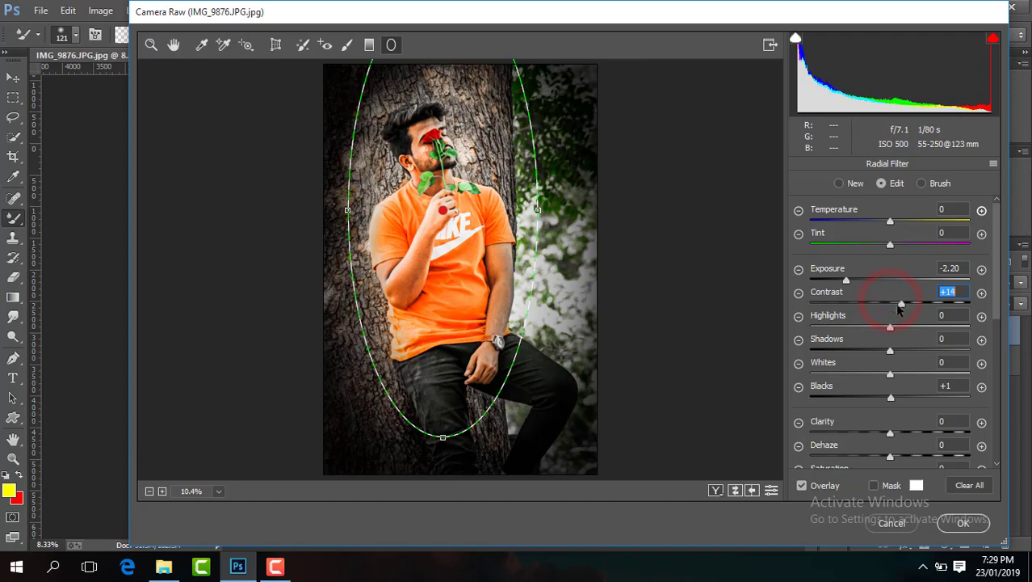
left_click_drag(890, 434, 895, 434)
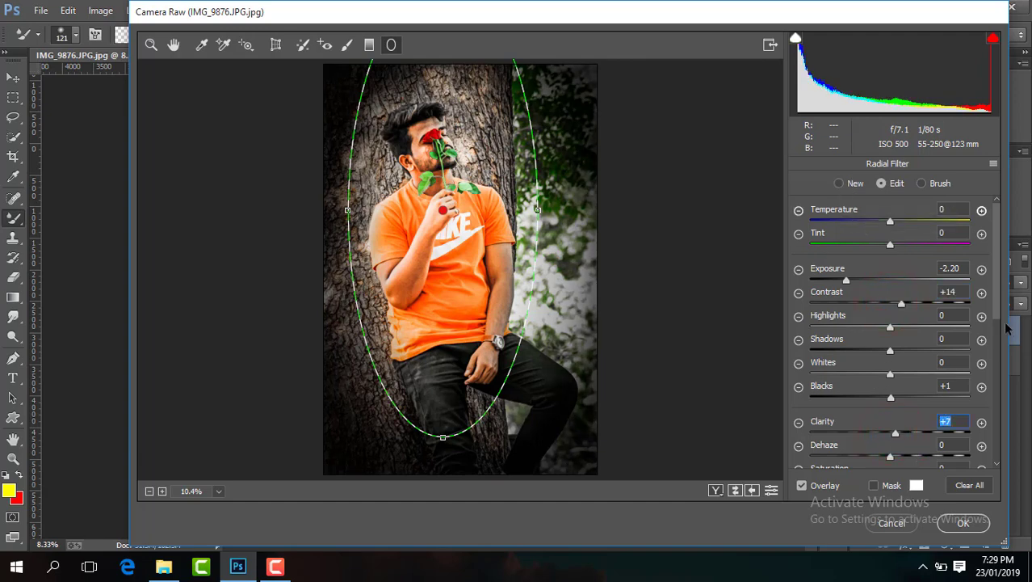
left_click_drag(1000, 311, 982, 233)
left_click(855, 183)
type("-1.6")
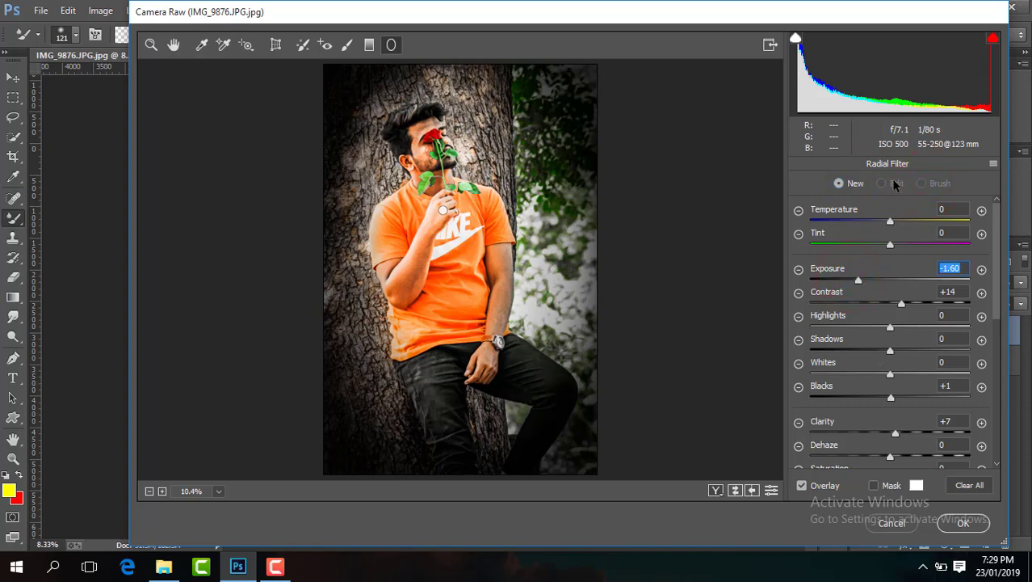
left_click_drag(457, 311, 448, 211)
Step: Apply the Camera Raw edit and lower Layer 1's opacity to 67%, comparing on and off
left_click(963, 523)
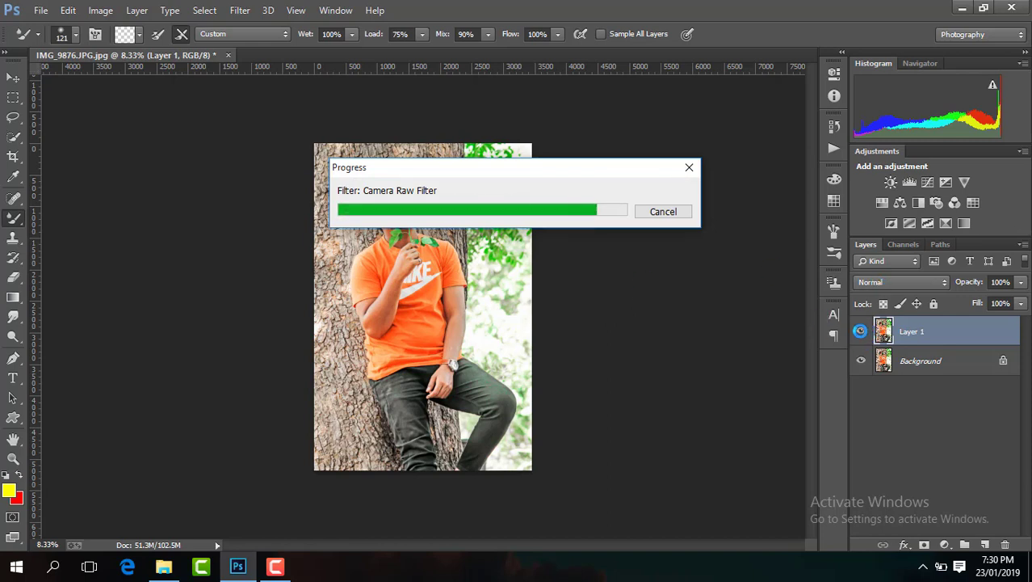
left_click(862, 333)
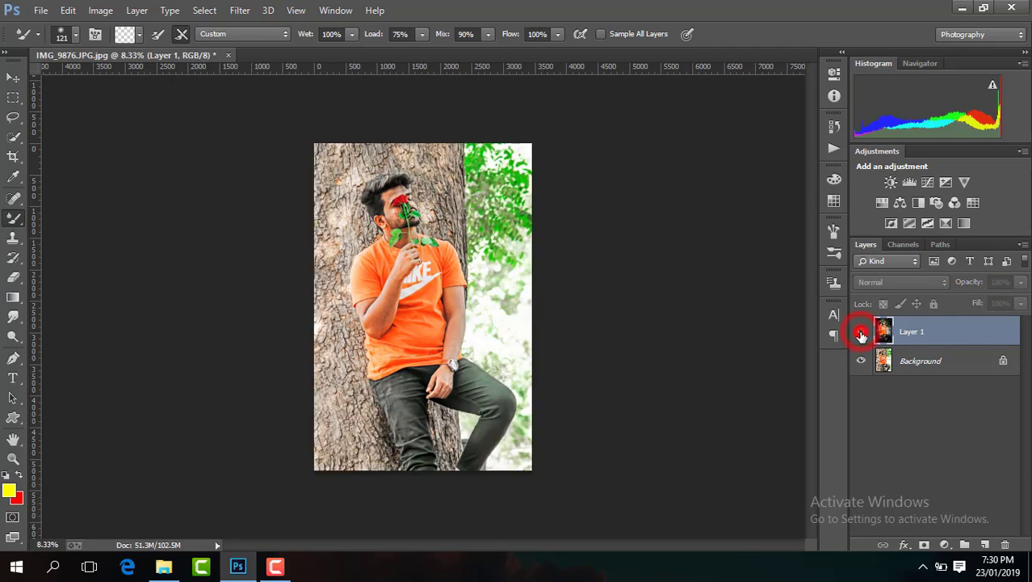
left_click(1019, 282)
left_click_drag(1020, 300, 999, 302)
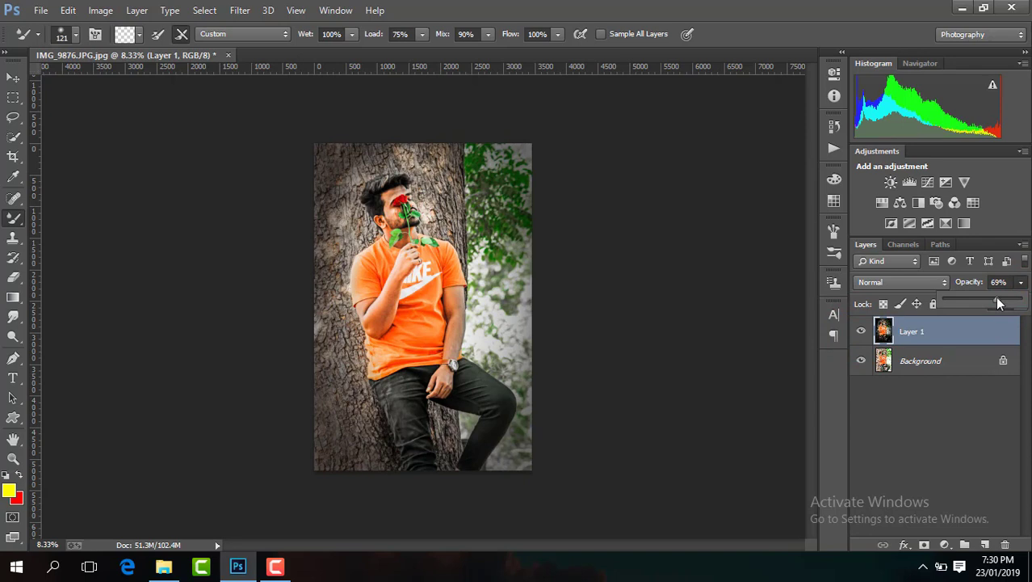
left_click_drag(997, 297, 996, 299)
left_click(860, 331)
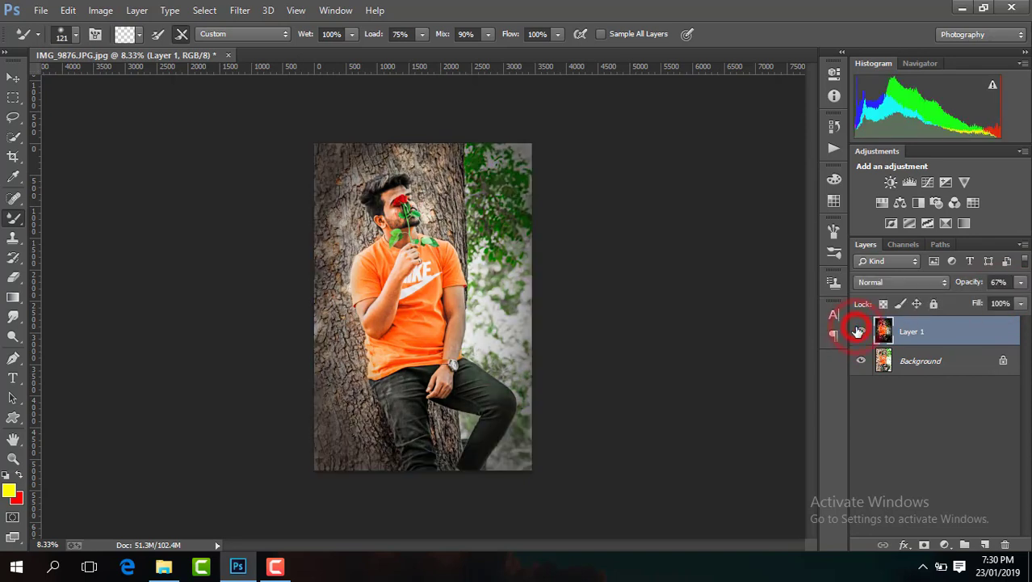
left_click(859, 332)
Step: Merge visible layers, duplicate the result, and zoom to 100% on the face
right_click(956, 333)
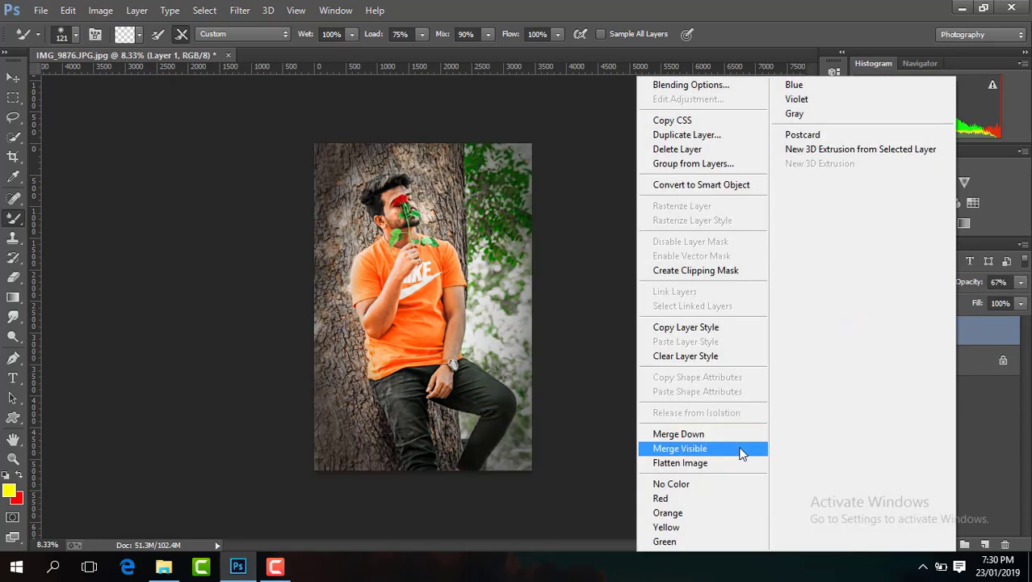
left_click(742, 449)
key("ctrl+j")
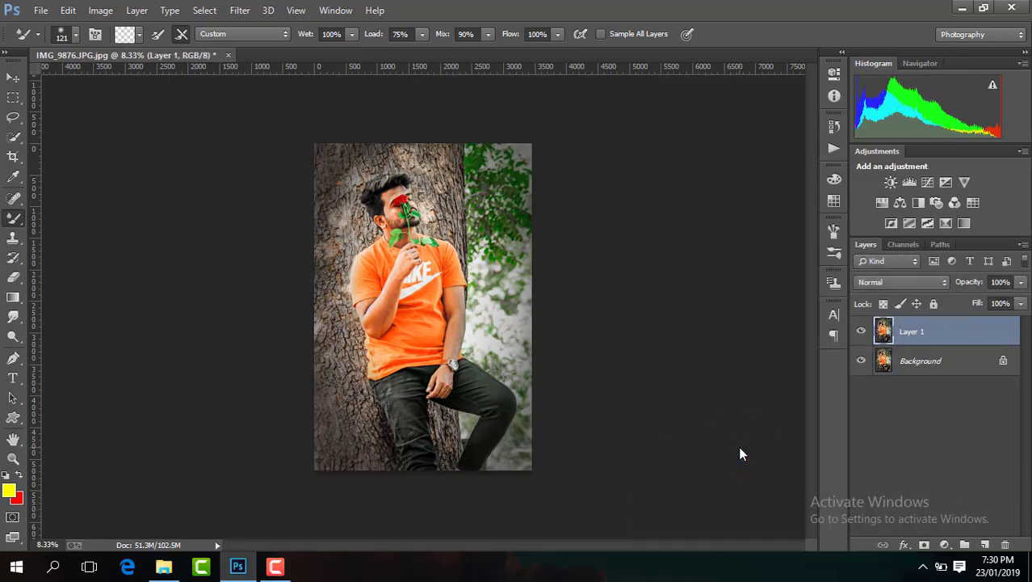
key("ctrl+plus")
key("ctrl+plus")
key("ctrl+plus")
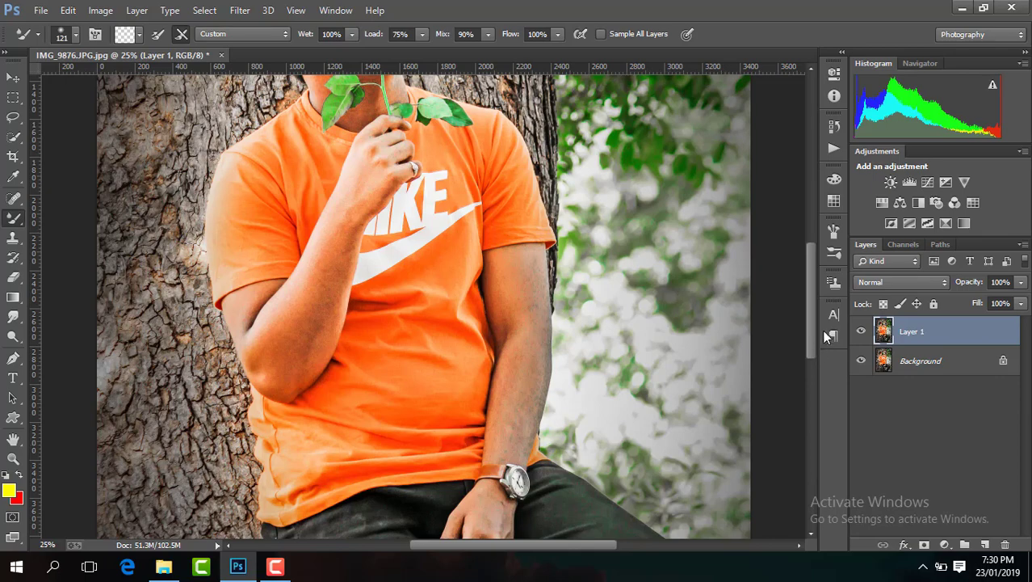
left_click_drag(813, 313, 809, 267)
key("ctrl+plus")
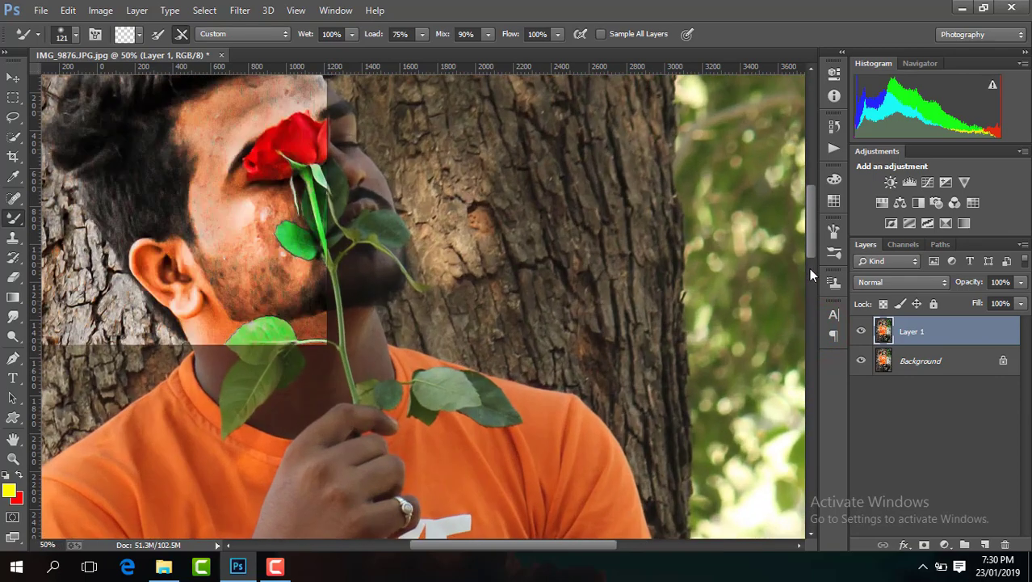
key("ctrl+plus")
left_click_drag(526, 543, 489, 542)
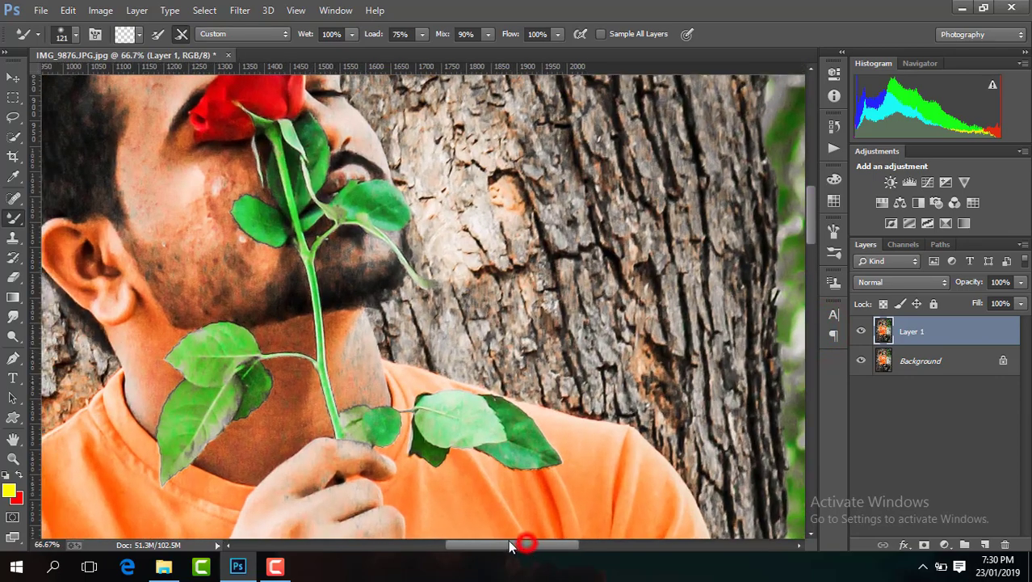
left_click_drag(811, 226, 809, 196)
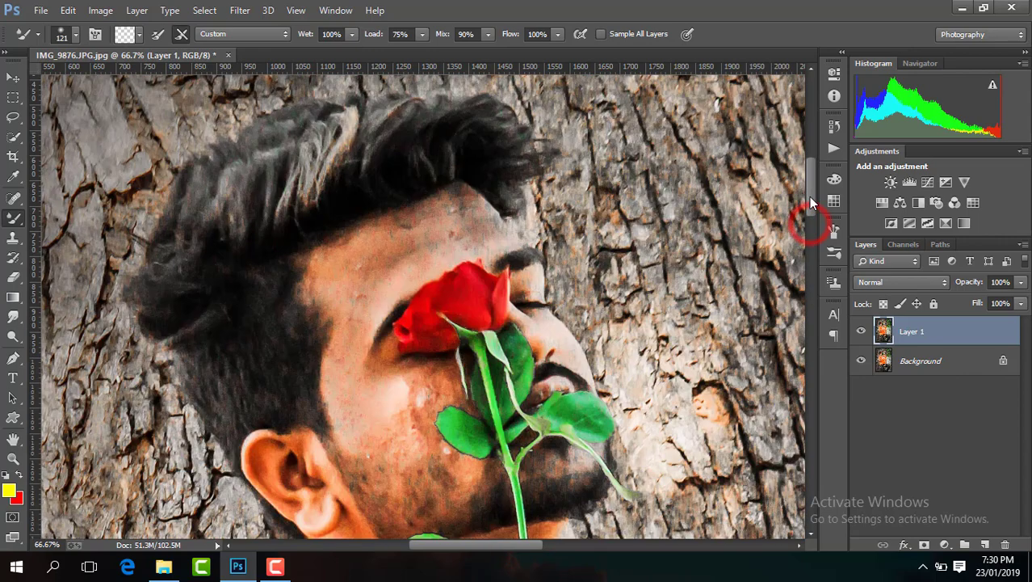
key("ctrl+plus")
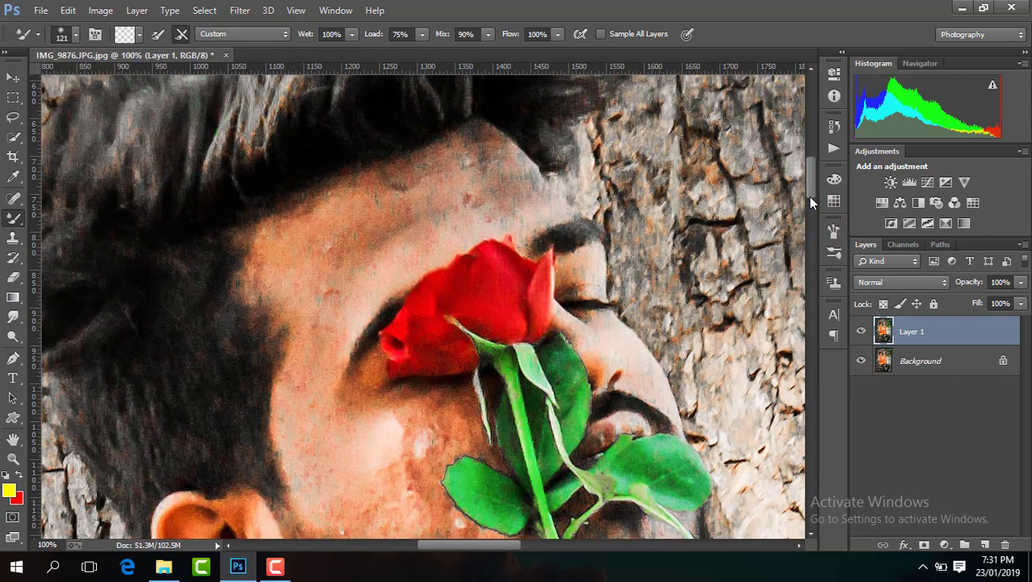
Step: Try smudging the forehead, face sides and nearby bark on Layer 1
left_click(14, 318)
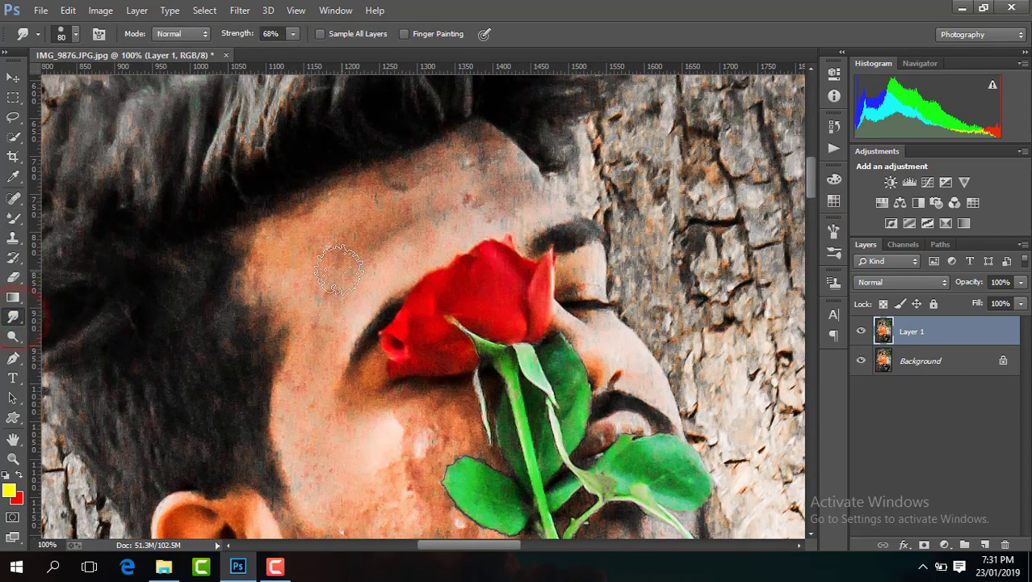
left_click(449, 231)
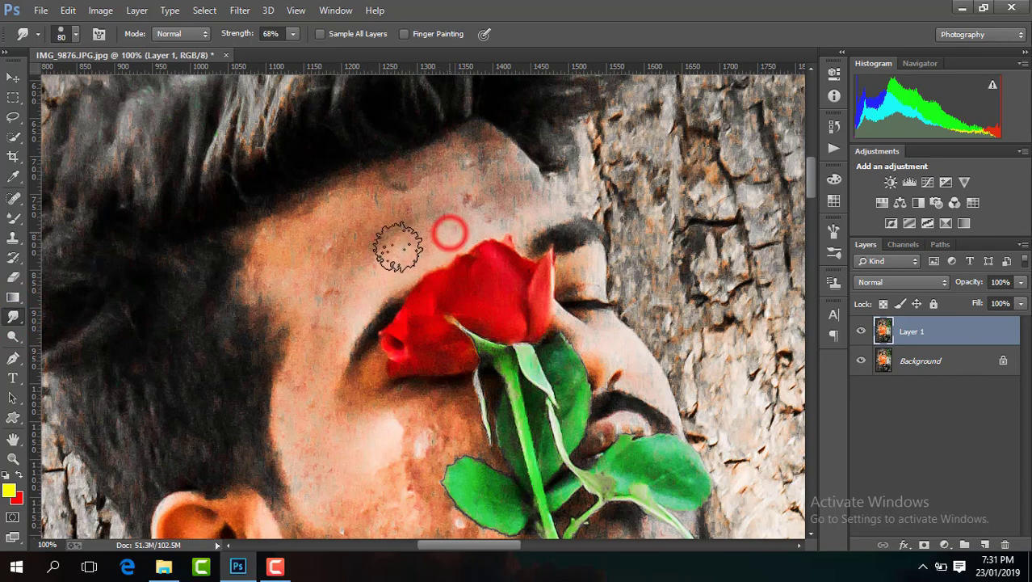
mouse_move(415, 221)
left_mouse_down()
mouse_move(349, 239)
mouse_move(448, 239)
left_mouse_up()
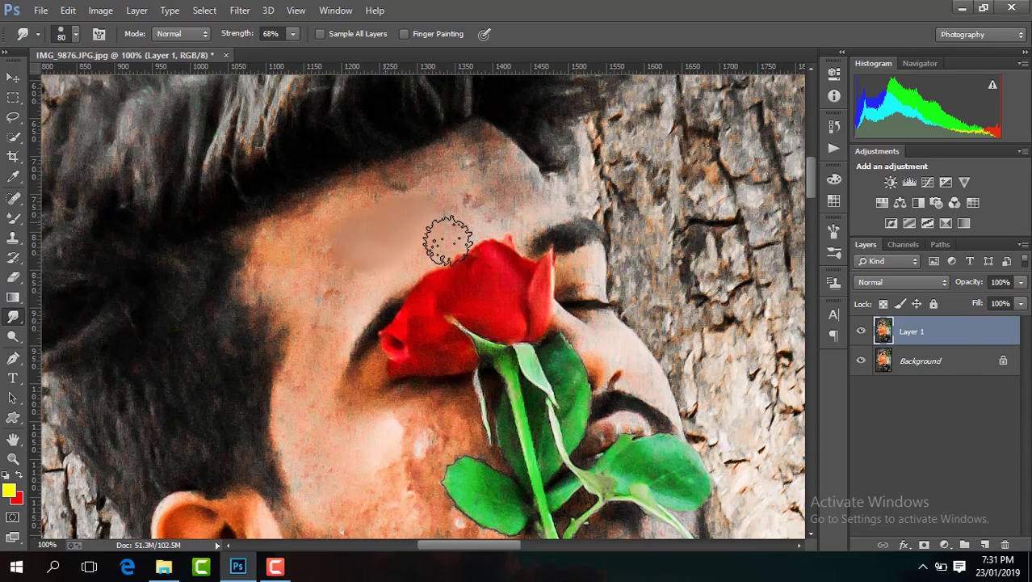
mouse_move(392, 212)
left_mouse_down()
mouse_move(431, 208)
mouse_move(362, 224)
mouse_move(353, 211)
left_mouse_up()
left_click_drag(727, 300, 776, 311)
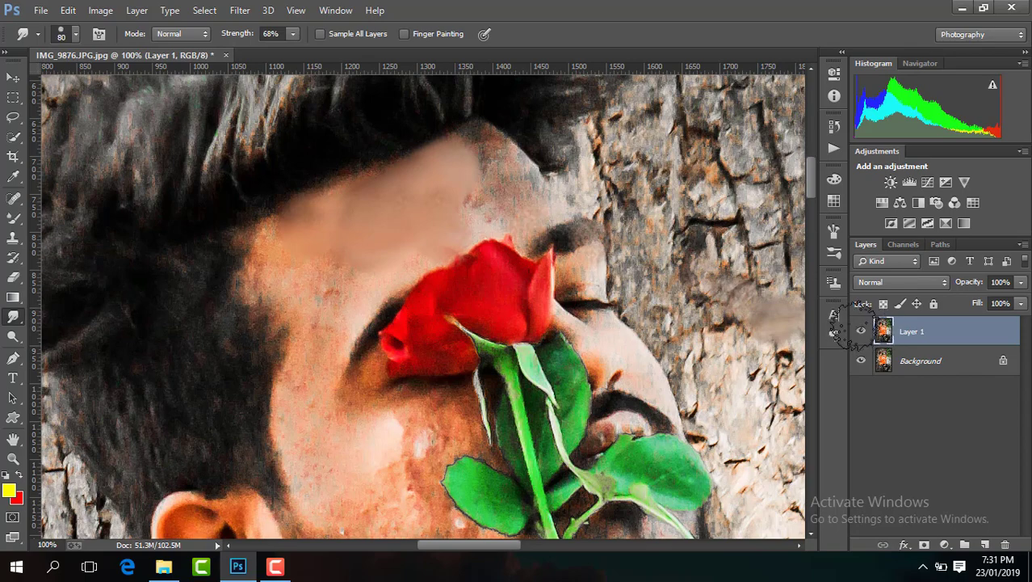
left_click_drag(660, 270, 773, 283)
left_click_drag(404, 333, 370, 319)
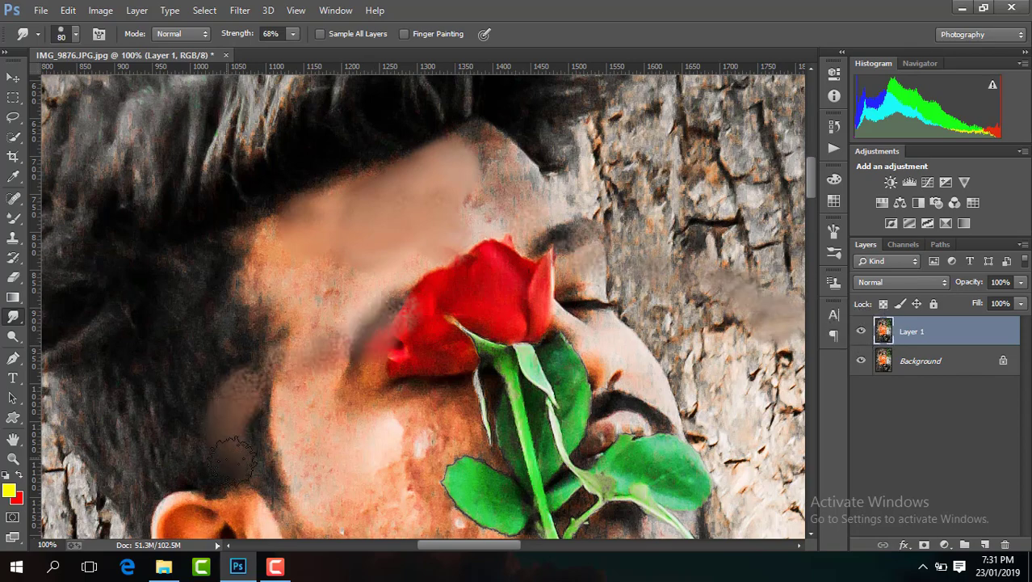
left_click_drag(239, 389, 231, 469)
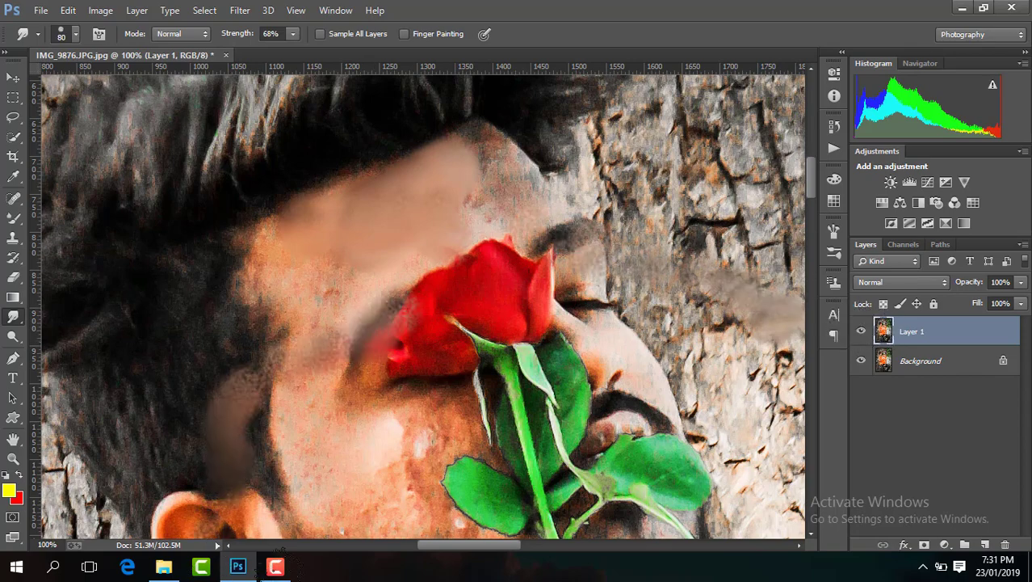
left_click(276, 567)
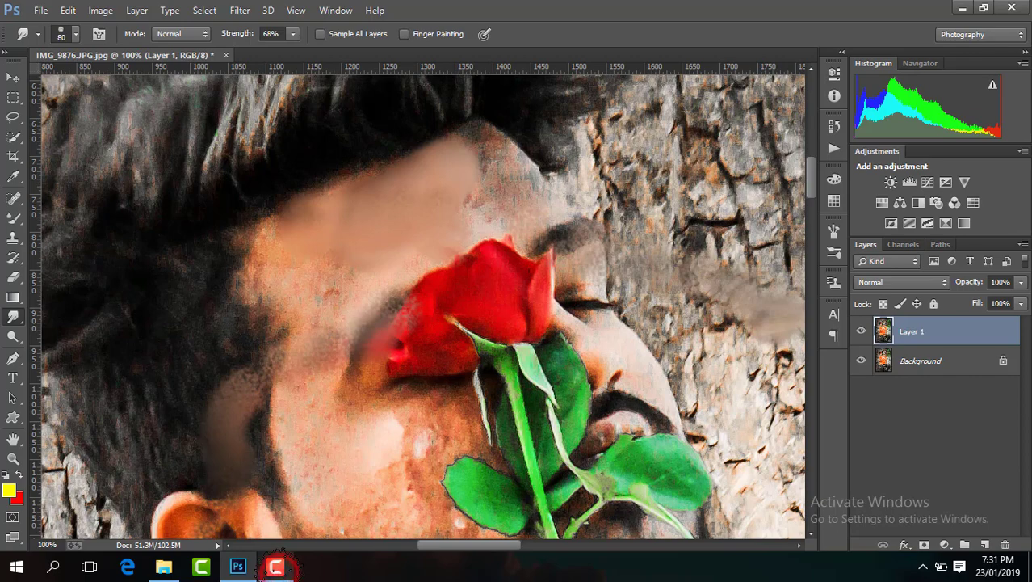
Step: Replace the smudged layer with a fresh copy and blend the forehead skin with the Mixer Brush
left_click(862, 332)
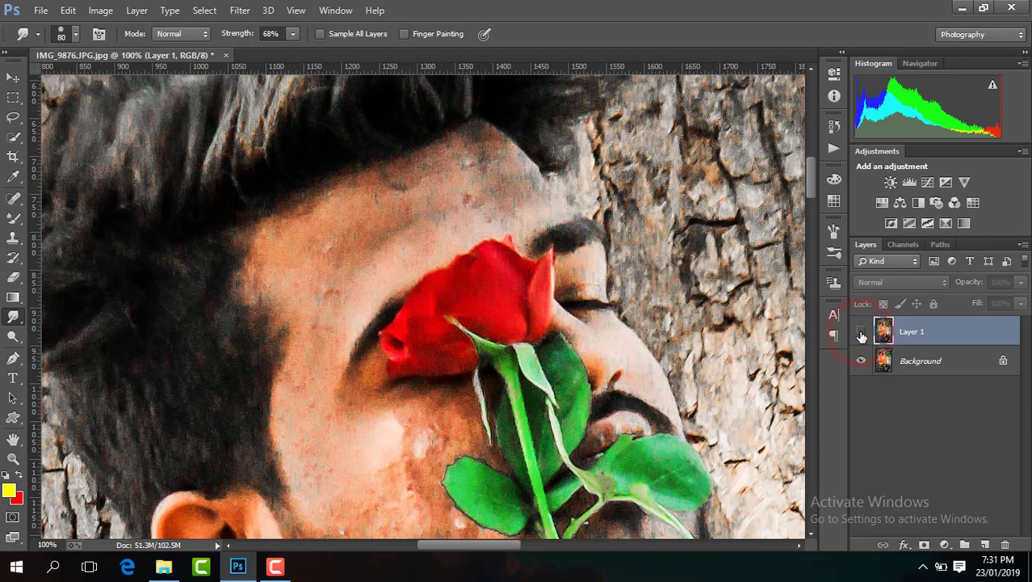
key("Delete")
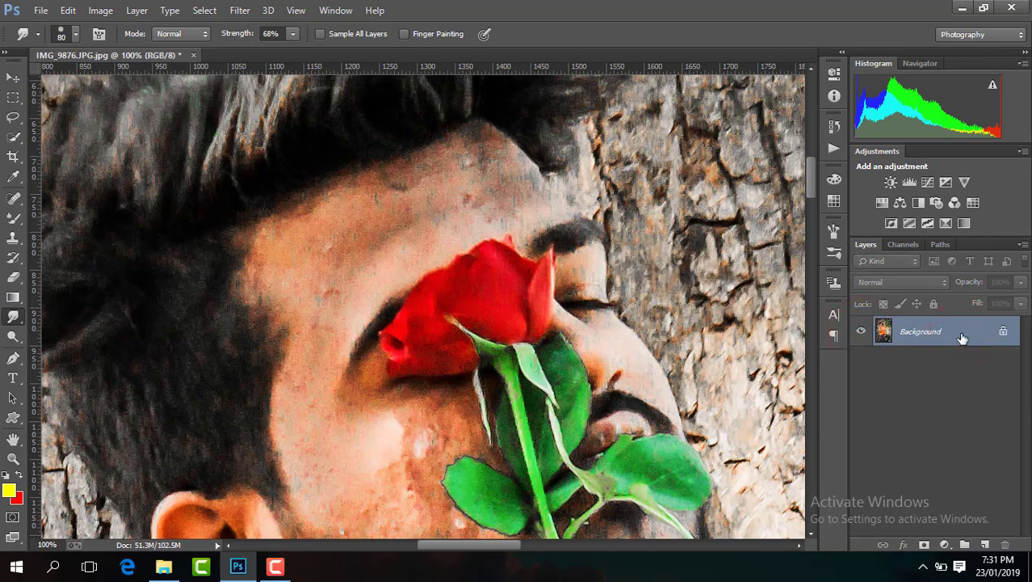
key("ctrl+j")
left_click(11, 218)
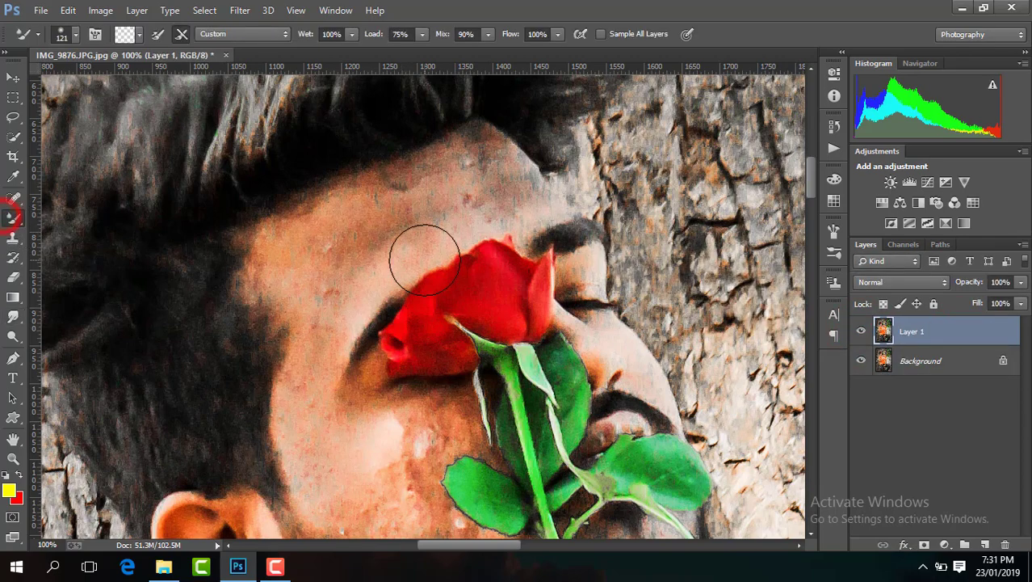
left_click(443, 216)
mouse_move(429, 220)
left_mouse_down()
mouse_move(368, 242)
mouse_move(328, 292)
mouse_move(327, 234)
mouse_move(460, 172)
left_mouse_up()
left_click(387, 235)
mouse_move(388, 235)
left_mouse_down()
mouse_move(461, 191)
mouse_move(504, 202)
mouse_move(487, 164)
mouse_move(477, 194)
left_mouse_up()
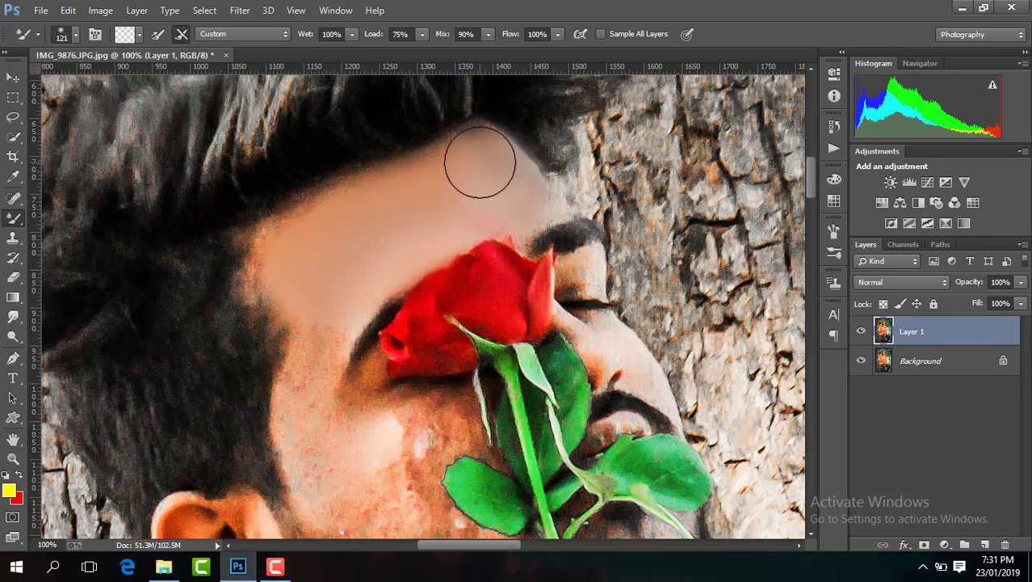
mouse_move(394, 232)
left_mouse_down()
mouse_move(436, 185)
mouse_move(368, 242)
mouse_move(328, 304)
mouse_move(325, 244)
mouse_move(274, 234)
left_mouse_up()
Step: Blend the cheek skin below the eye and up toward the temple
mouse_move(332, 399)
left_mouse_down()
mouse_move(315, 433)
mouse_move(352, 470)
left_mouse_up()
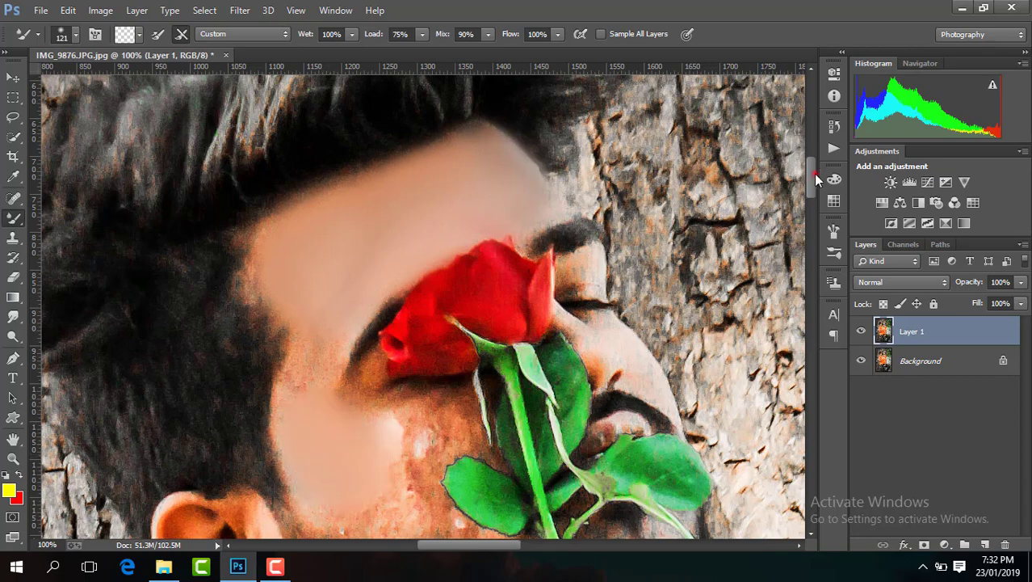
left_click_drag(813, 174, 812, 188)
mouse_move(404, 306)
left_mouse_down()
mouse_move(438, 273)
mouse_move(433, 281)
left_mouse_up()
mouse_move(408, 324)
left_mouse_down()
mouse_move(390, 323)
mouse_move(445, 387)
left_mouse_up()
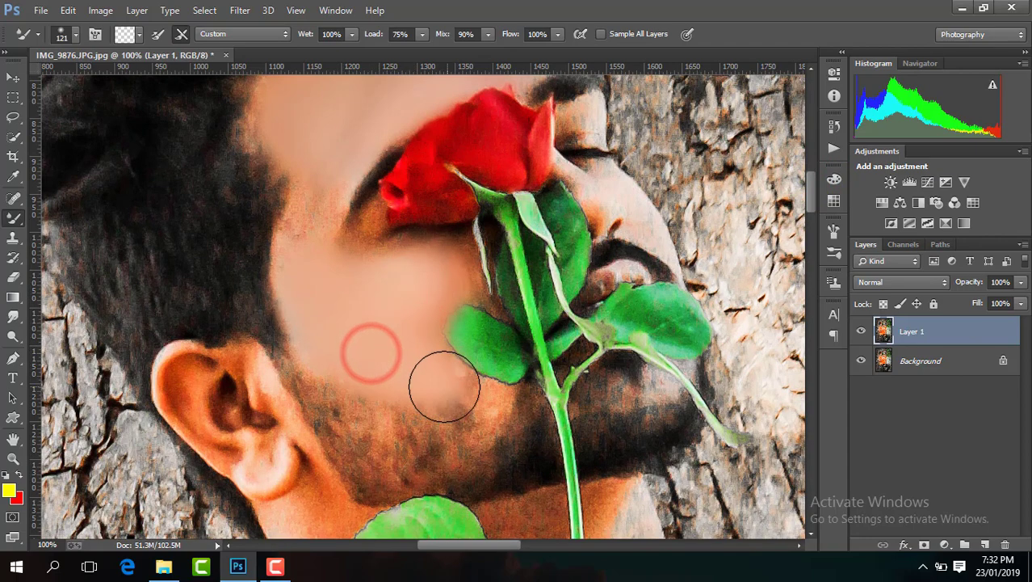
left_click_drag(413, 327, 397, 295)
left_click_drag(331, 257, 310, 219)
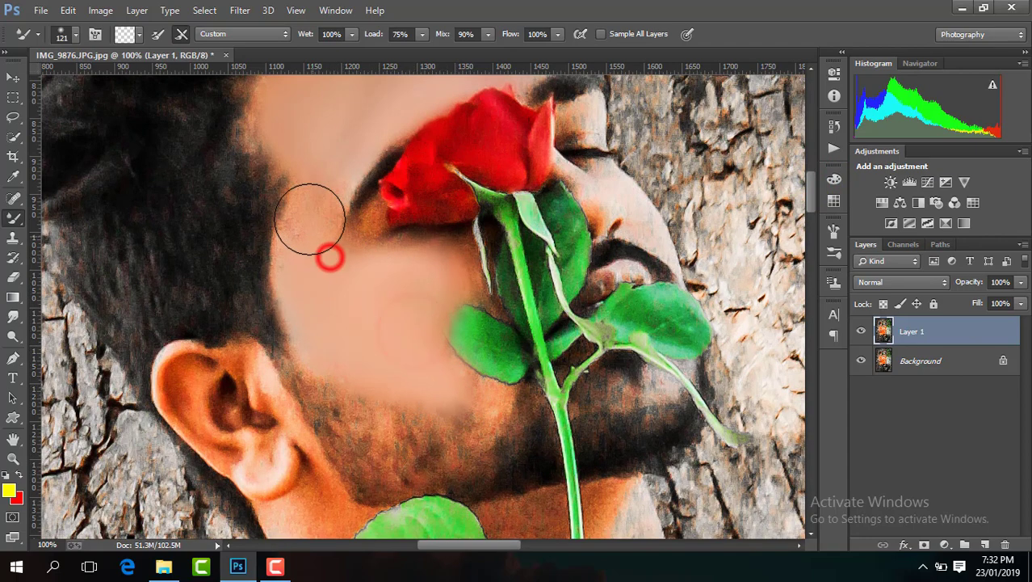
left_click_drag(320, 171, 315, 214)
left_click_drag(331, 279, 331, 296)
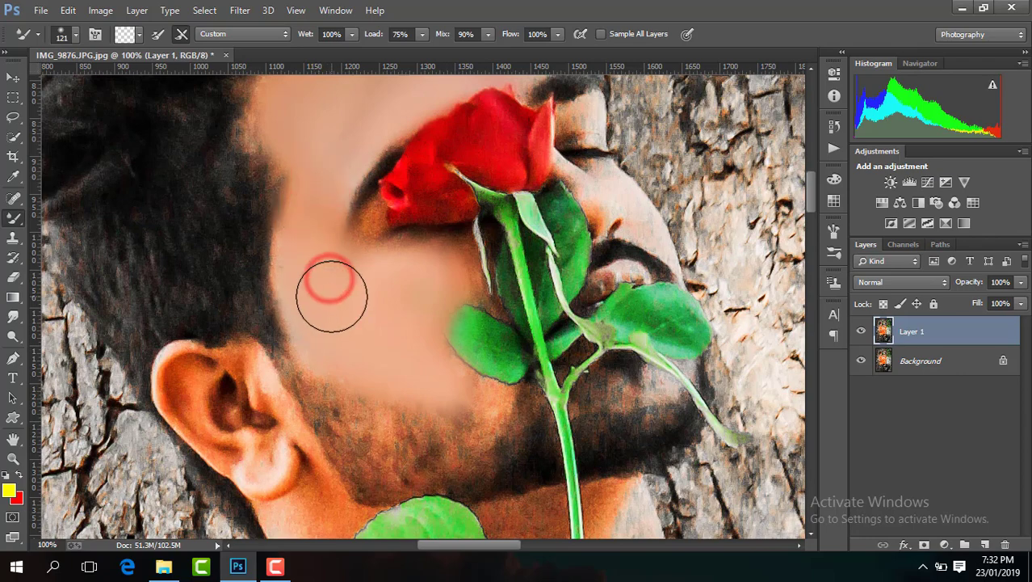
Step: Blend the neck skin below the ear and the throat right of the stem
left_click_drag(813, 201, 811, 218)
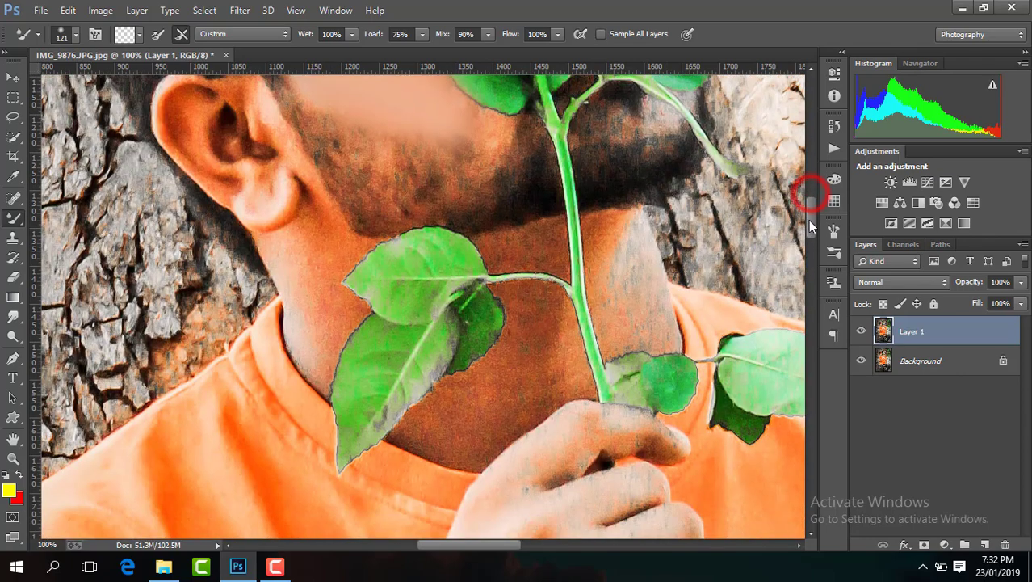
left_click_drag(316, 298, 316, 262)
left_click_drag(317, 301, 315, 316)
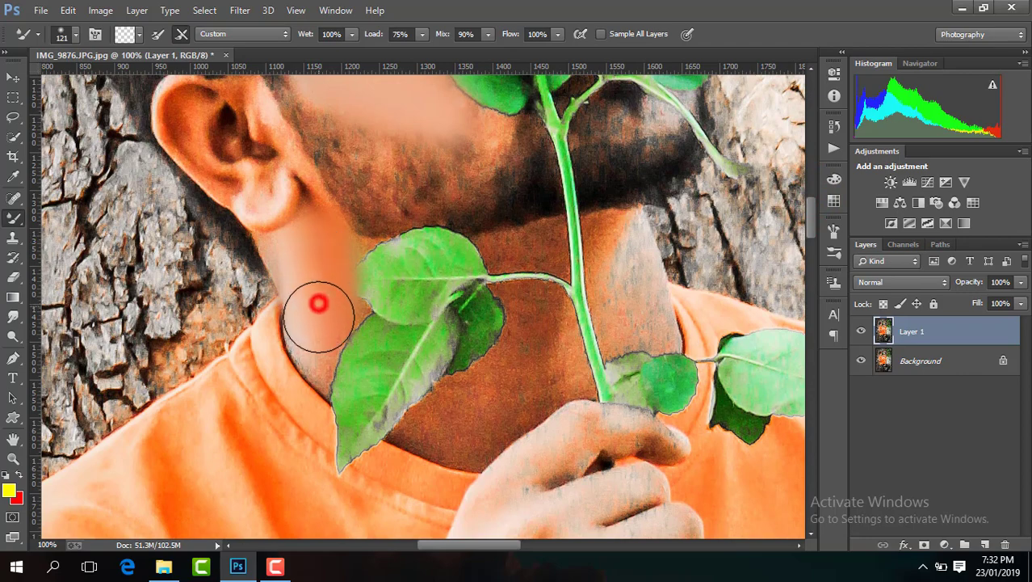
mouse_move(539, 361)
left_mouse_down()
mouse_move(496, 407)
mouse_move(437, 426)
left_mouse_up()
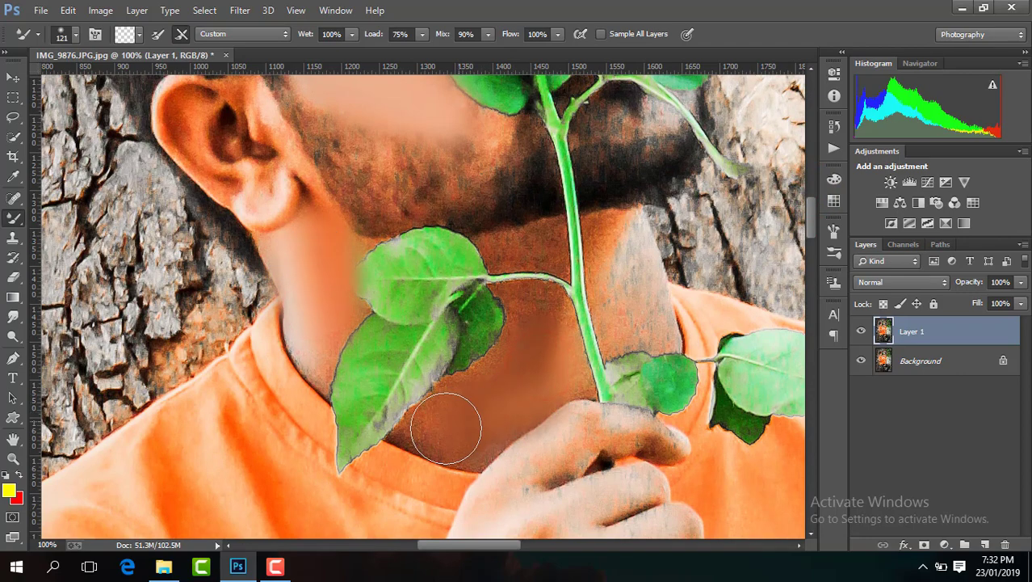
left_click_drag(619, 323, 636, 322)
key("ctrl+minus")
Step: Set the Mixer Brush to 76 px and blend the earlobe and the skin around the ear
key("ctrl+minus")
key("ctrl+minus")
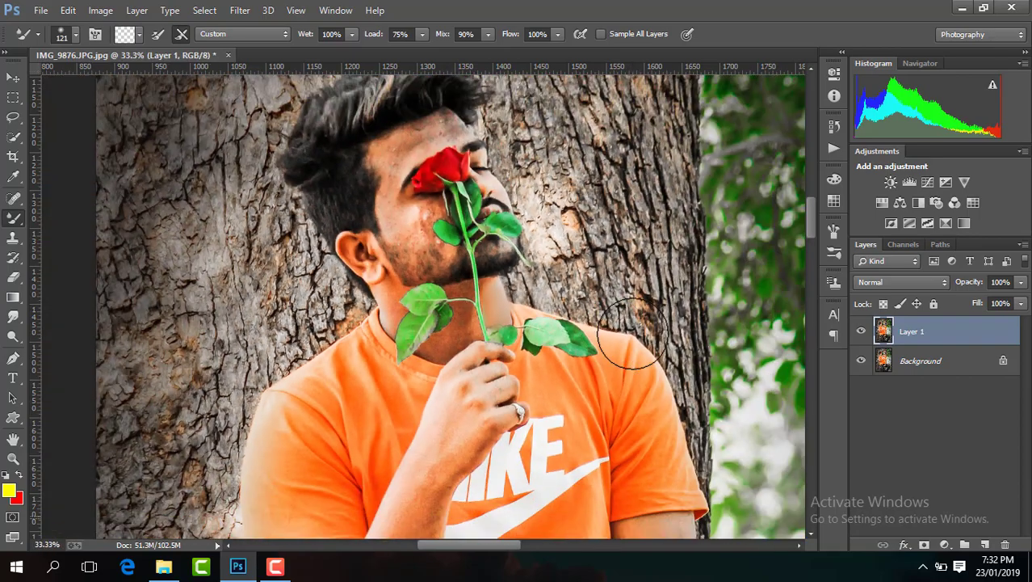
key("ctrl+minus")
key("ctrl+minus")
key("ctrl+plus")
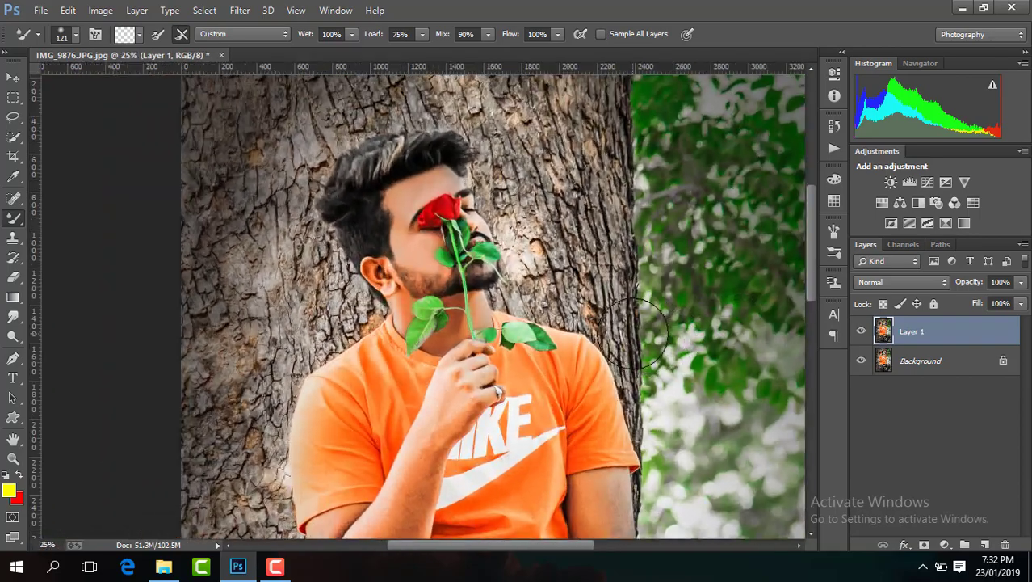
key("ctrl+plus")
key("ctrl+plus")
key("ctrl+plus")
key("ctrl+plus")
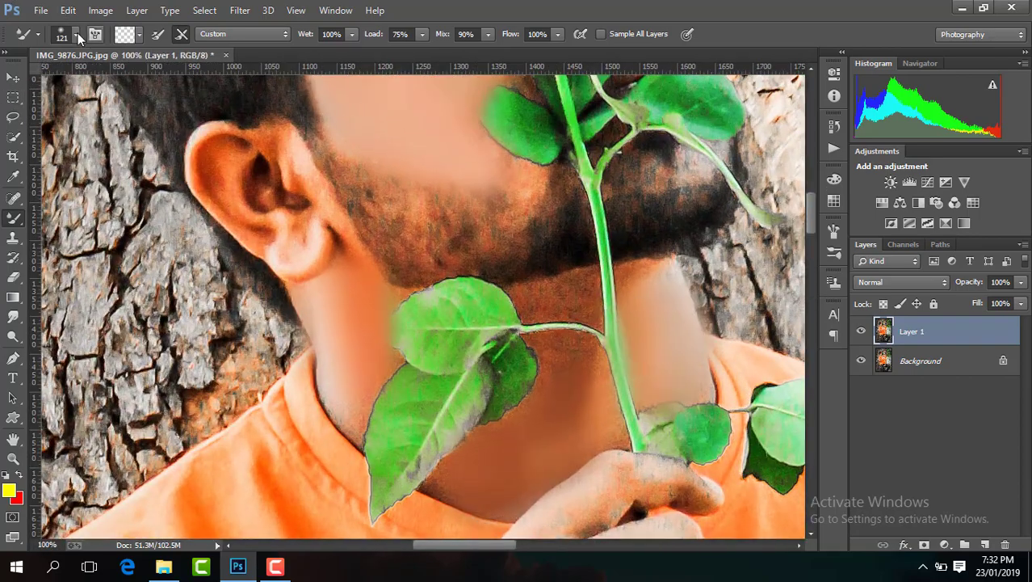
left_click(75, 34)
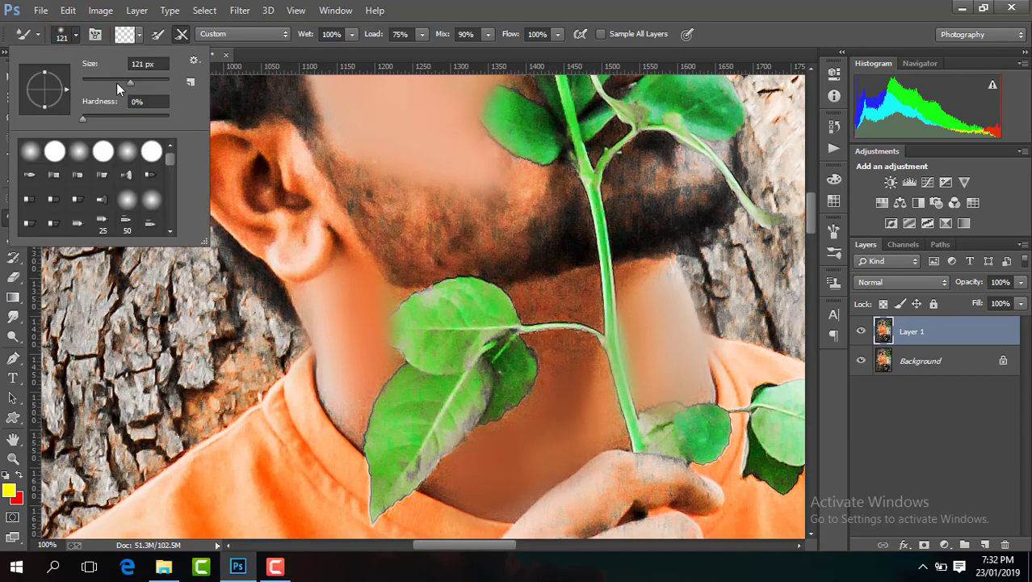
left_click(116, 83)
left_click(299, 238)
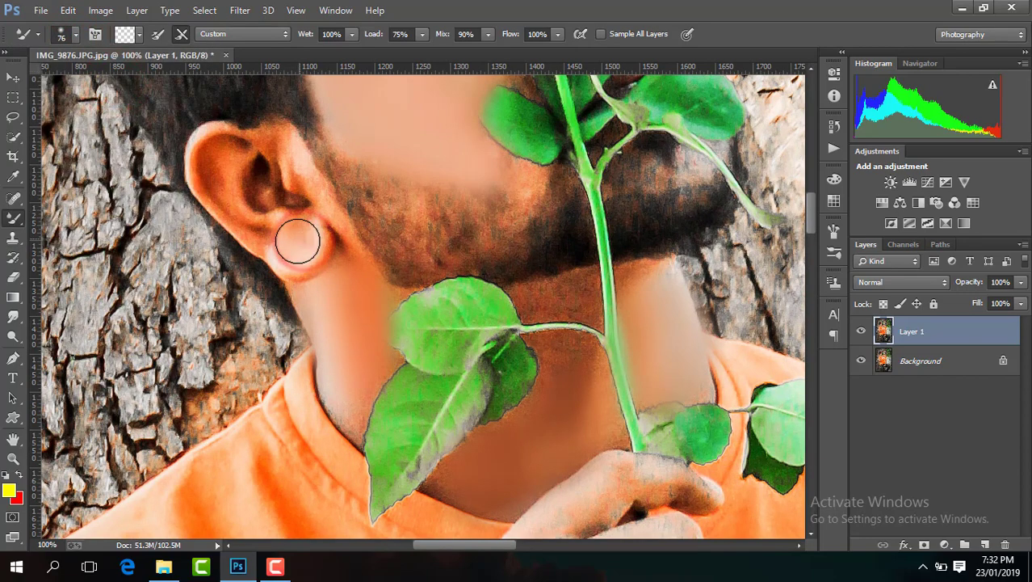
left_click(264, 234)
left_click(230, 186)
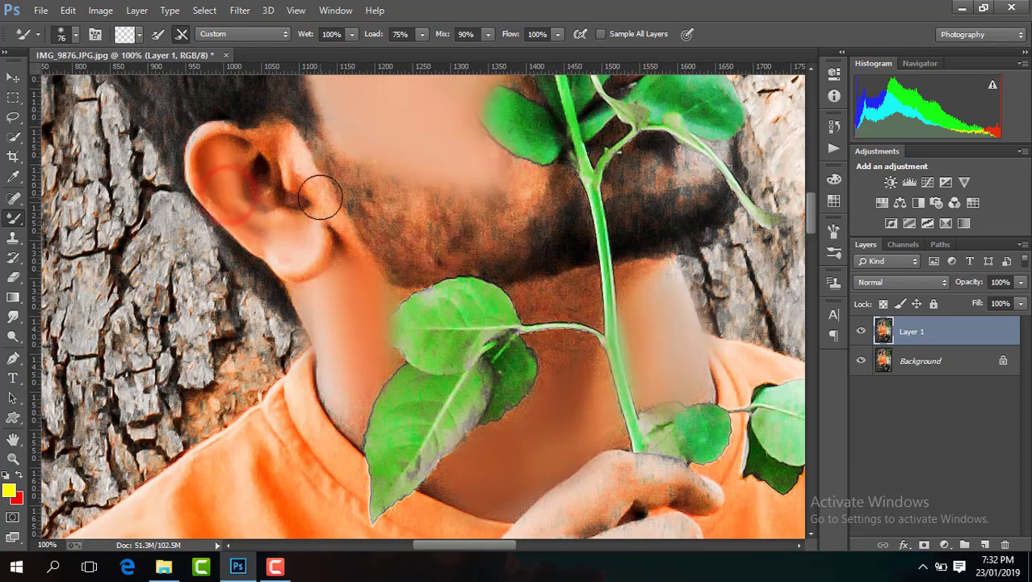
left_click(361, 305)
Step: Smooth the neck skin on both sides of the rose stem
left_click(564, 296)
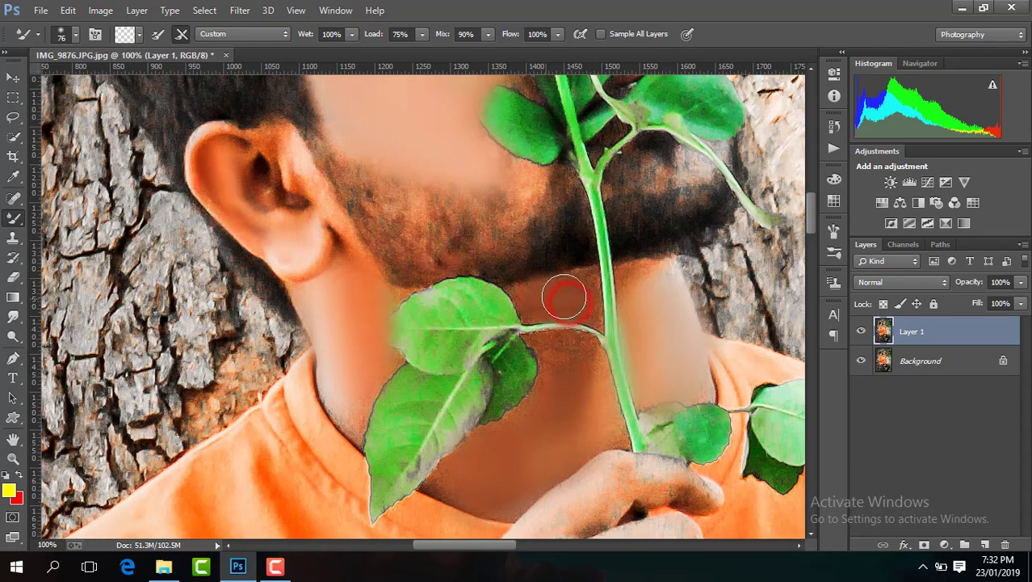
left_click(585, 399)
left_click(668, 310)
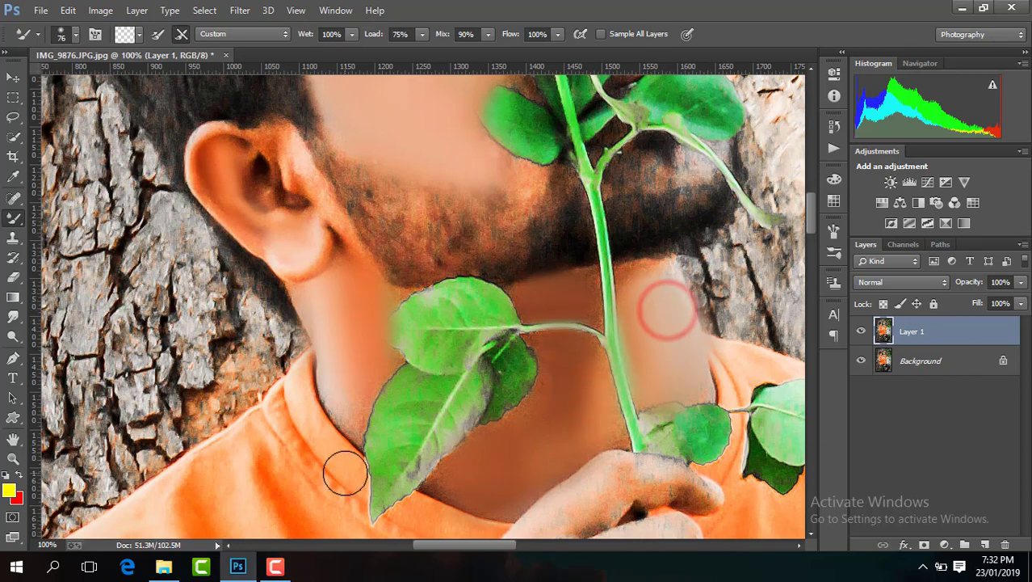
left_click(344, 386)
Step: Blend the cheek, the skin beside the nose and the cheek under the rose
left_click(489, 170)
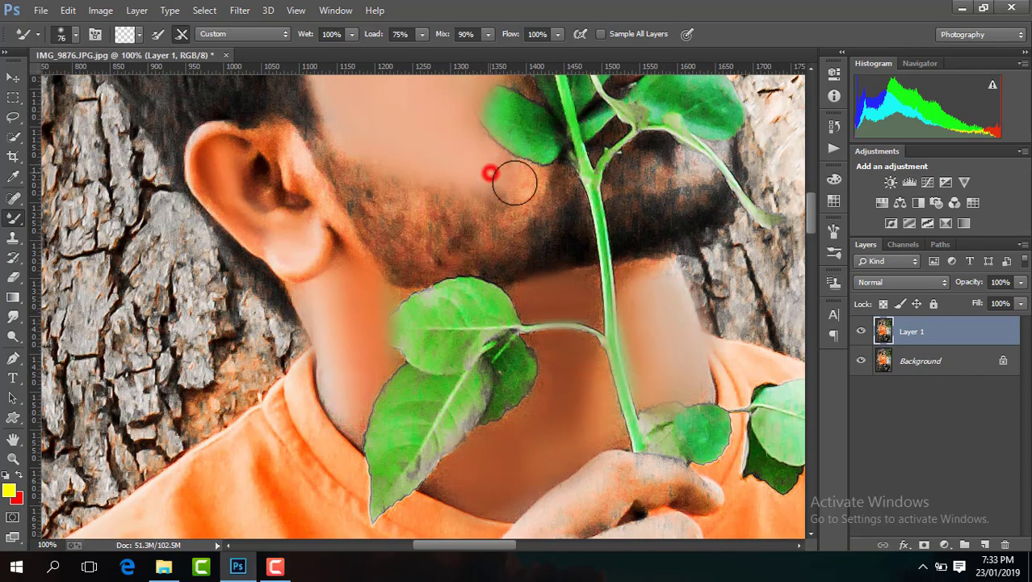
left_click(489, 173)
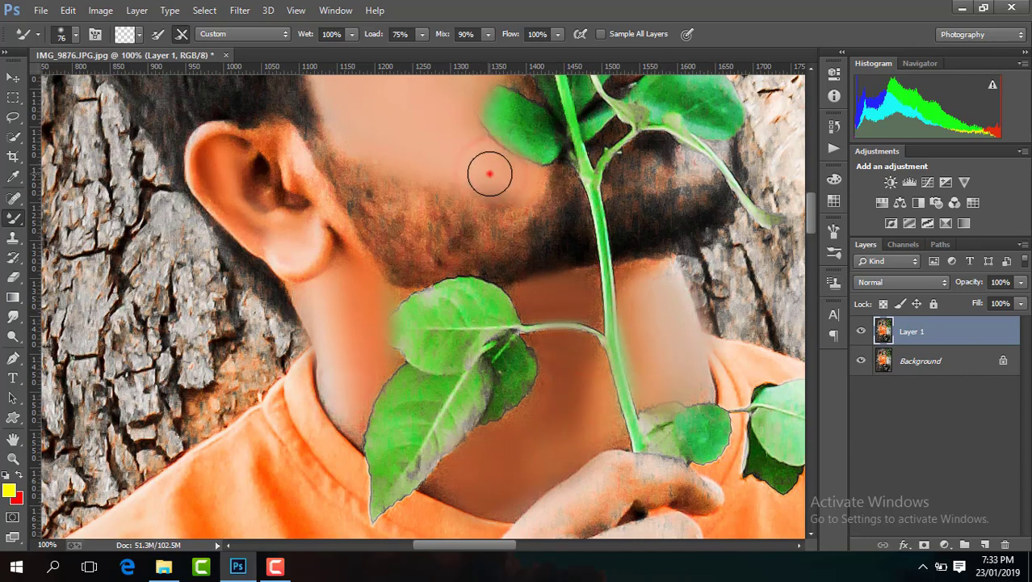
left_click(802, 212)
scroll(804, 214, "up", 5)
left_click(669, 263)
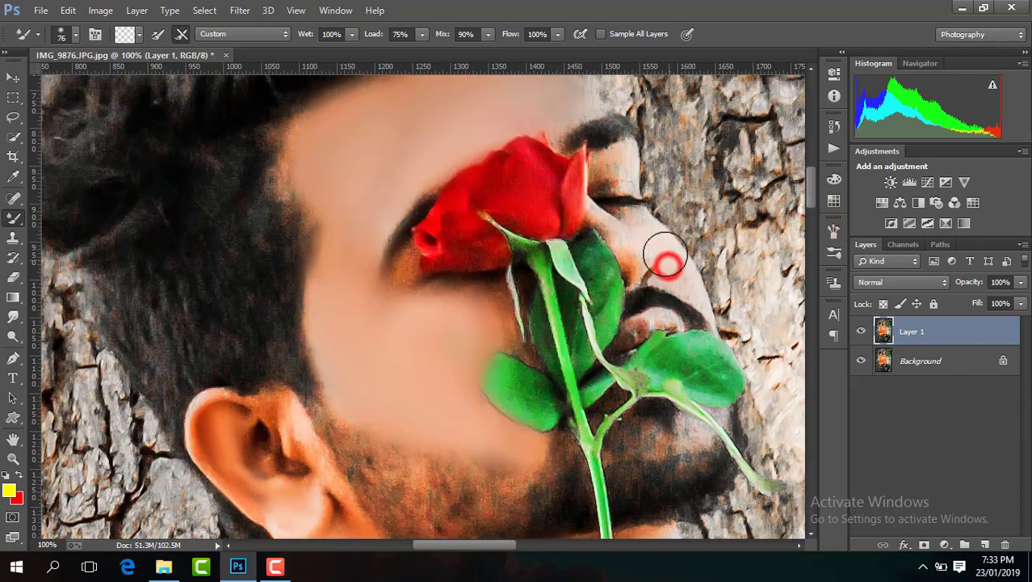
left_click(422, 295)
left_click(495, 311)
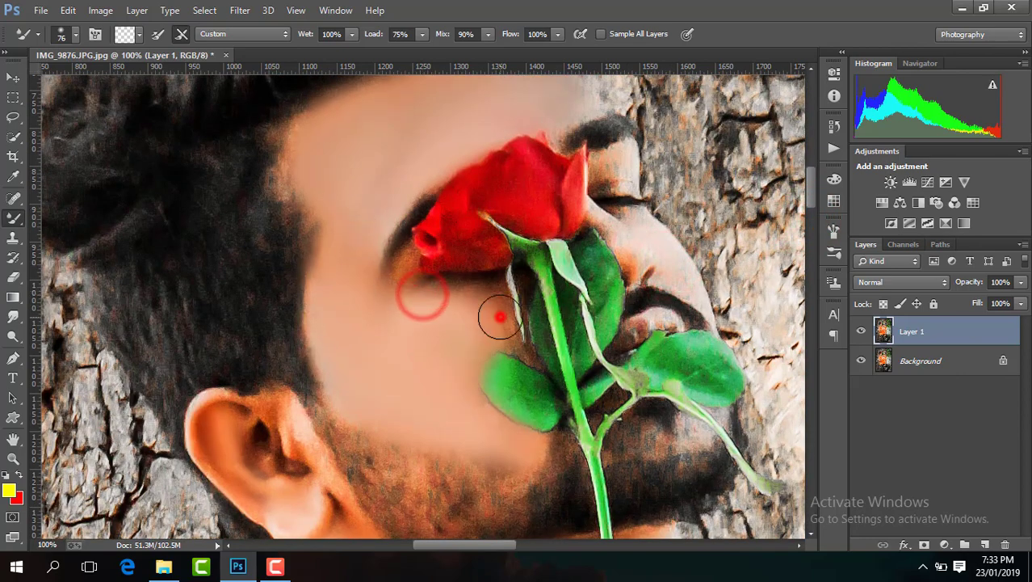
left_click(440, 295)
left_click(483, 326)
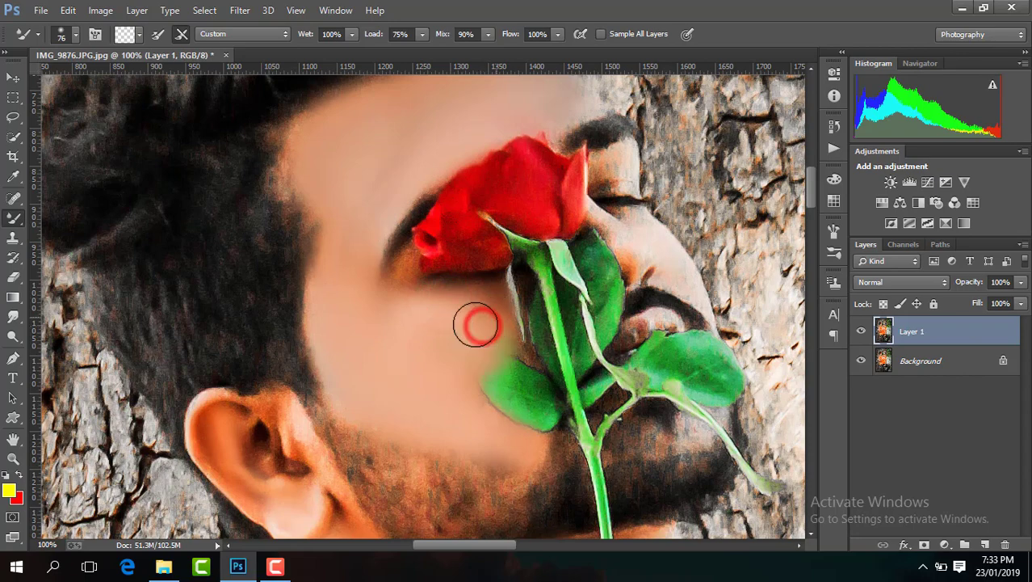
Step: Erase the smeared skin off the leaf edge by the cheek with a 40 px Eraser, then view the whole photo
left_click(13, 277)
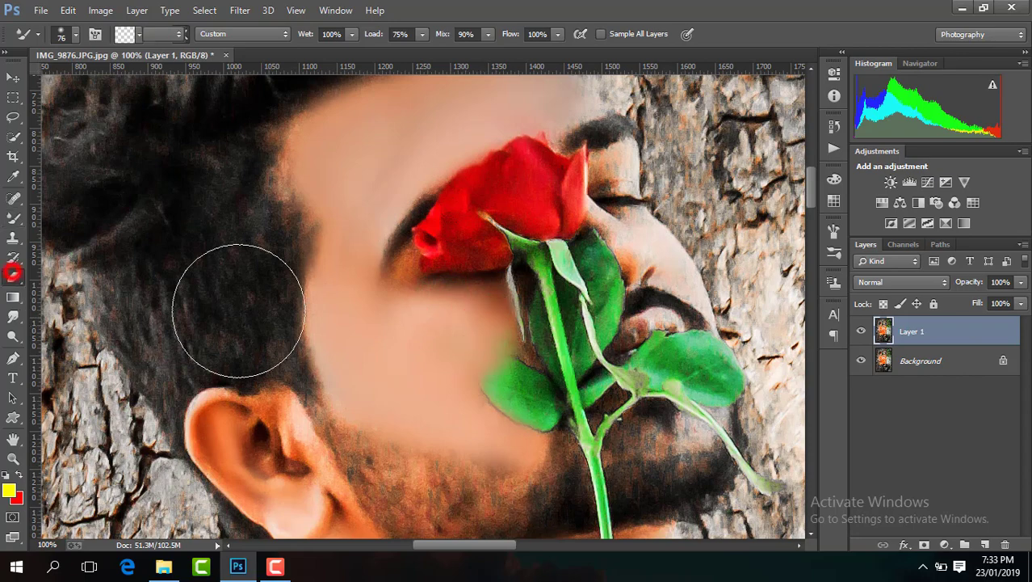
left_click(75, 35)
left_click(99, 81)
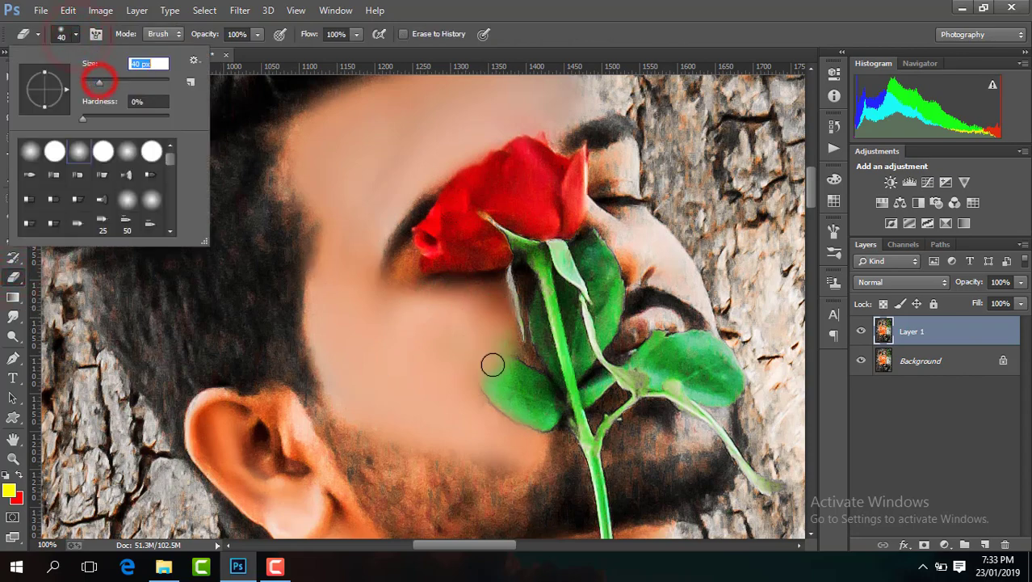
left_click(536, 403)
left_click_drag(537, 399, 492, 374)
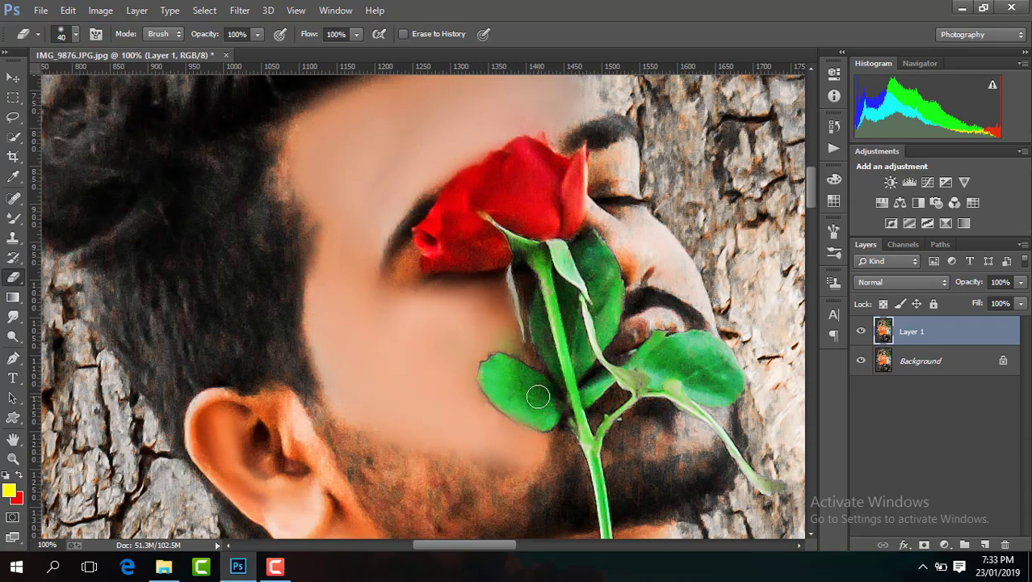
key("ctrl+minus")
key("ctrl+minus")
key("ctrl+minus")
key("ctrl+minus")
key("ctrl+minus")
key("ctrl+minus")
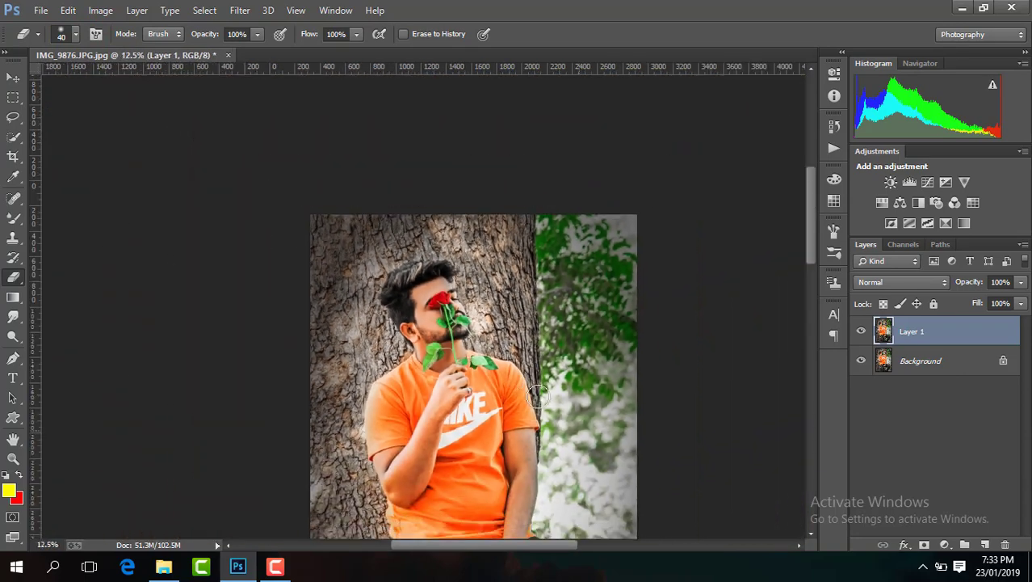
key("ctrl+minus")
key("ctrl+plus")
key("ctrl+plus")
key("ctrl+minus")
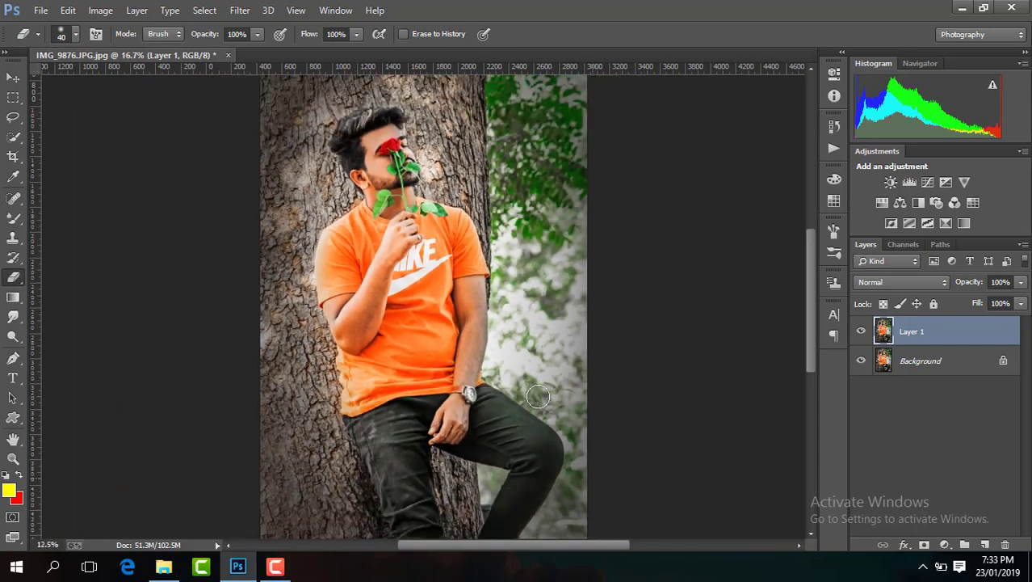
key("ctrl+plus")
key("ctrl+plus")
key("ctrl+plus")
key("ctrl+plus")
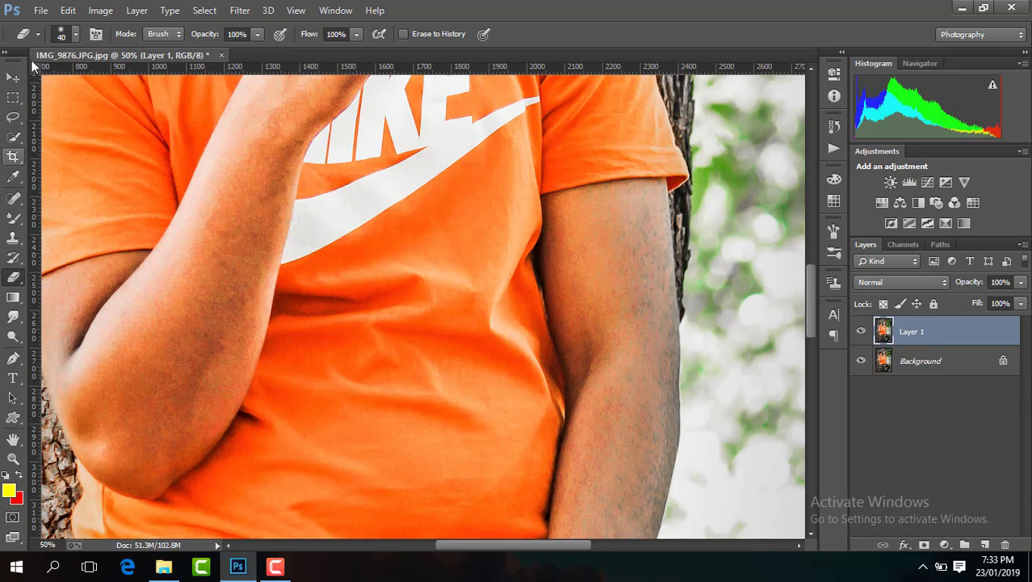
left_click(74, 36)
left_click(125, 83)
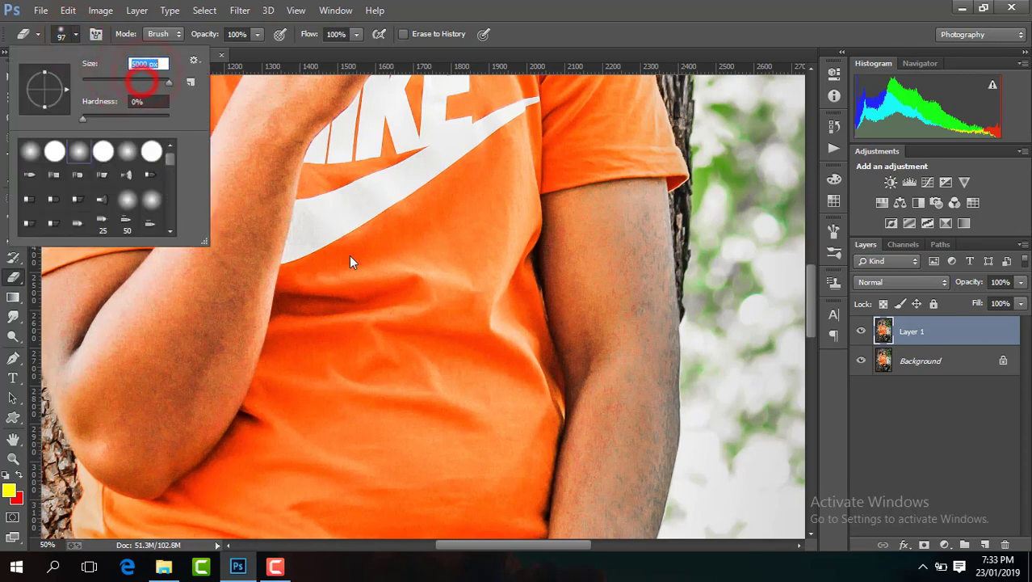
left_click(145, 80)
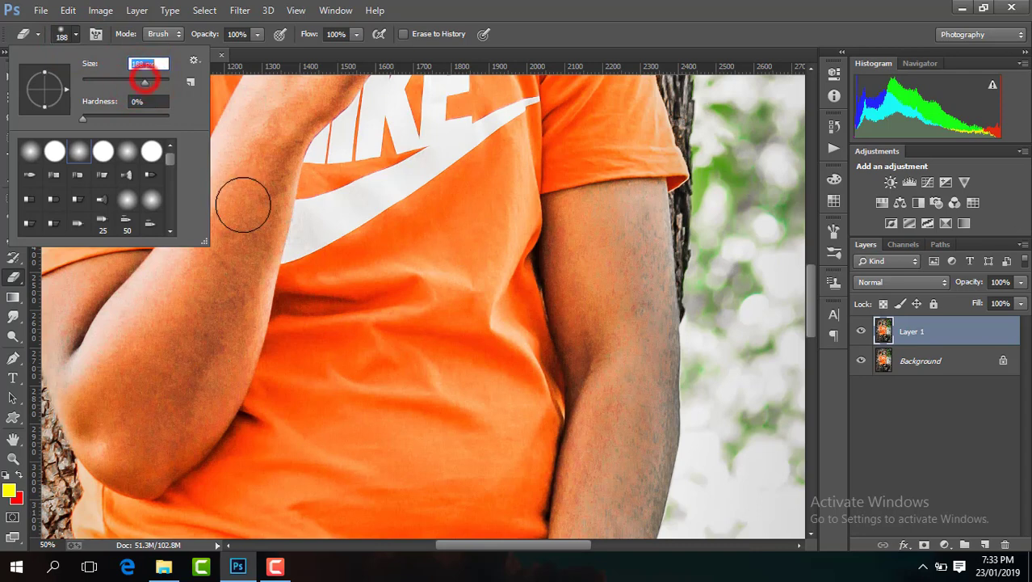
left_click(600, 307)
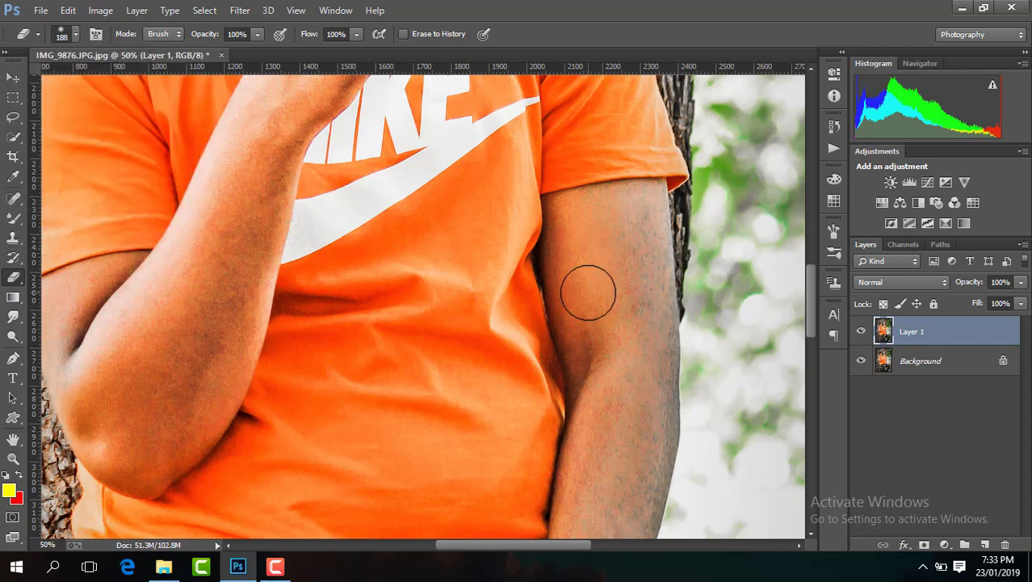
left_click(586, 272)
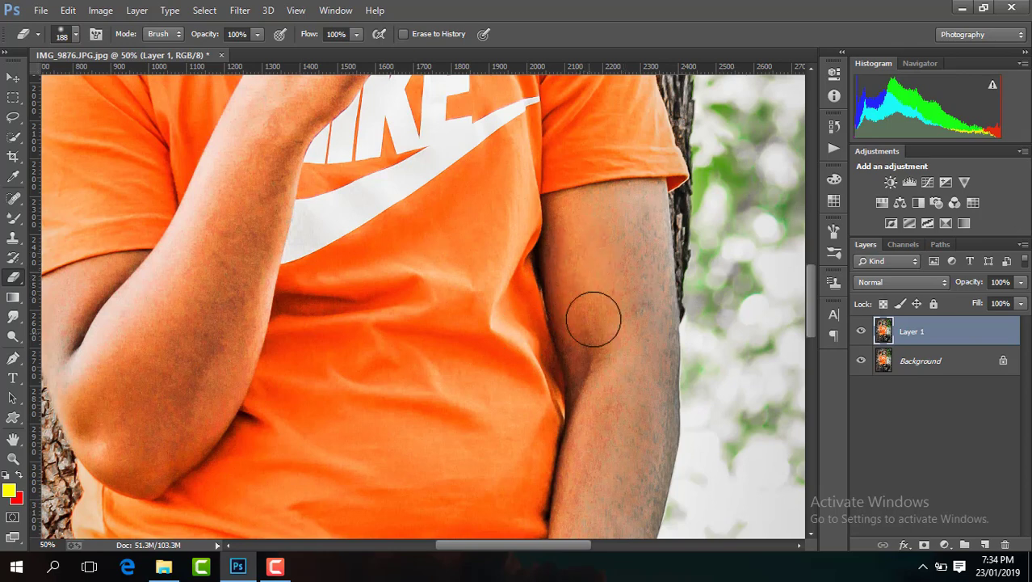
left_click(613, 272)
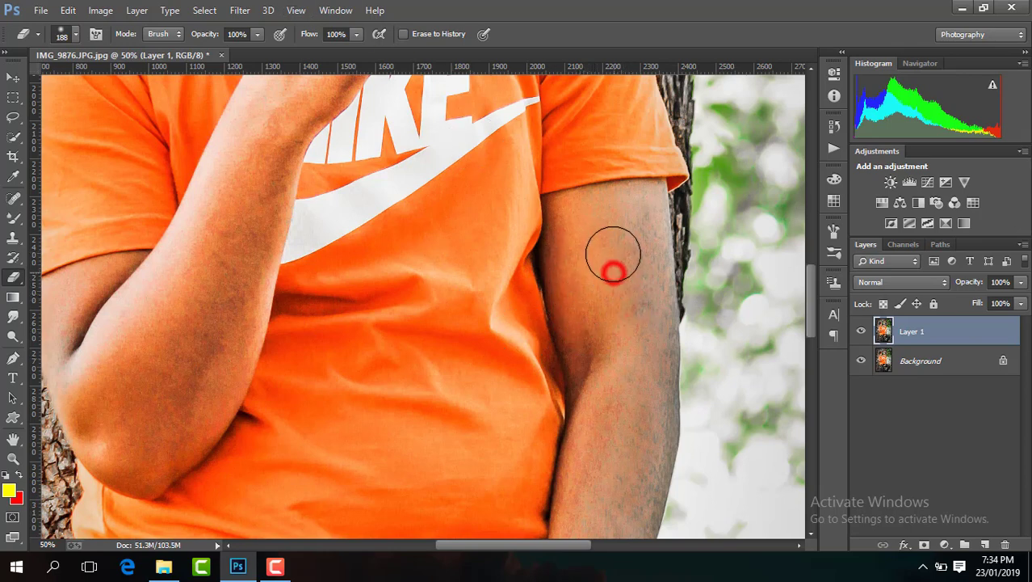
left_click(12, 218)
left_click(576, 282)
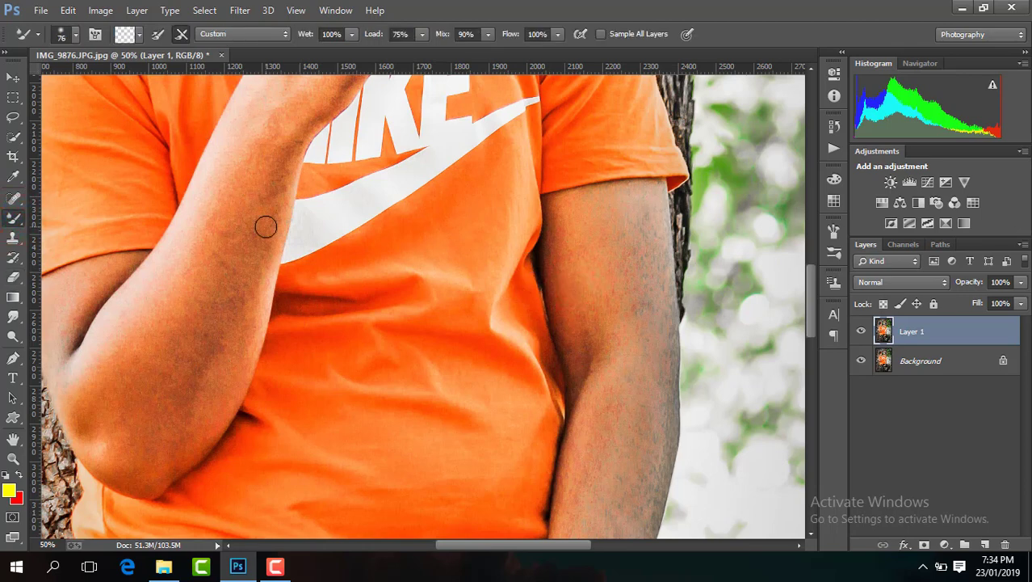
left_click(275, 567)
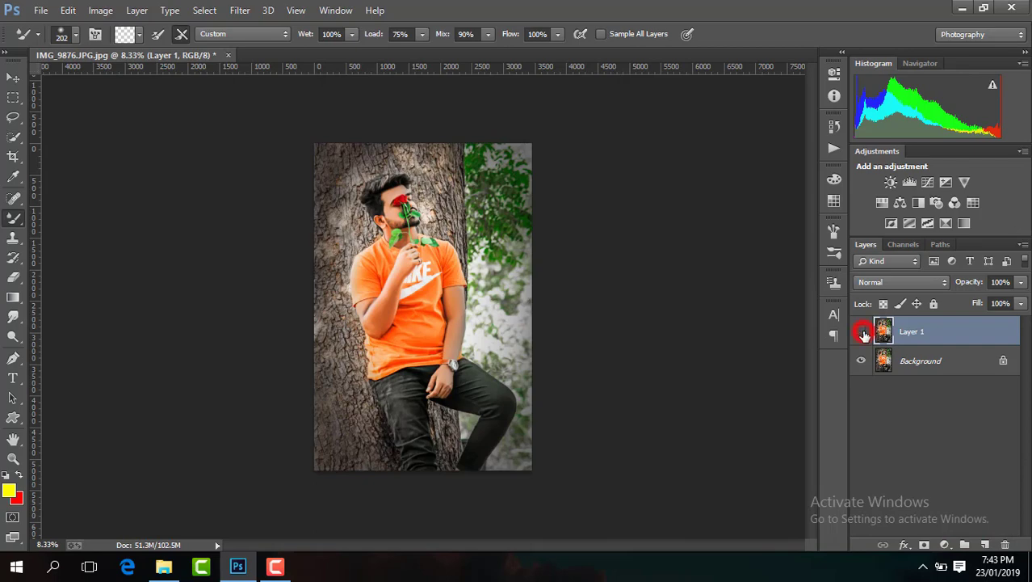
Step: Compare the retouched layer on and off, then merge it into the Background
left_click(862, 332)
left_click(862, 332)
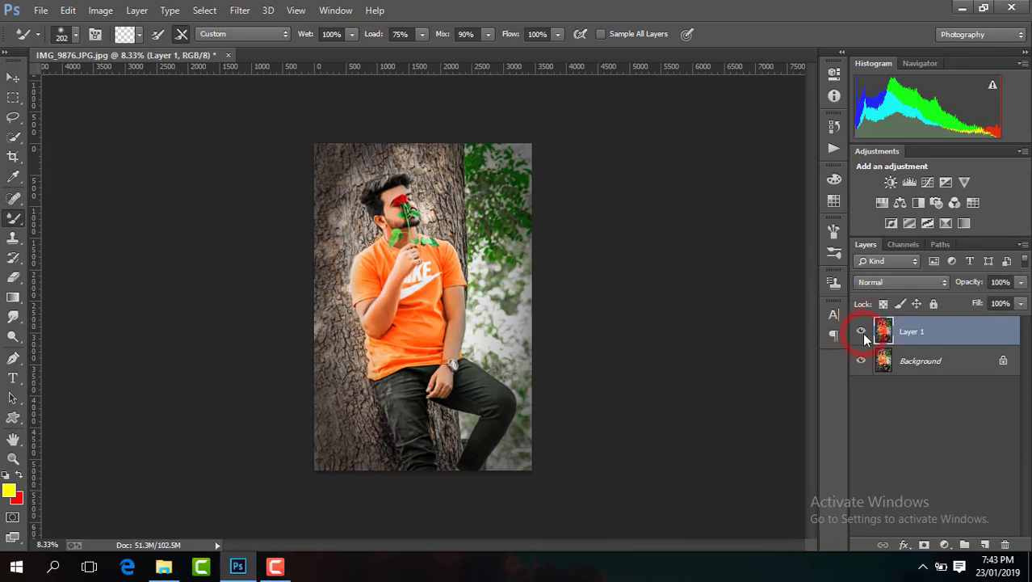
right_click(929, 331)
left_click(689, 451)
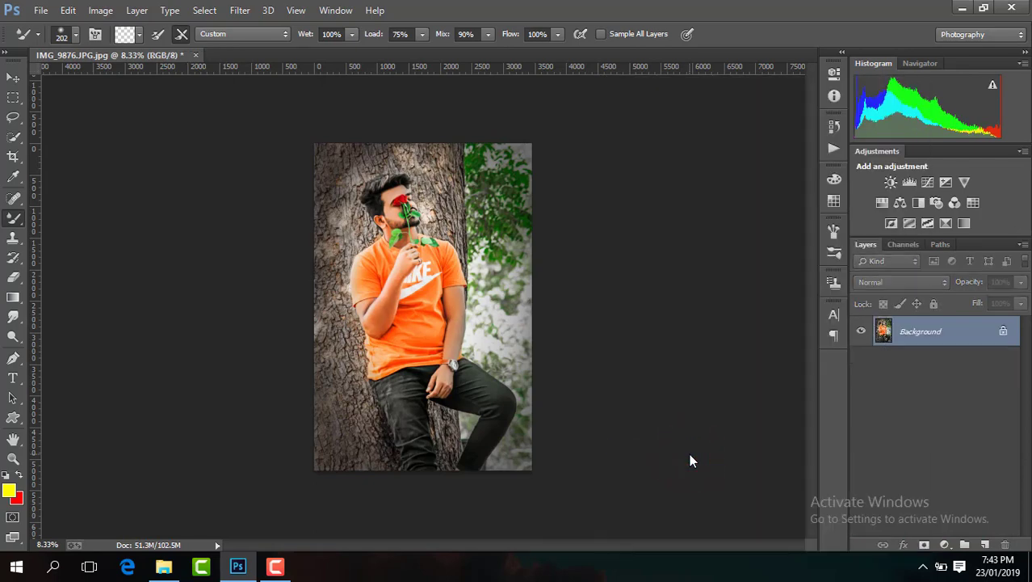
Step: On a new layer, draw a dark gradient from the image bottom up to the chest
key("ctrl+j")
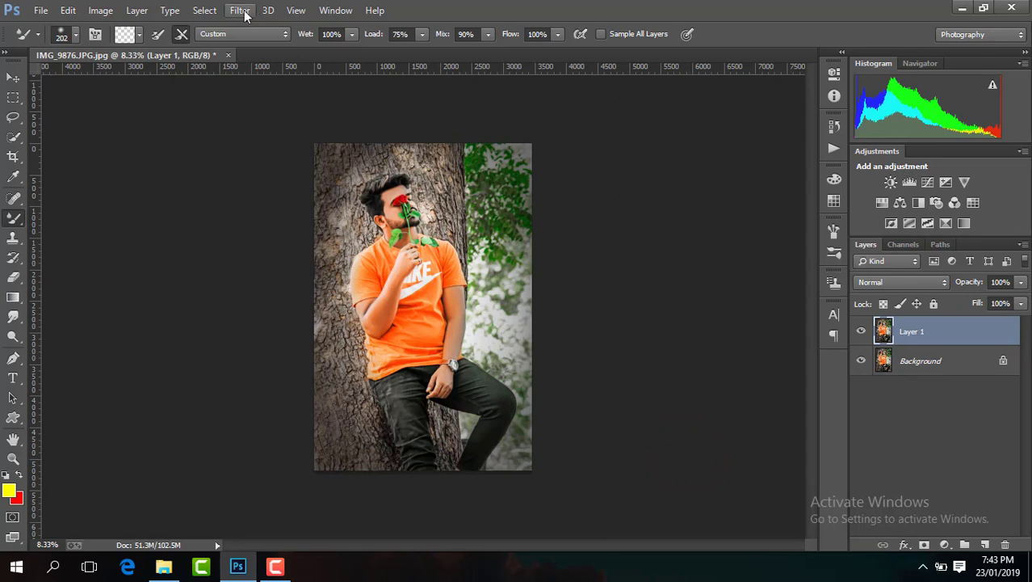
left_click(14, 298)
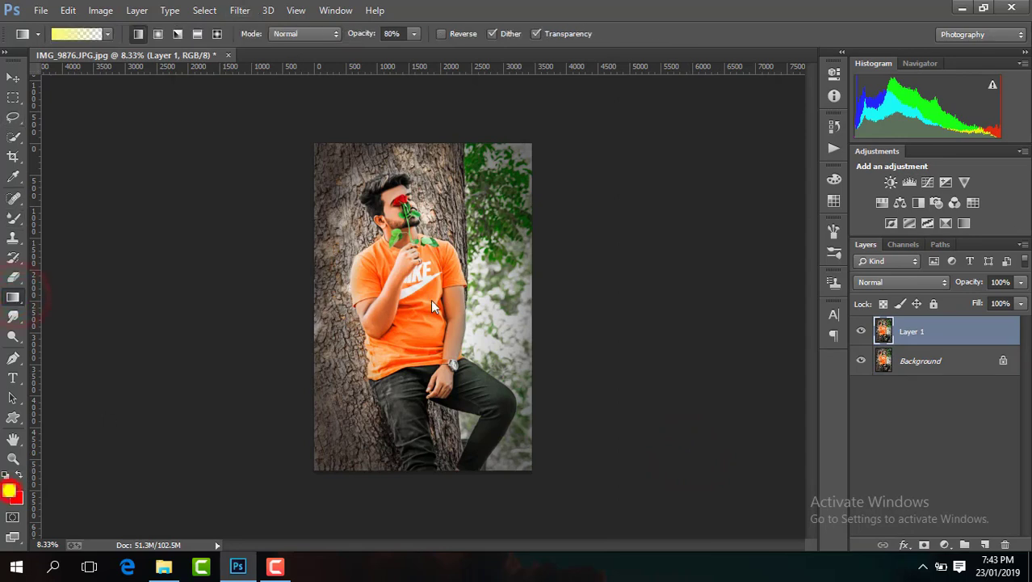
left_click(10, 491)
left_click(654, 403)
key("Escape")
left_click_drag(419, 471, 414, 286)
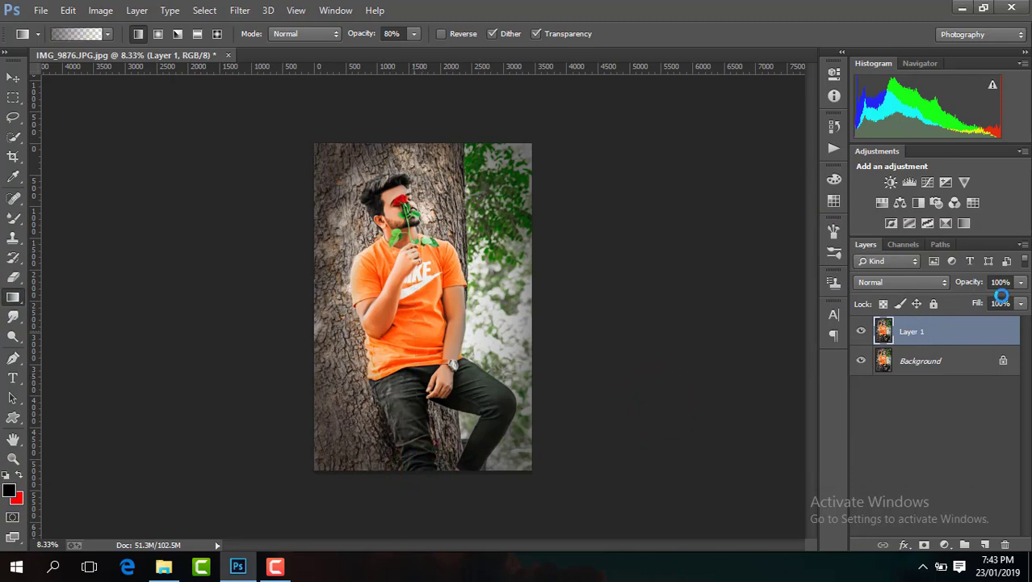
Step: Raise Layer 1 opacity to 100% and Merge Visible into a single Background
left_click(1020, 283)
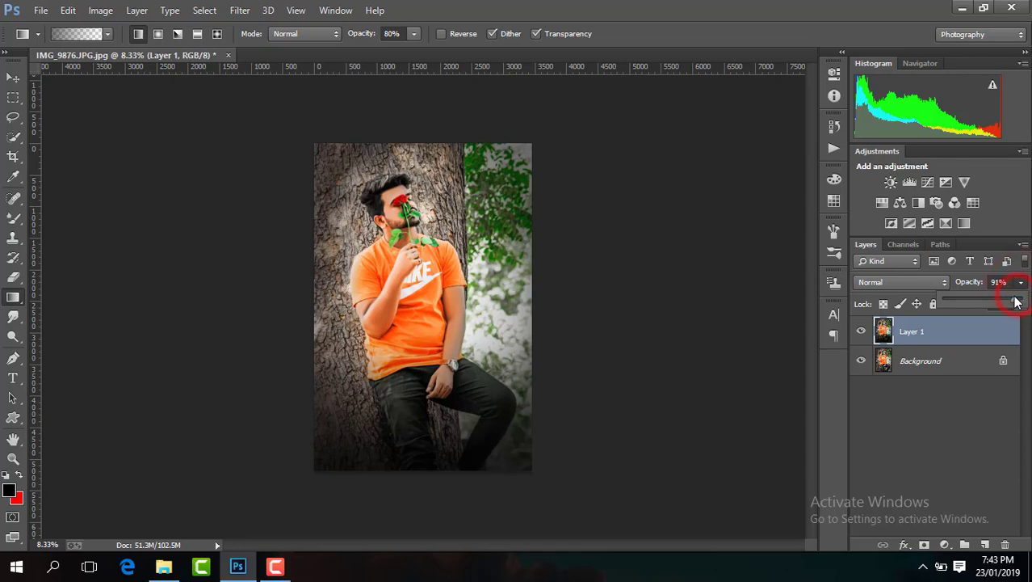
left_click_drag(1017, 300, 1021, 301)
right_click(931, 336)
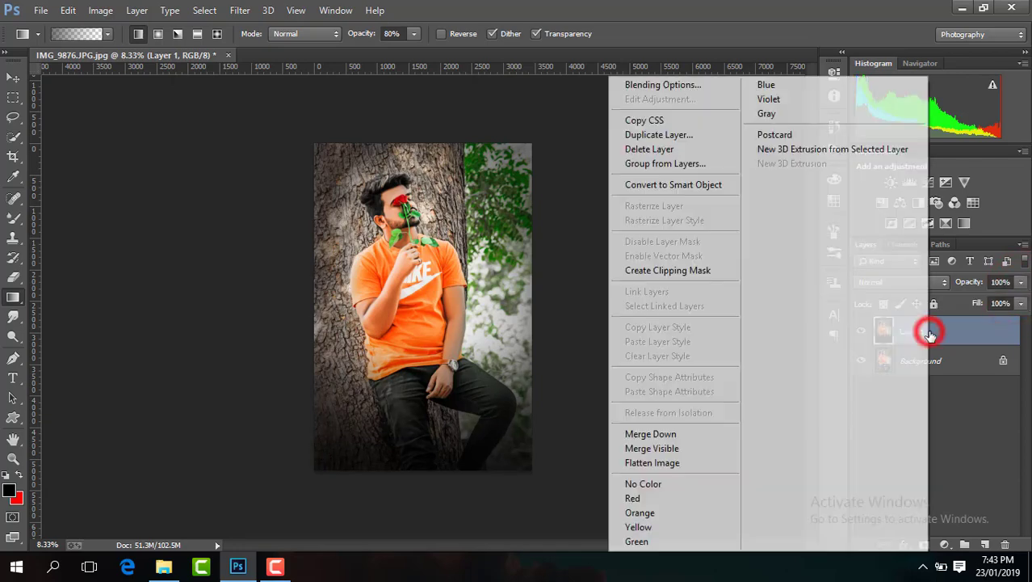
left_click(716, 449)
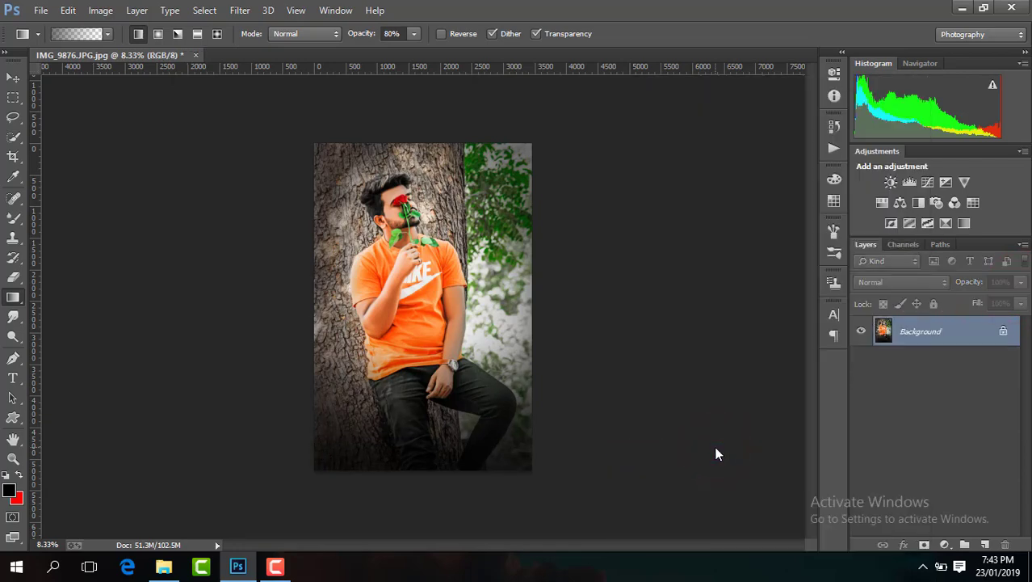
Step: Duplicate the background as Layer 1 and open the Camera Raw Filter on it
key("ctrl+j")
left_click(241, 9)
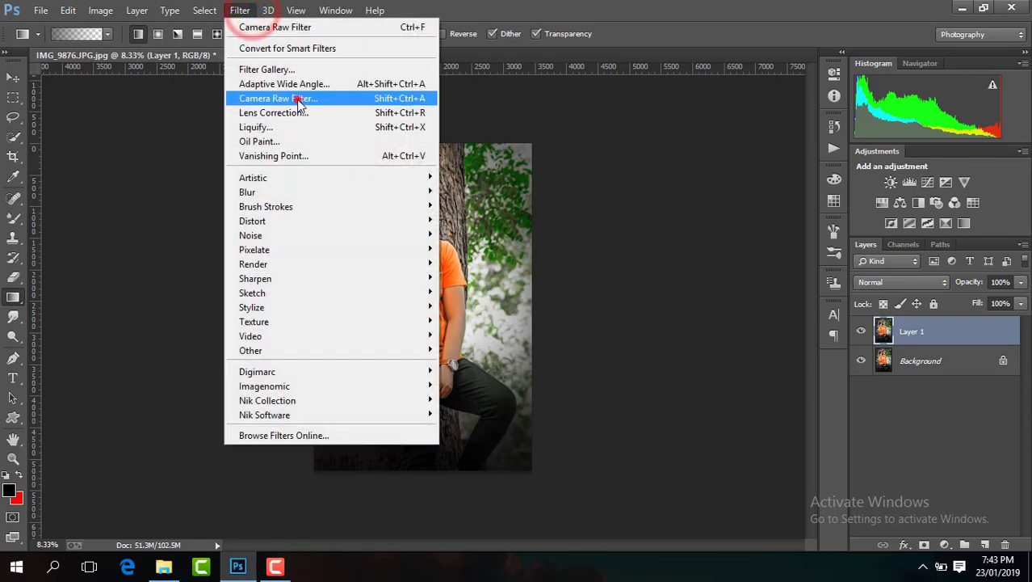
left_click(295, 103)
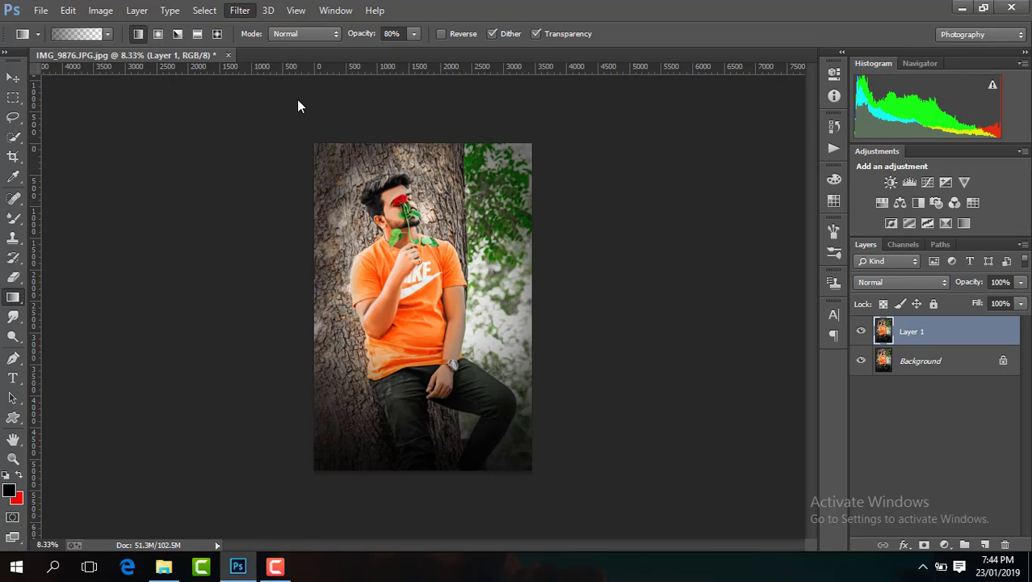
key("ctrl+shift+a")
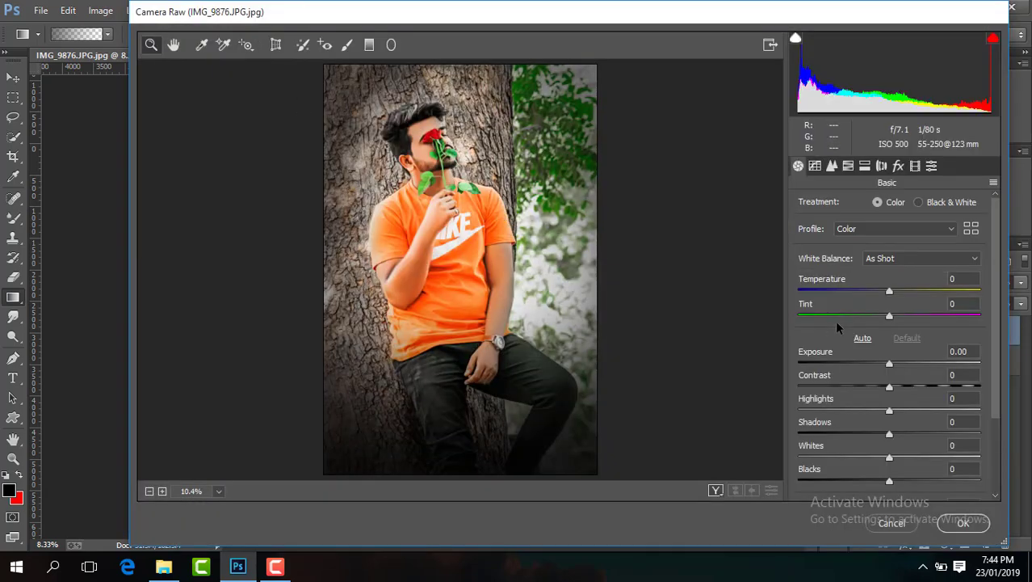
Step: Set Basic contrast +19, shadows +23, blacks -13, exposure +0.15 and temperature -17
left_click(891, 389)
left_click_drag(891, 389, 906, 388)
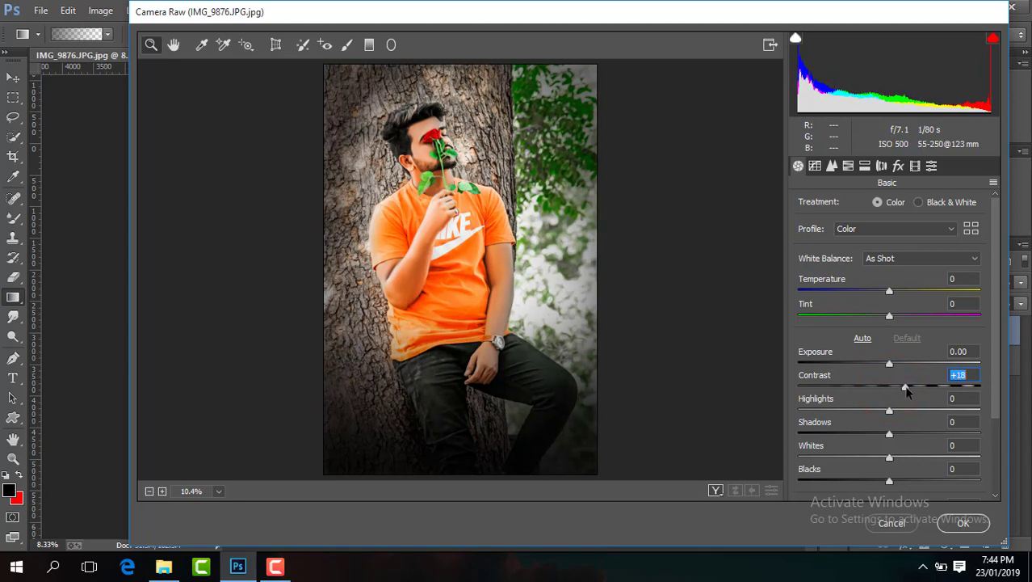
left_click_drag(891, 435, 911, 436)
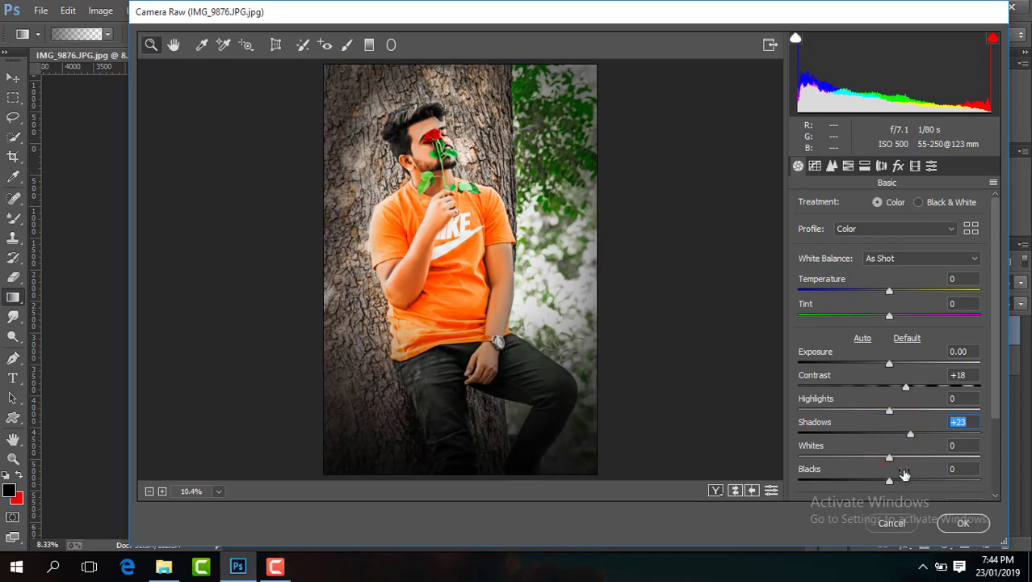
left_click_drag(889, 481, 877, 482)
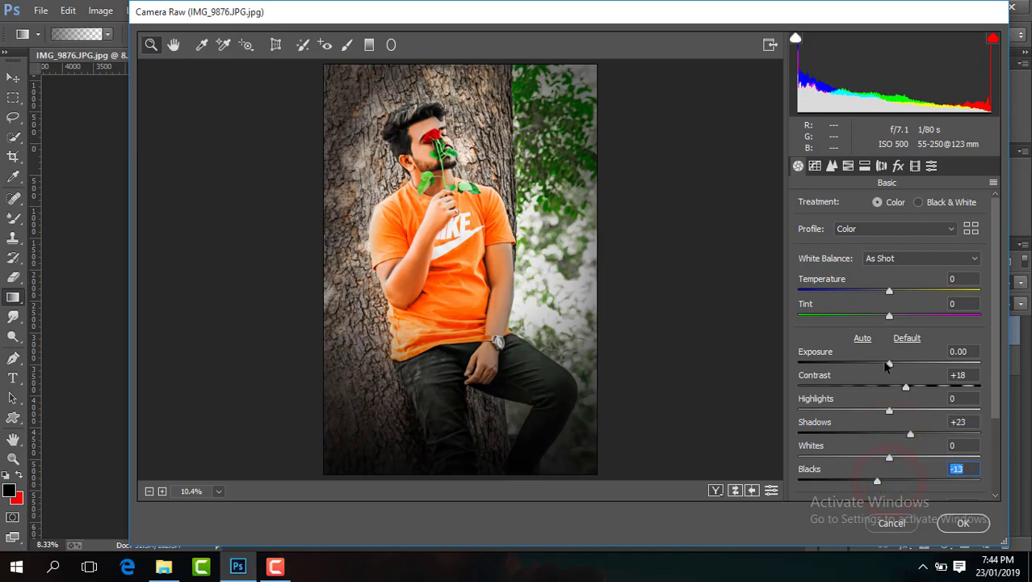
left_click_drag(890, 364, 892, 366)
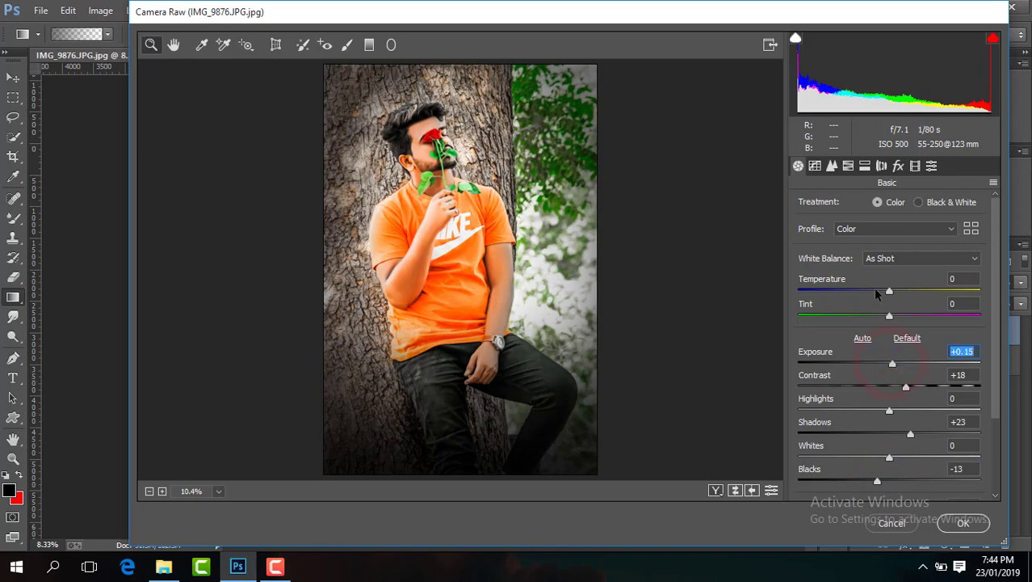
left_click_drag(888, 292, 870, 292)
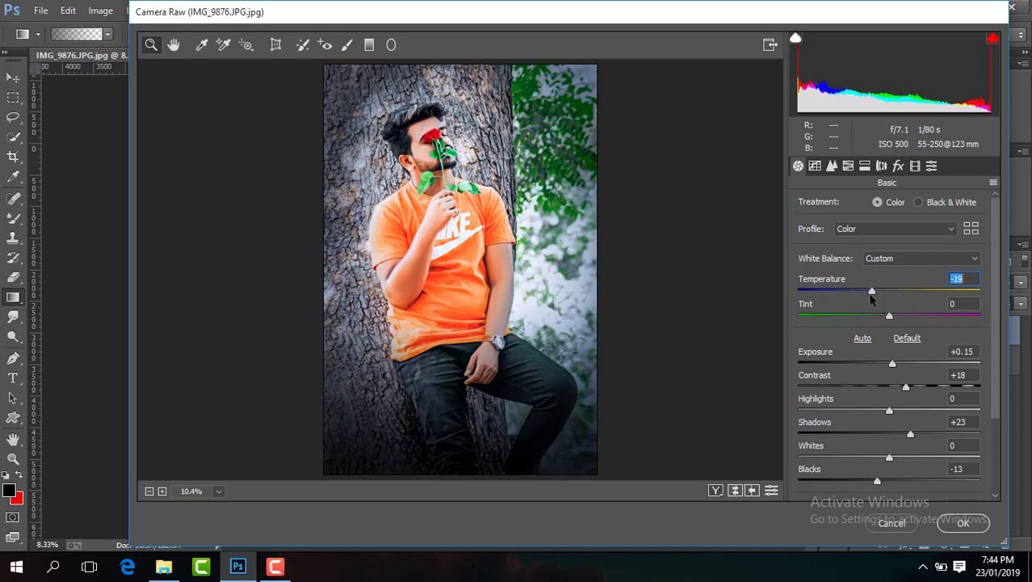
left_click_drag(871, 291, 874, 292)
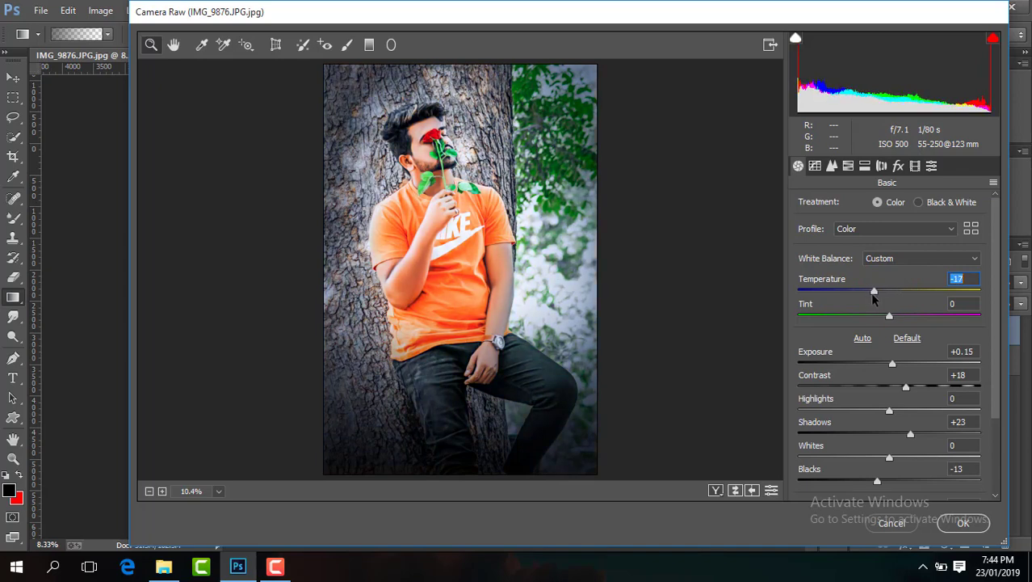
Step: Set Sharpening 43, Luminance noise 32, Green Primary saturation -31 and Blue Primary hue -34
left_click(831, 166)
left_click_drag(799, 227, 851, 236)
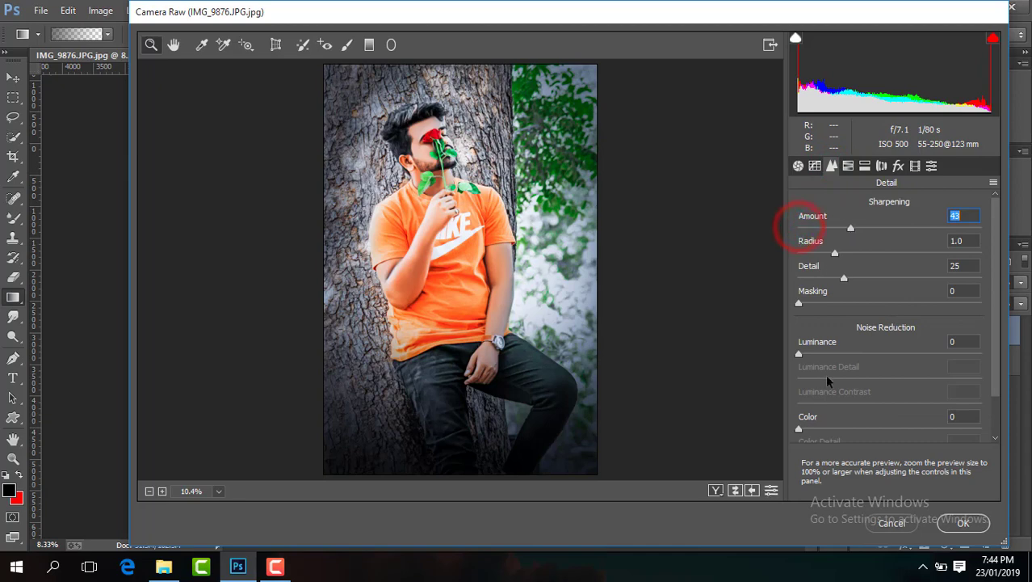
left_click_drag(799, 353, 856, 353)
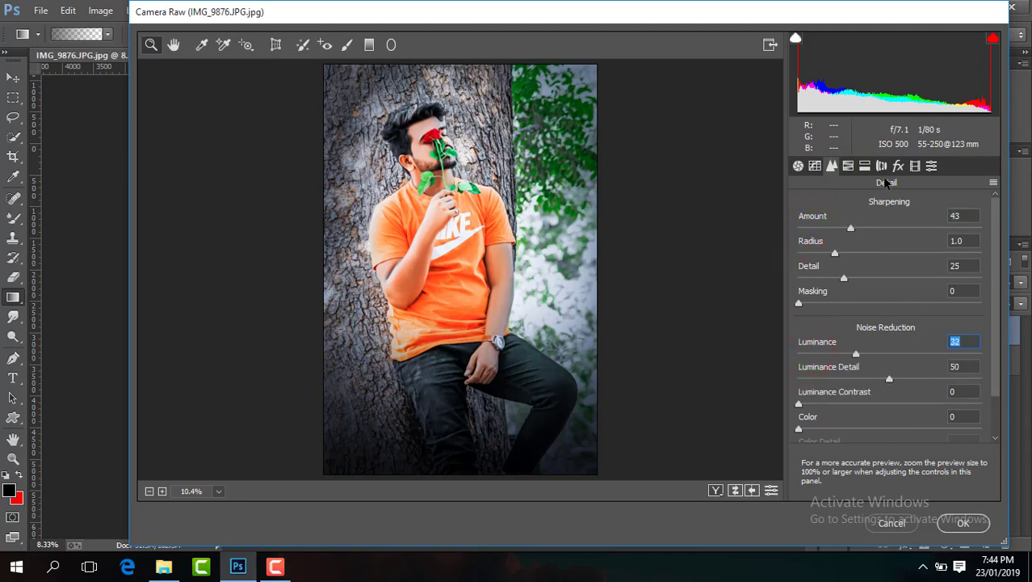
left_click(915, 166)
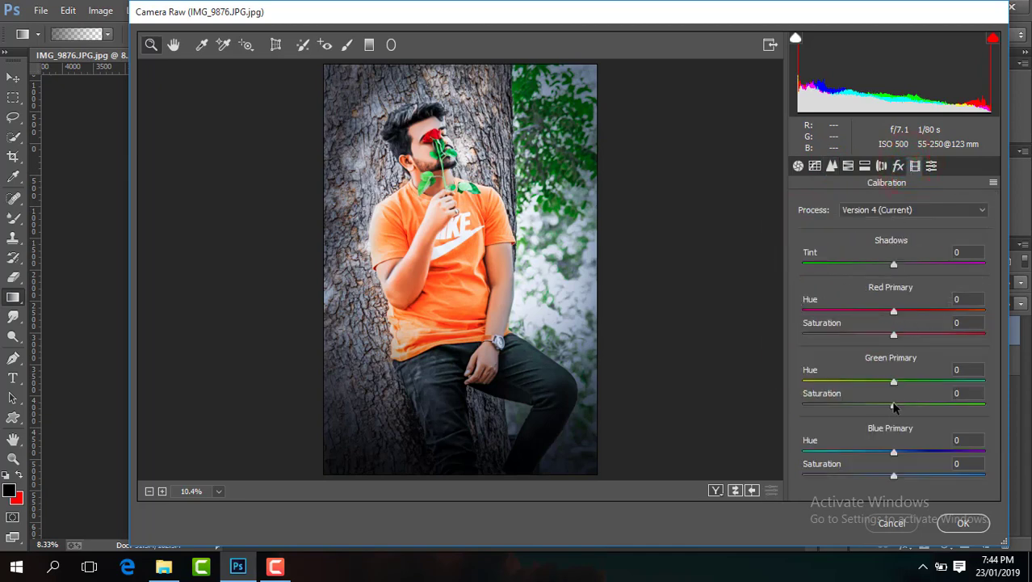
left_click_drag(894, 405, 866, 405)
left_click_drag(894, 452, 863, 451)
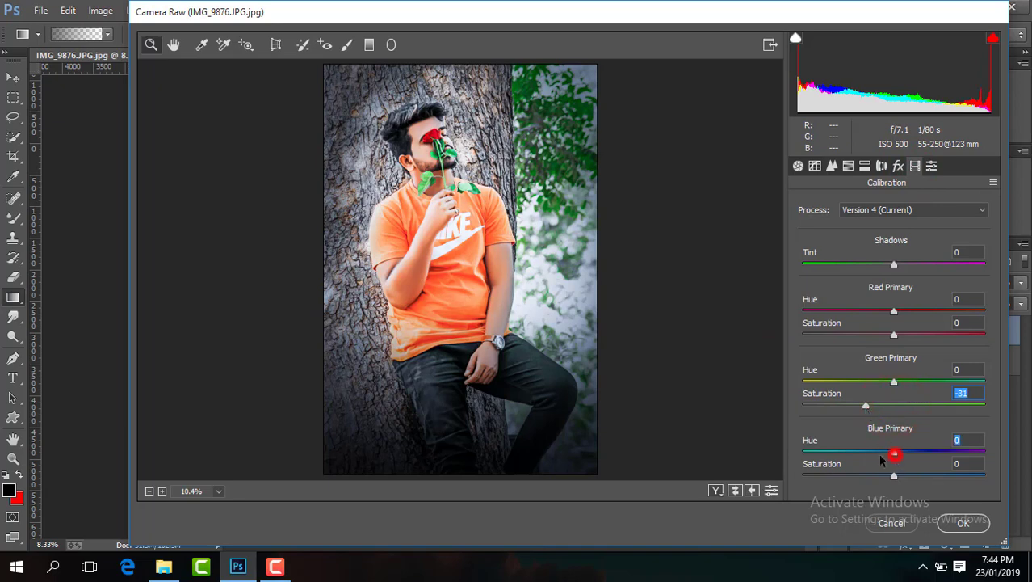
Step: Shift the HSL Blues hue toward teal and add a -23 post-crop vignette
left_click(848, 165)
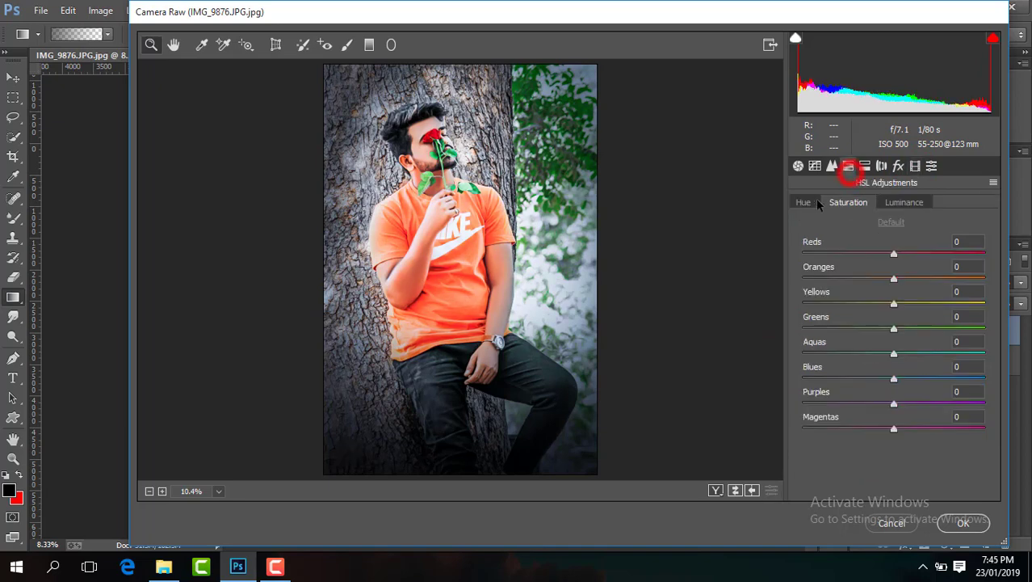
left_click(804, 202)
left_click_drag(894, 378, 862, 378)
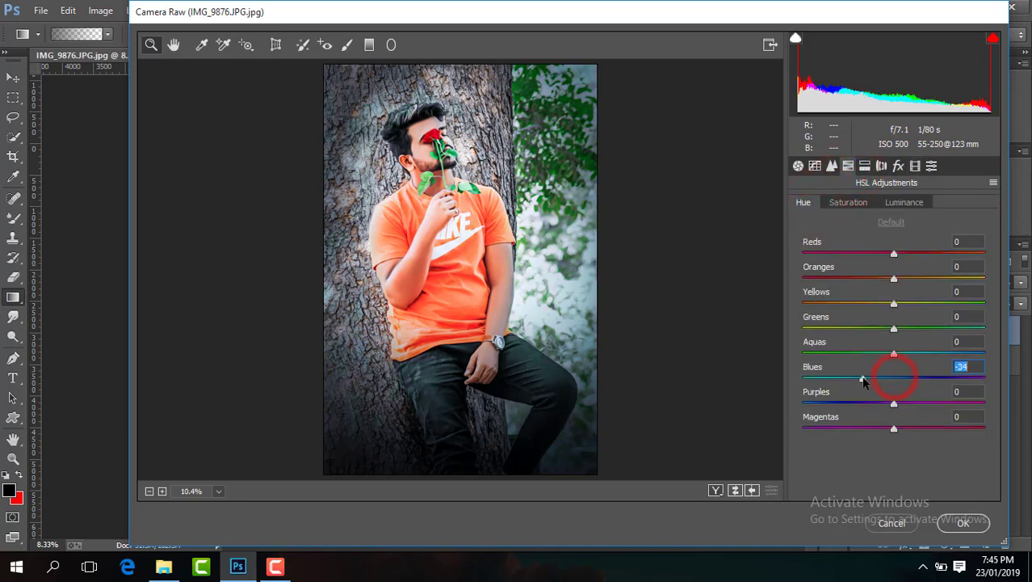
left_click(898, 165)
mouse_move(894, 364)
left_mouse_down()
mouse_move(863, 361)
mouse_move(874, 361)
left_mouse_up()
Step: Frame the man with a Radial Filter oval, cool the outside to temperature -73, and apply
left_click(391, 44)
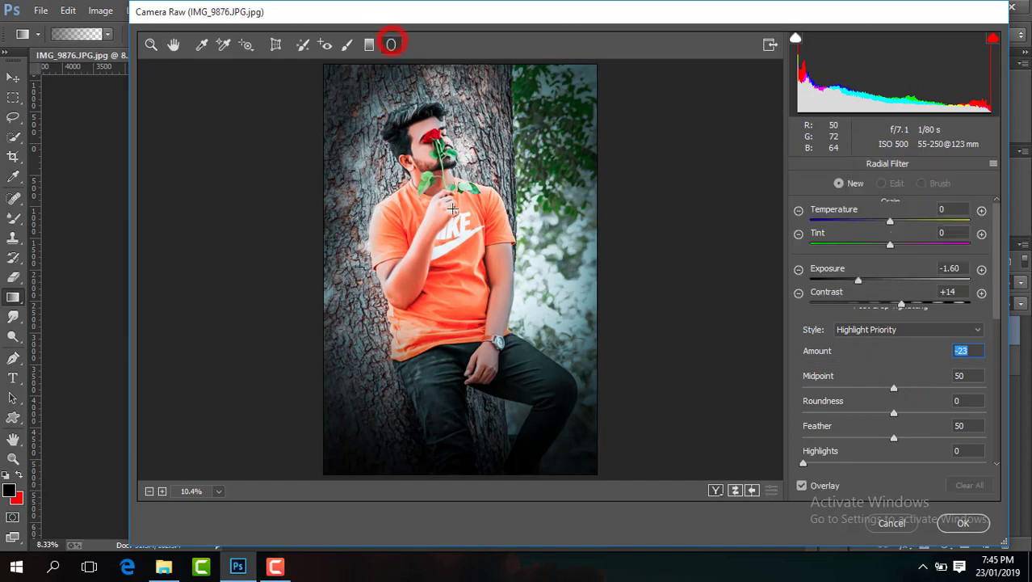
left_click_drag(452, 208, 502, 295)
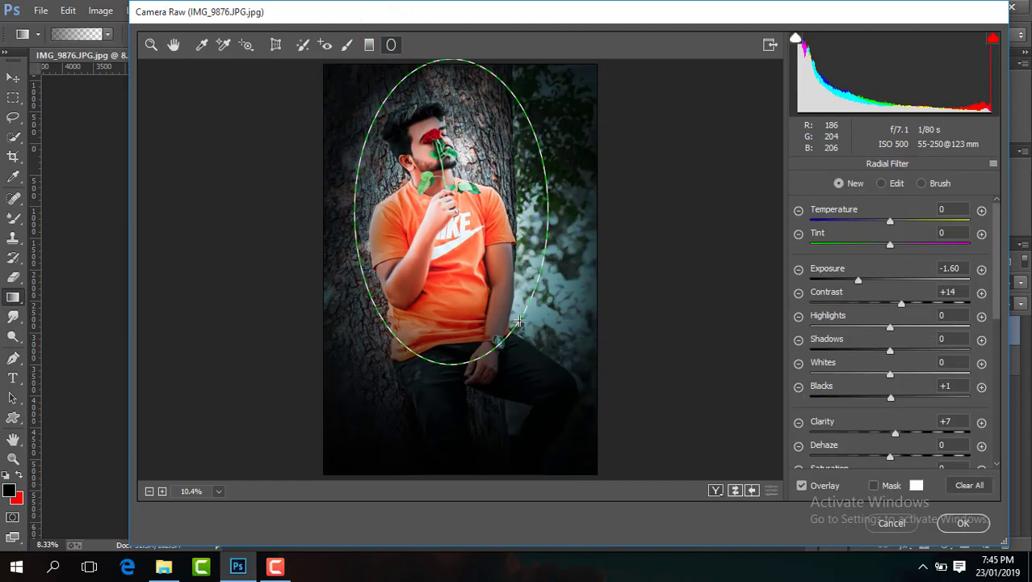
left_click_drag(502, 296, 530, 334)
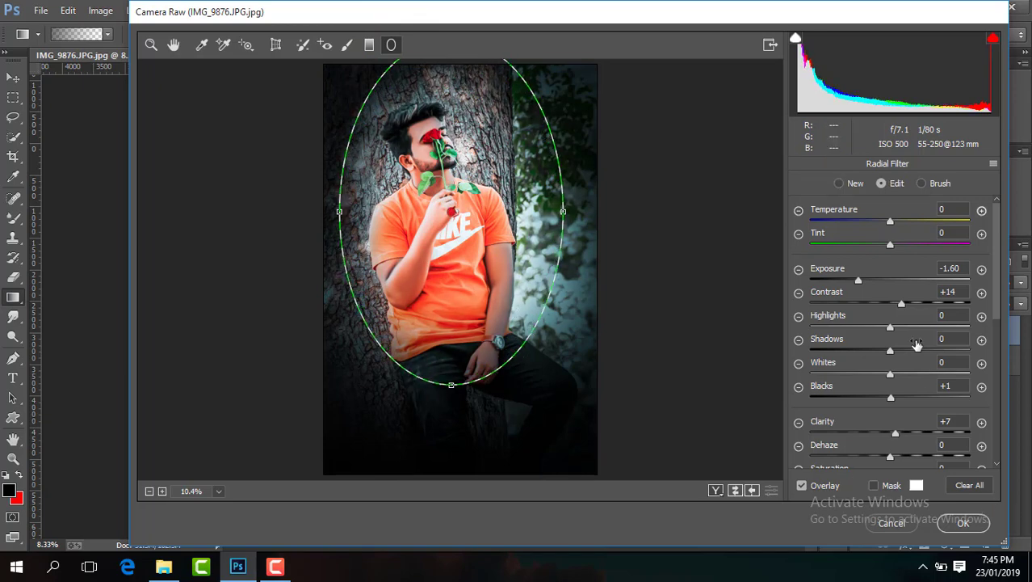
mouse_move(891, 225)
left_mouse_down()
mouse_move(811, 226)
mouse_move(832, 227)
left_mouse_up()
left_click_drag(509, 219, 501, 213)
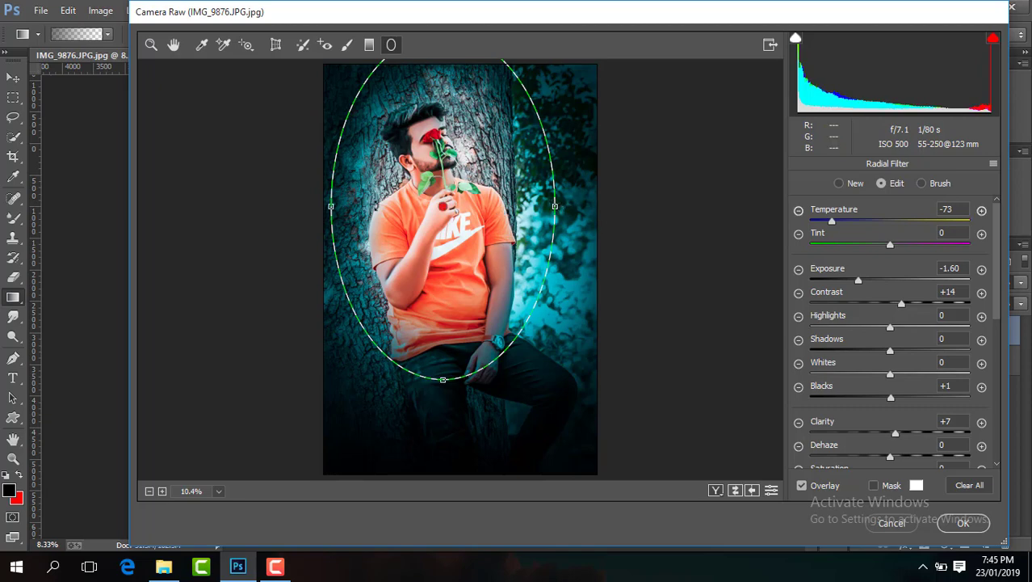
left_click_drag(555, 206, 546, 206)
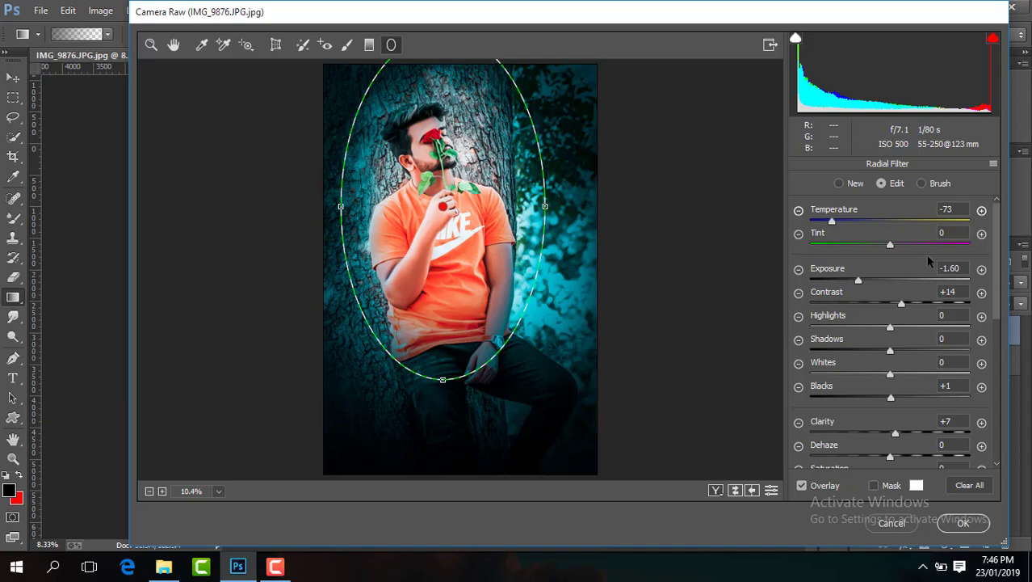
left_click(966, 523)
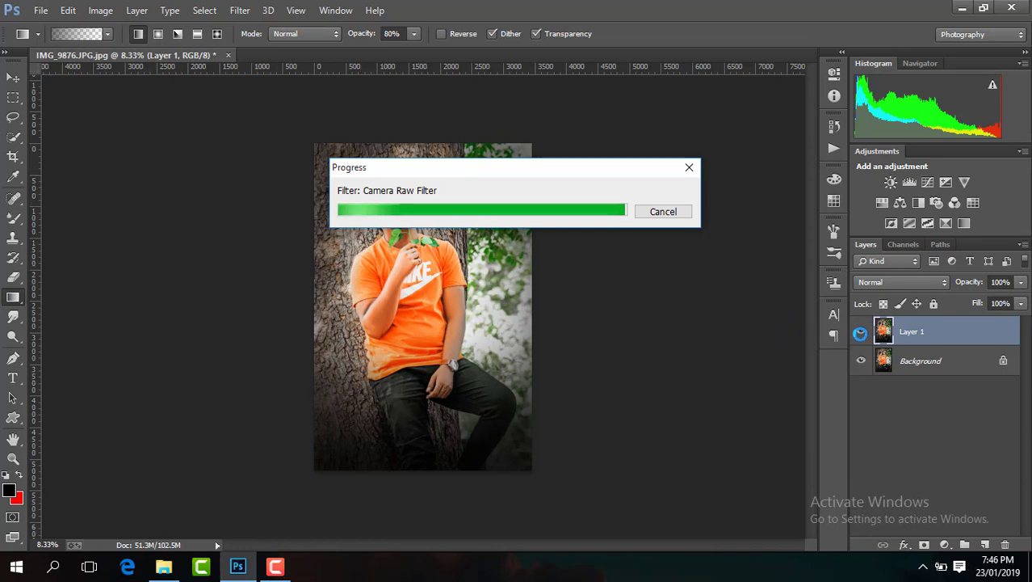
Step: Compare the teal-graded Layer 1 on and off, then merge visible layers
left_click(861, 333)
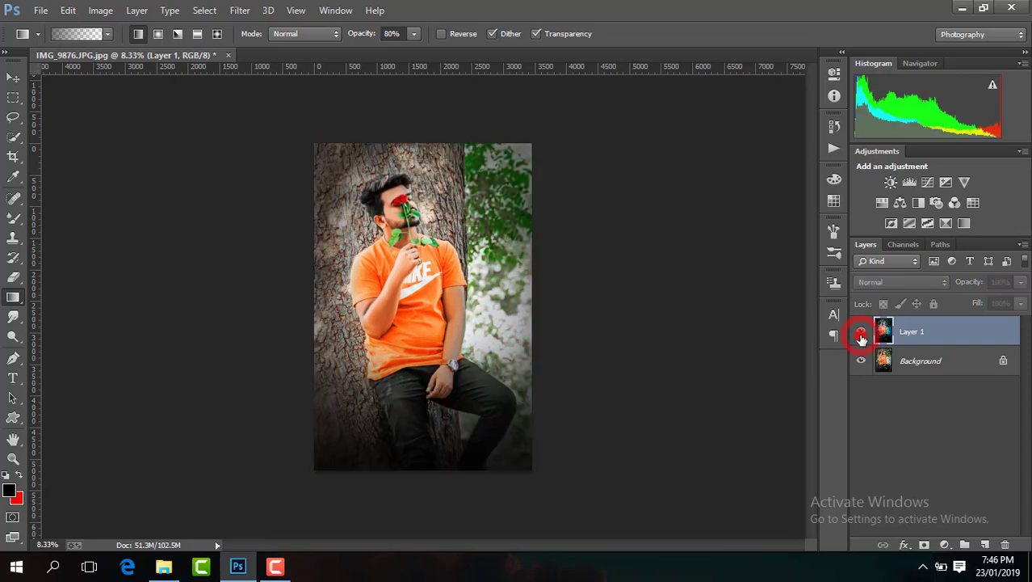
left_click(861, 333)
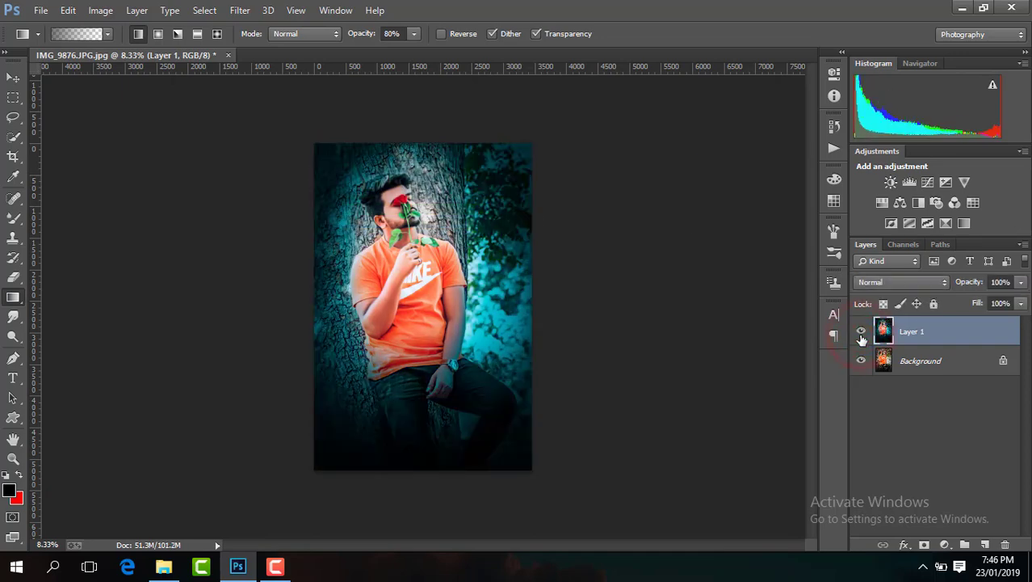
right_click(941, 330)
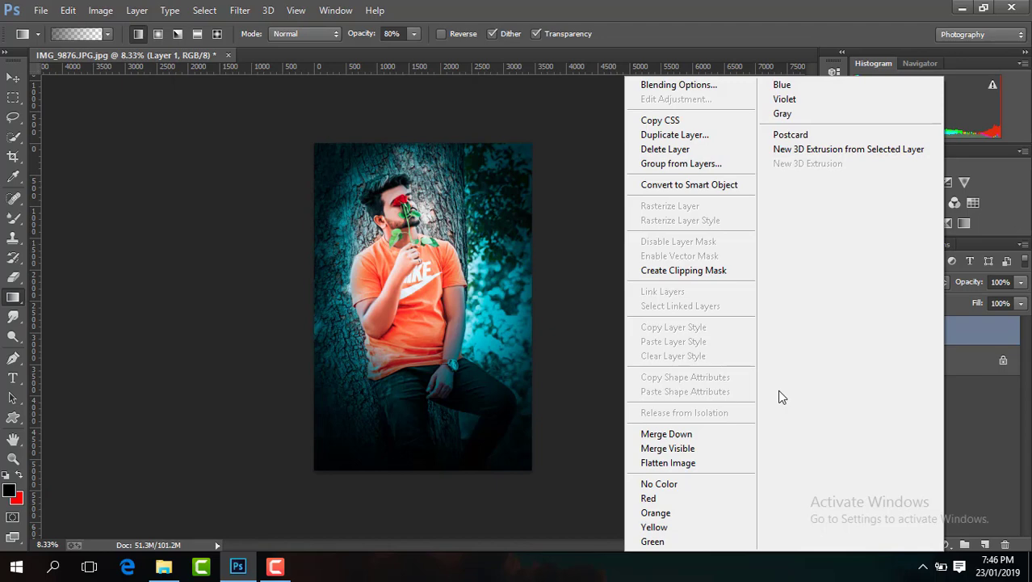
left_click(719, 448)
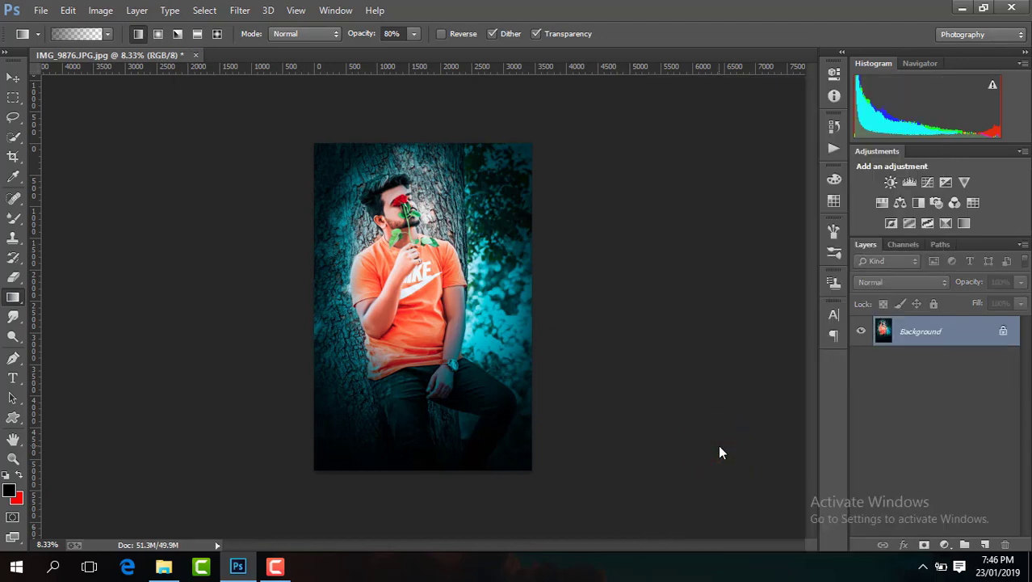
Step: Add a Color Balance with Midtones Cyan-Red -23 on a duplicate, then Merge Visible
key("ctrl+j")
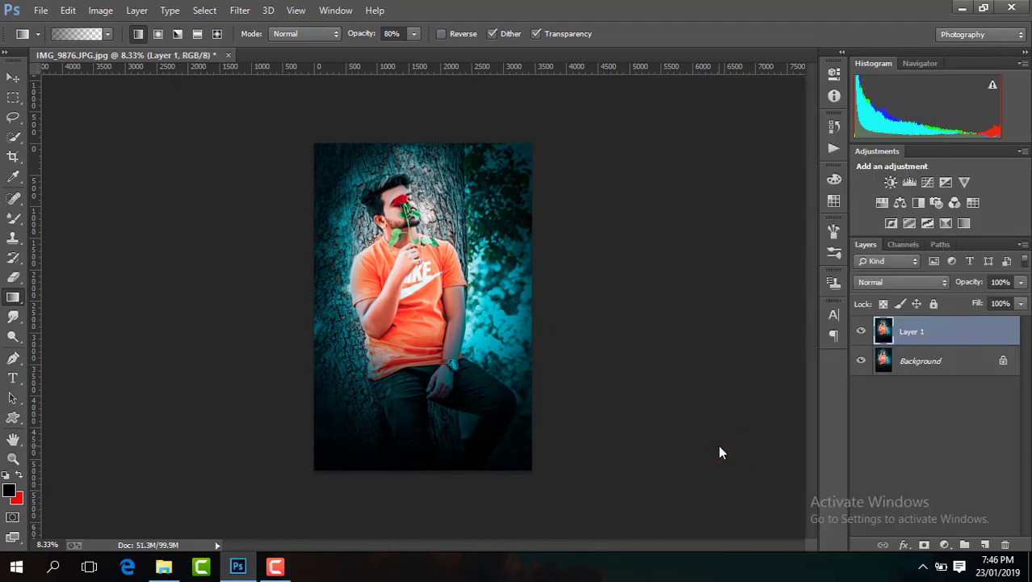
left_click(900, 202)
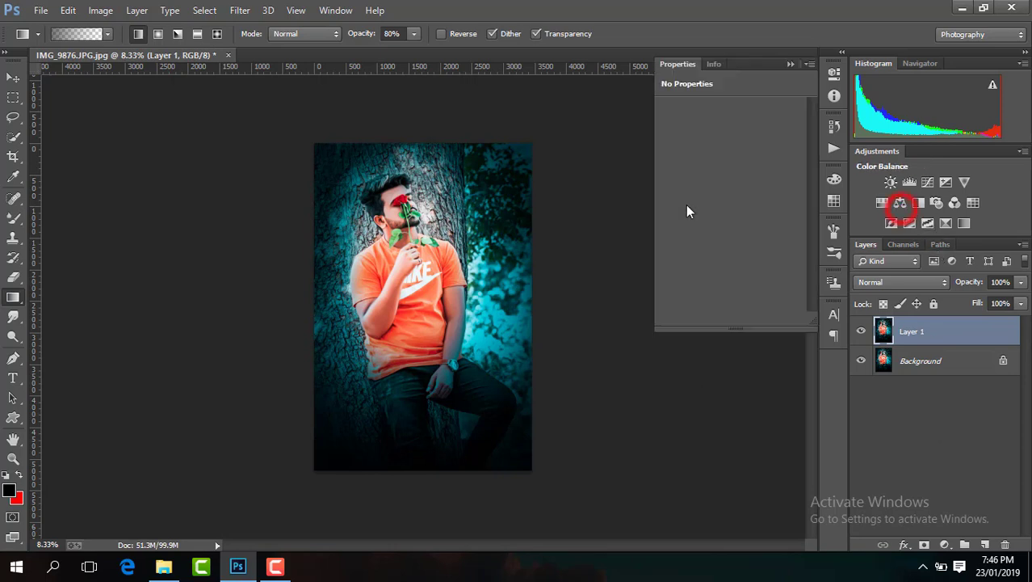
mouse_move(707, 149)
left_mouse_down()
mouse_move(660, 150)
mouse_move(699, 152)
left_mouse_up()
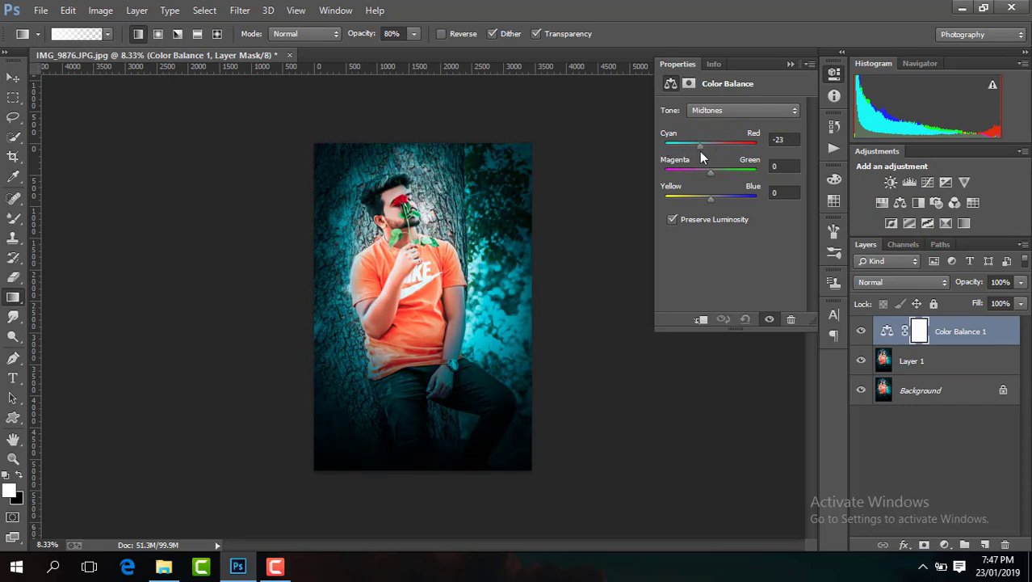
left_click(790, 65)
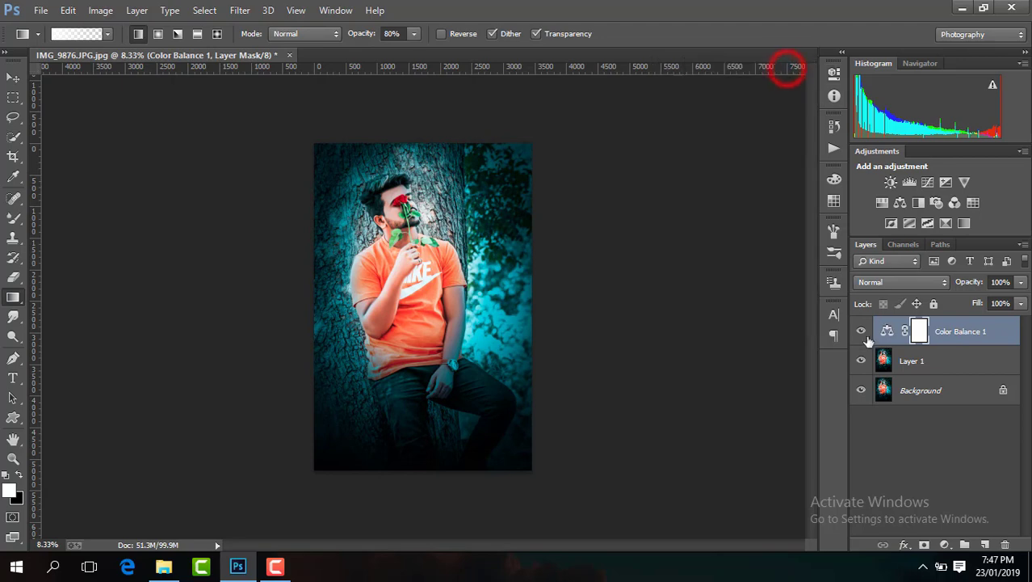
right_click(970, 331)
left_click(755, 451)
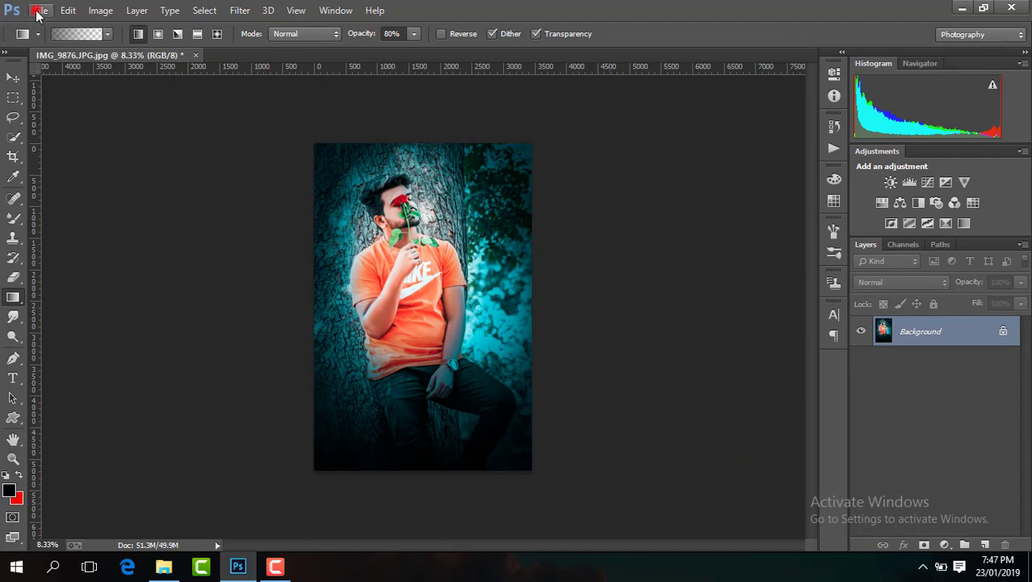
Step: Place Embedded a flame image from folder a as Layer 1 over the man's head
left_click(38, 11)
left_click(134, 232)
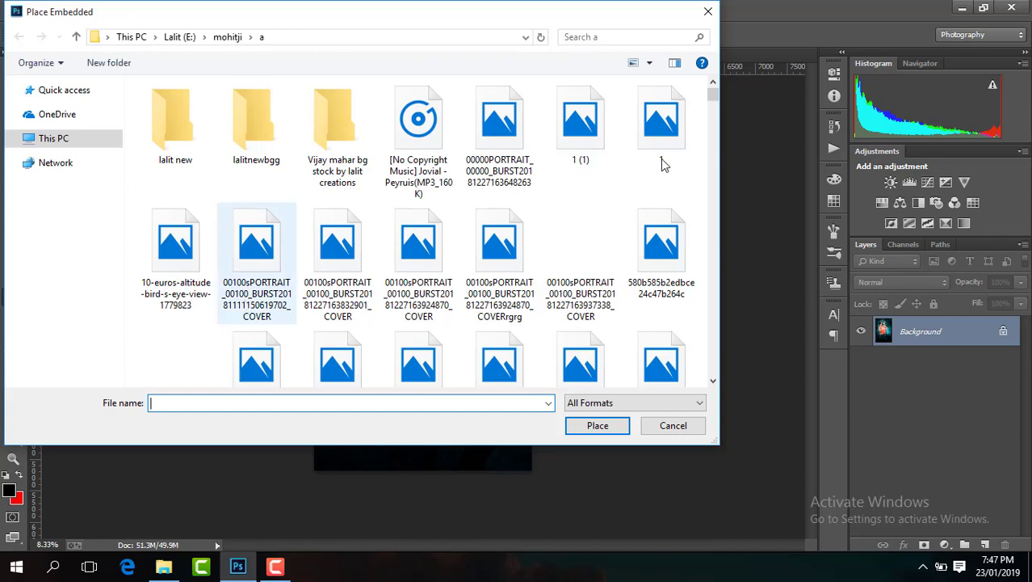
left_click(713, 95)
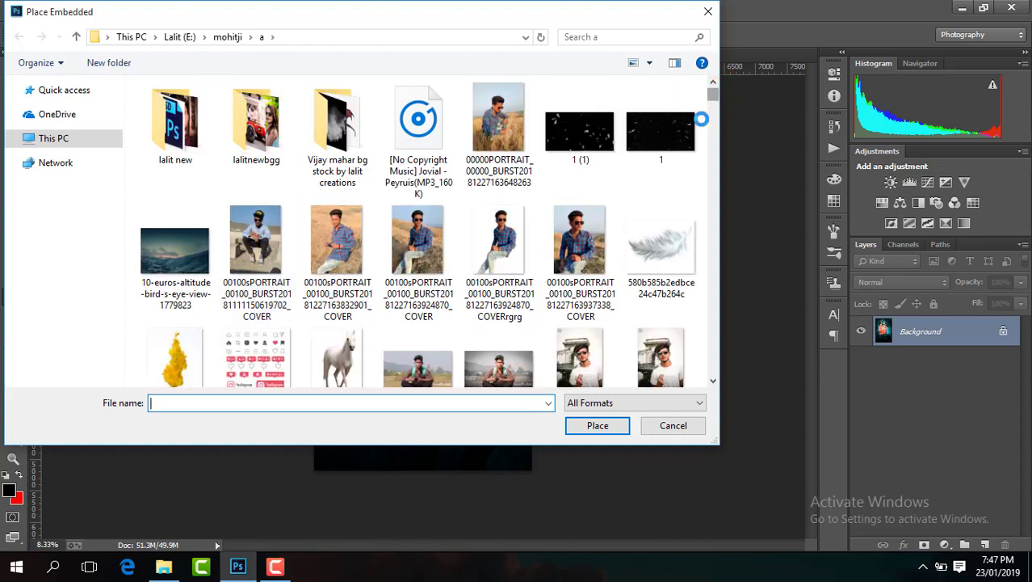
left_click_drag(701, 119, 714, 105)
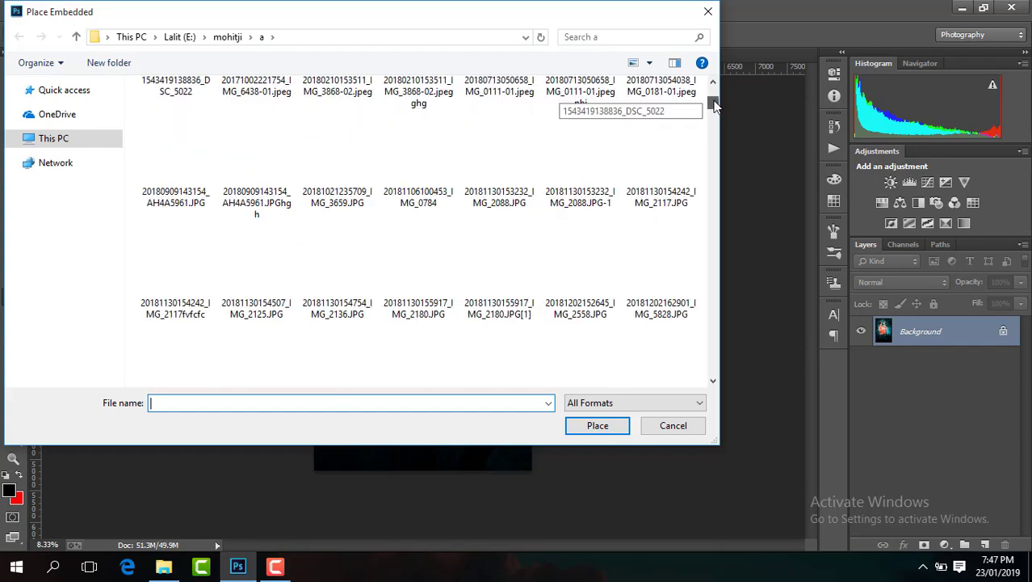
left_click(714, 103)
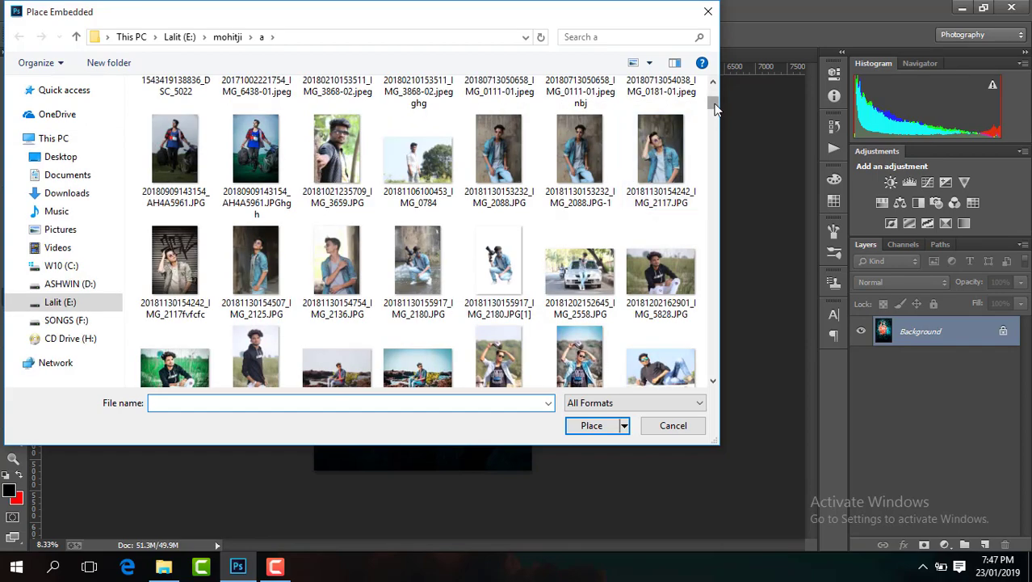
left_click_drag(714, 105, 717, 213)
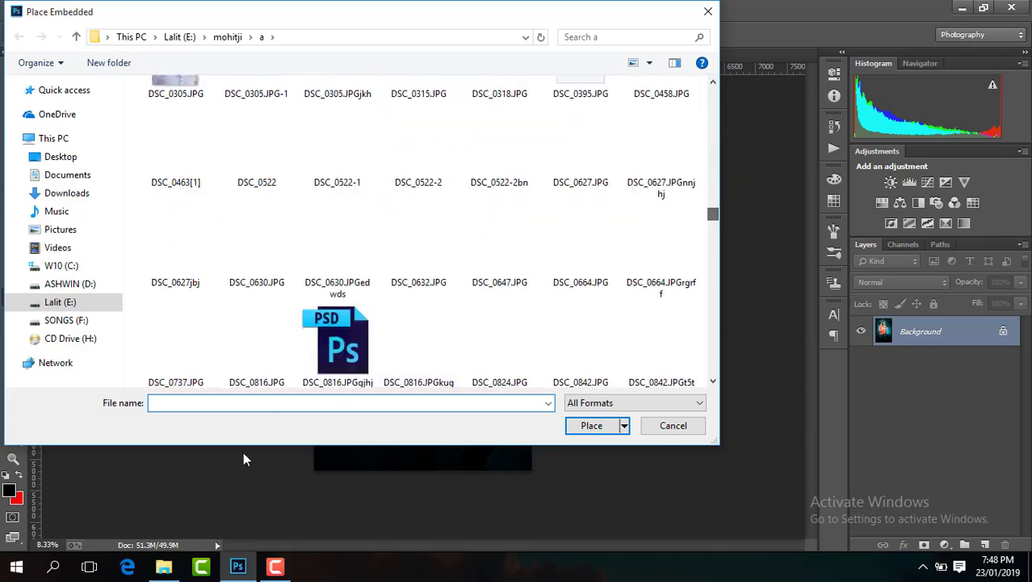
left_click(276, 567)
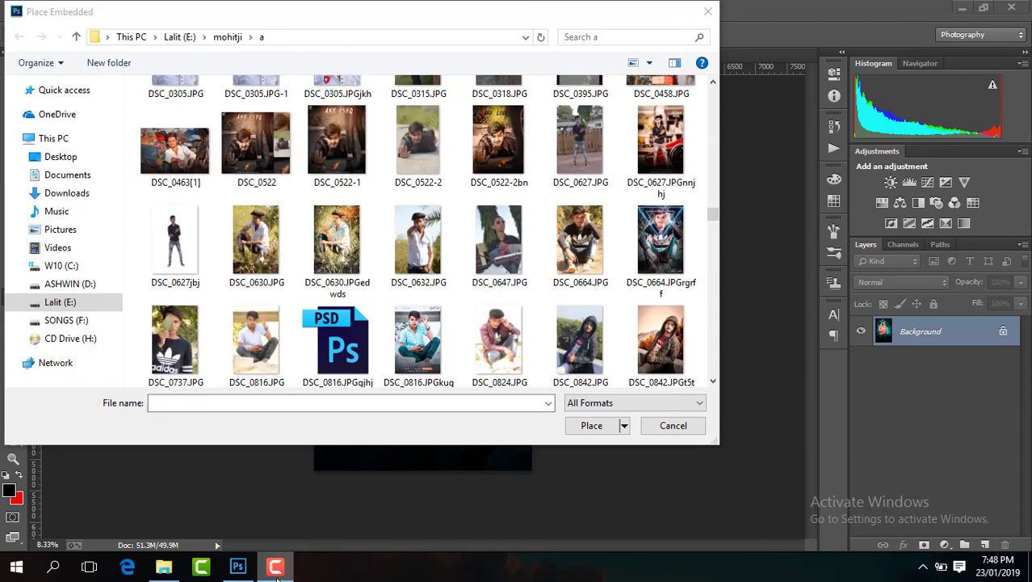
left_click(277, 576)
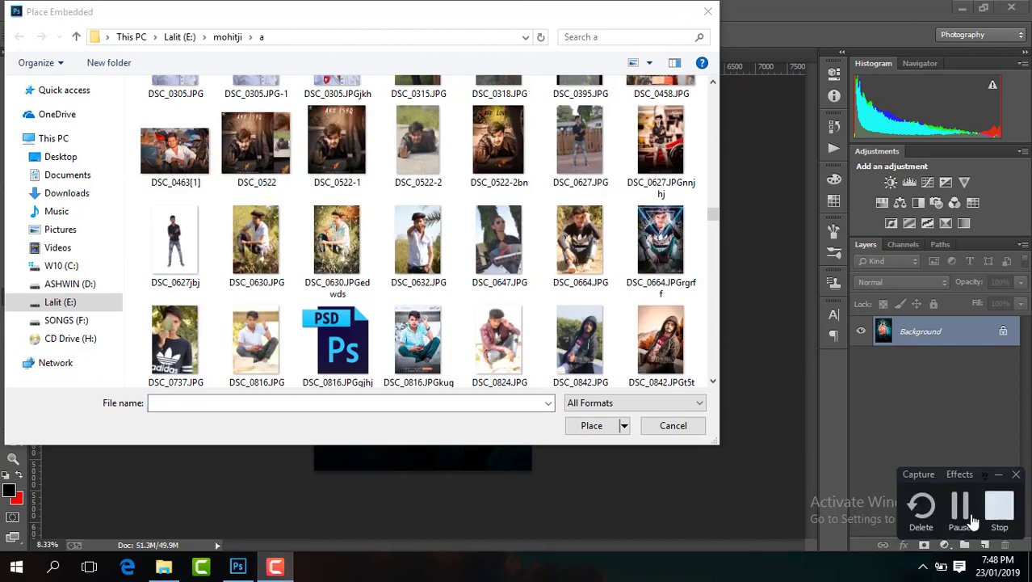
left_click(958, 522)
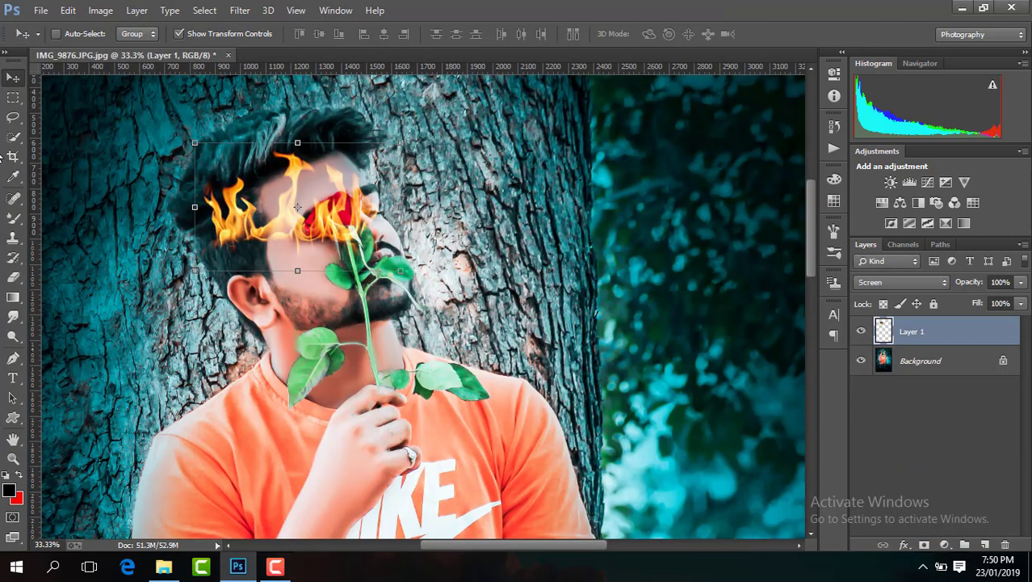
Step: Erase the flames above the left ear and by the hair and temple, keeping fire over the eyes
left_click(13, 276)
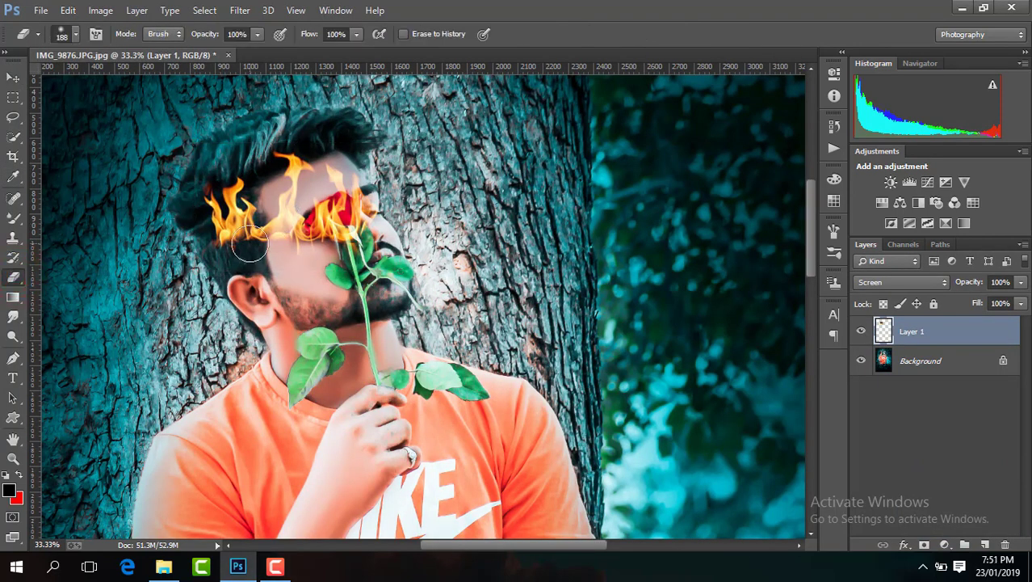
mouse_move(216, 242)
left_mouse_down()
mouse_move(247, 227)
mouse_move(257, 234)
left_mouse_up()
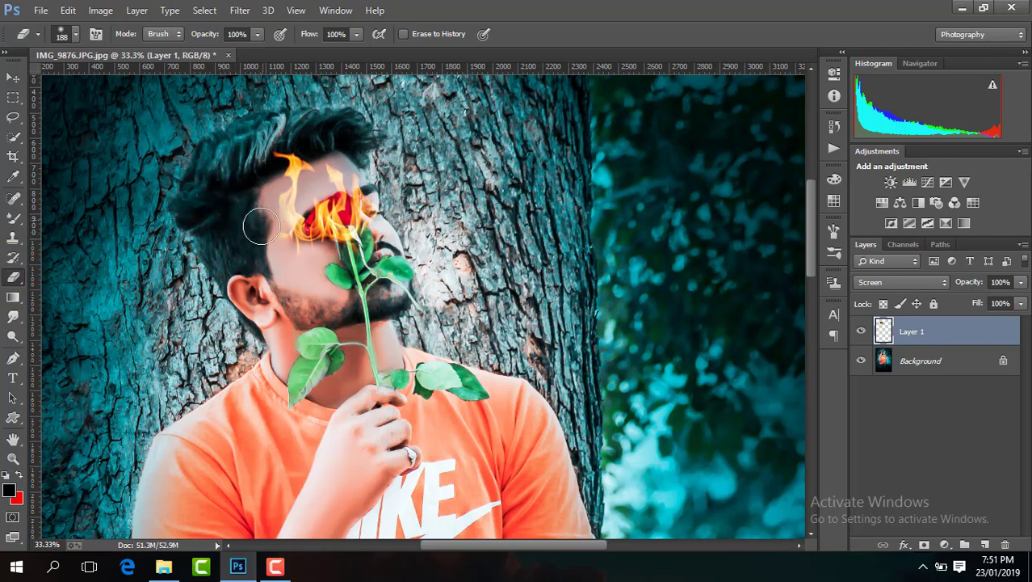
left_click_drag(275, 192, 295, 172)
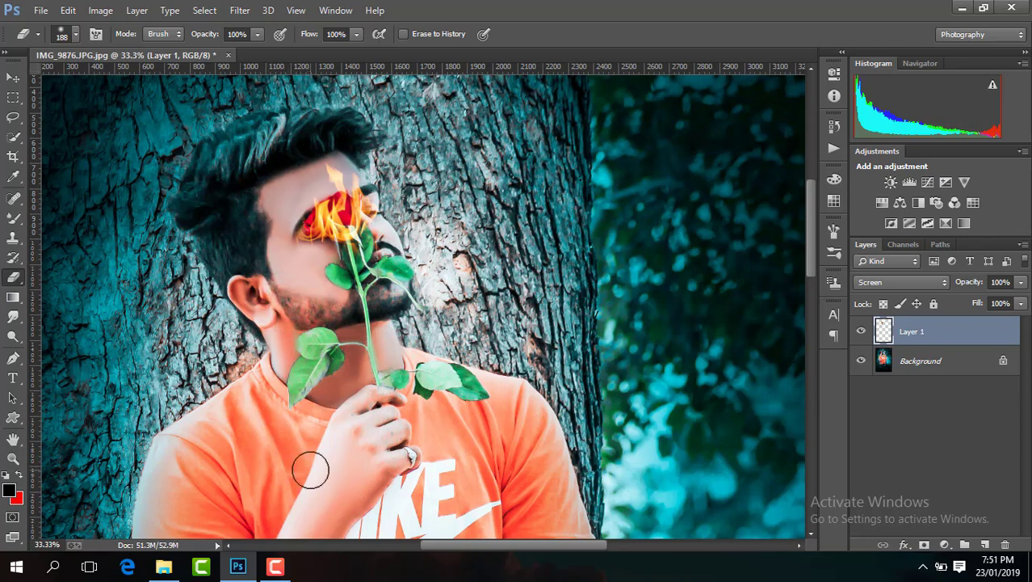
key("ctrl+minus")
key("ctrl+minus")
key("ctrl+minus")
key("ctrl+minus")
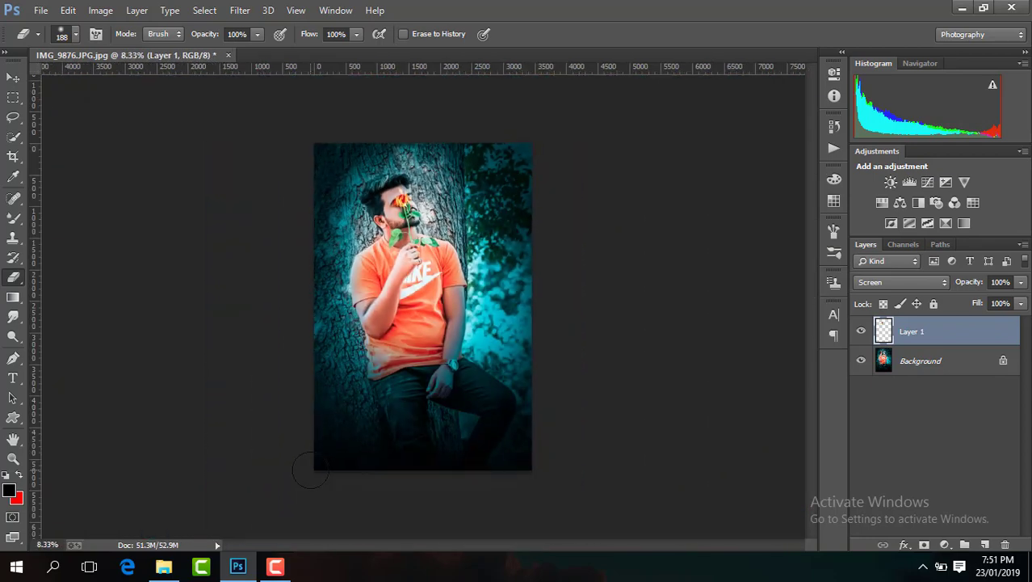
Step: Place images (4) as an embedded layer in Screen blend mode and enlarge it
left_click(40, 10)
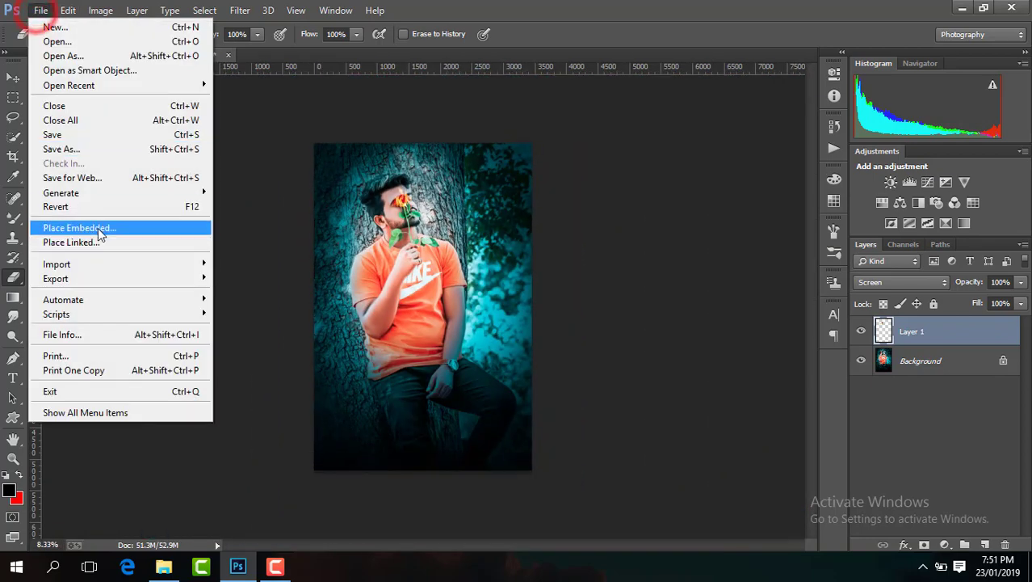
left_click(97, 228)
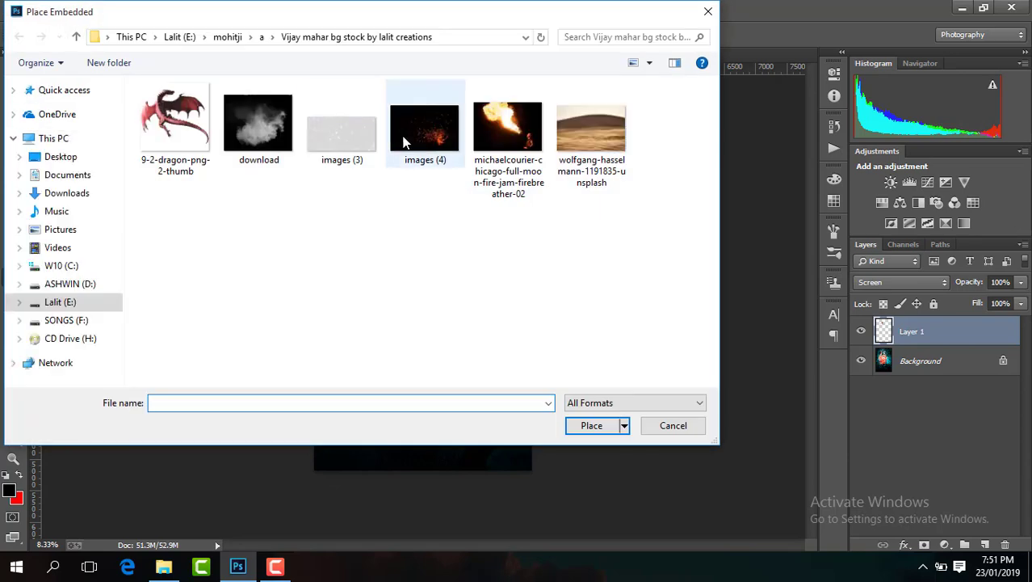
double_click(458, 143)
left_click(878, 282)
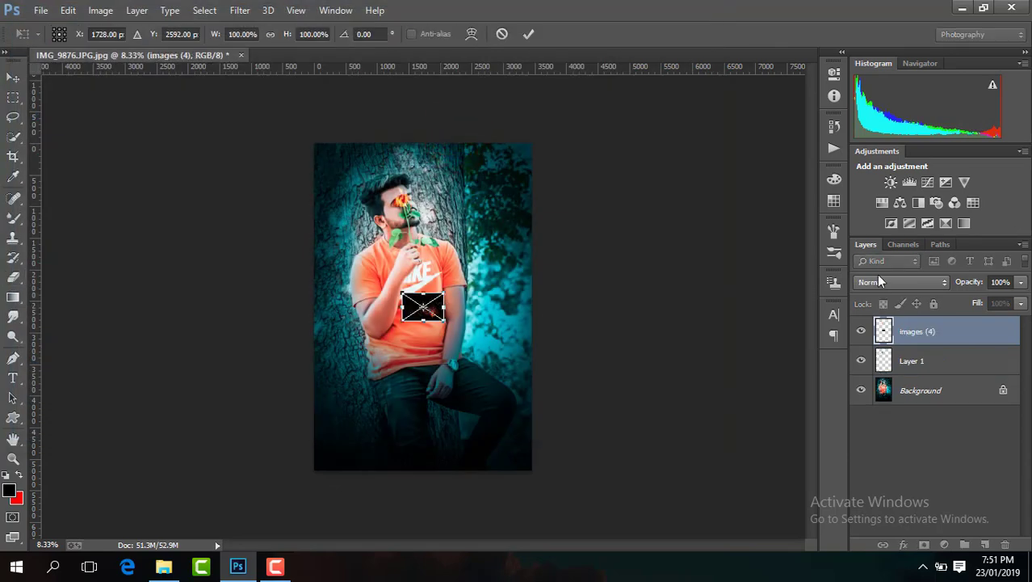
left_click(869, 128)
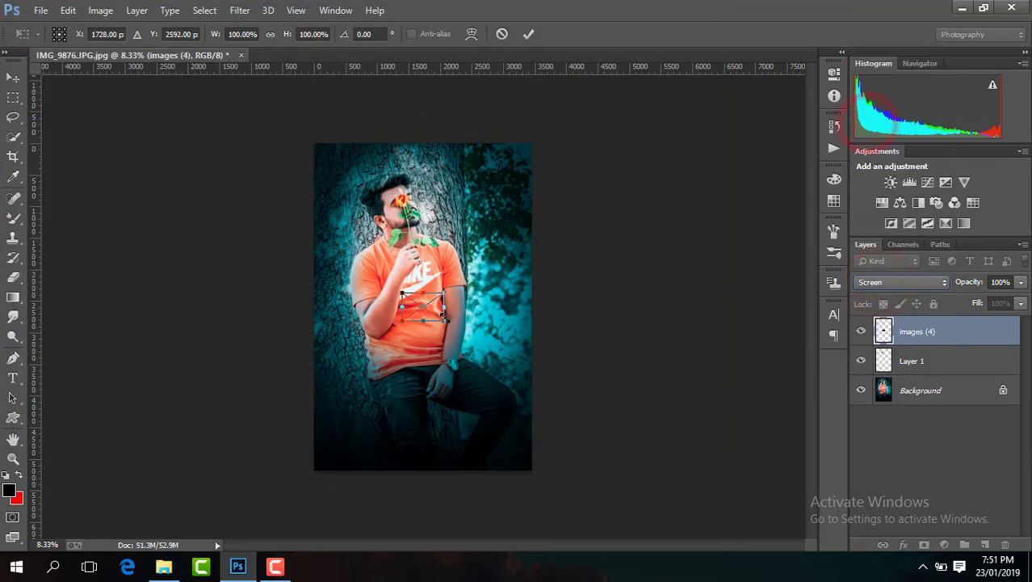
left_click_drag(443, 320, 478, 342)
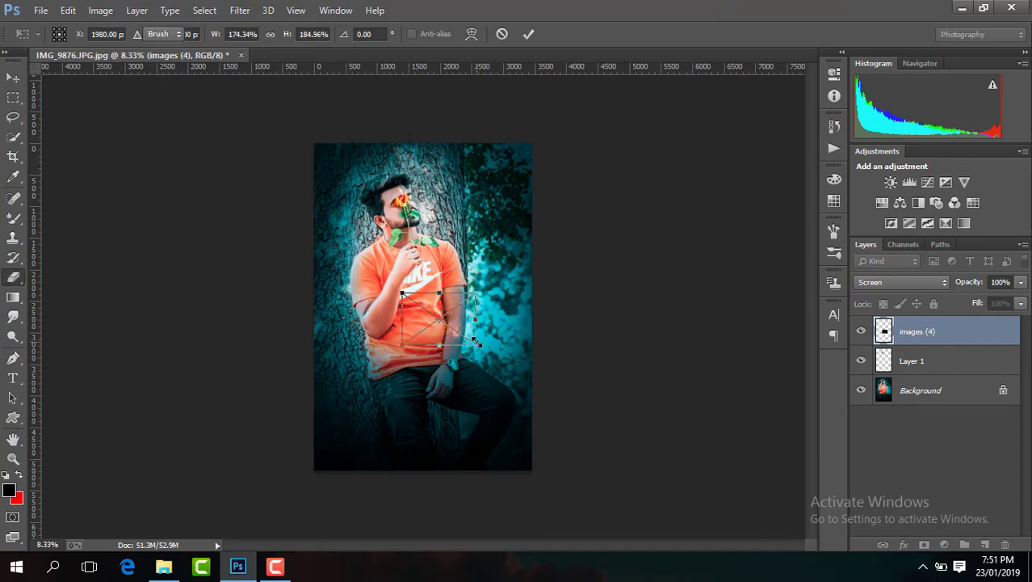
key("Return")
Step: Move the sparks layer up to the head and scale it larger toward the upper left
key("ctrl+plus")
key("ctrl+plus")
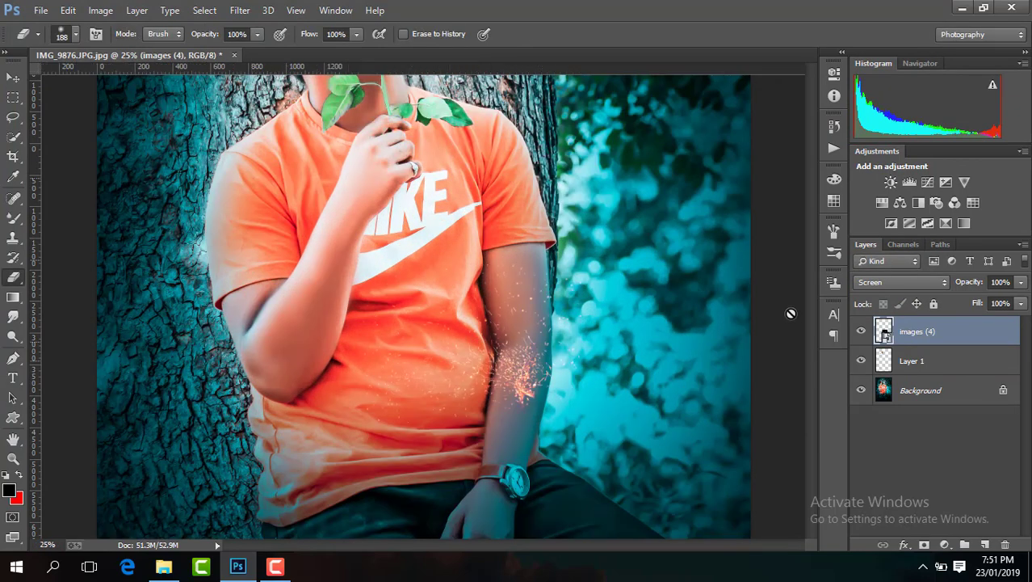
left_click_drag(810, 327, 805, 284)
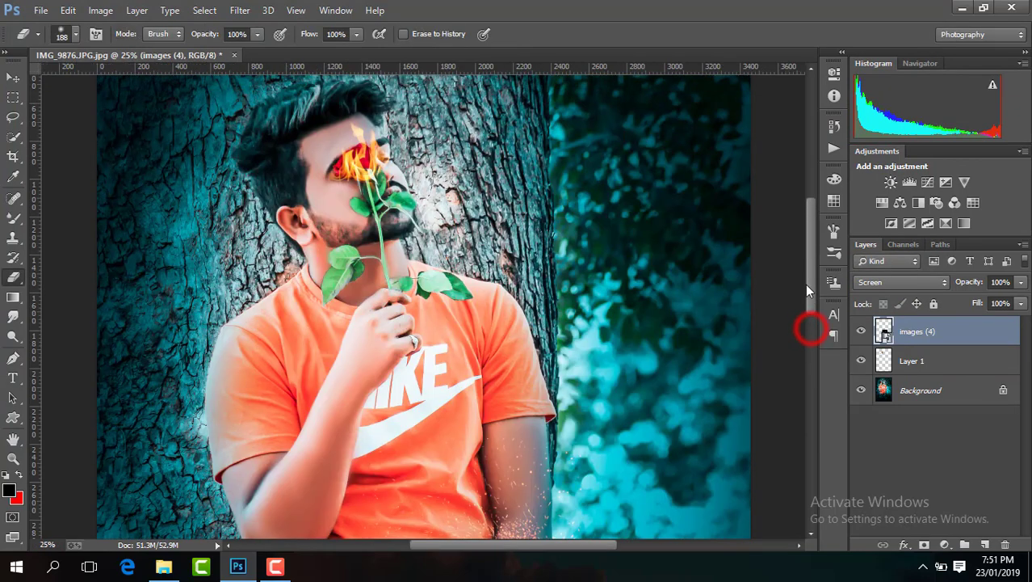
left_click(14, 79)
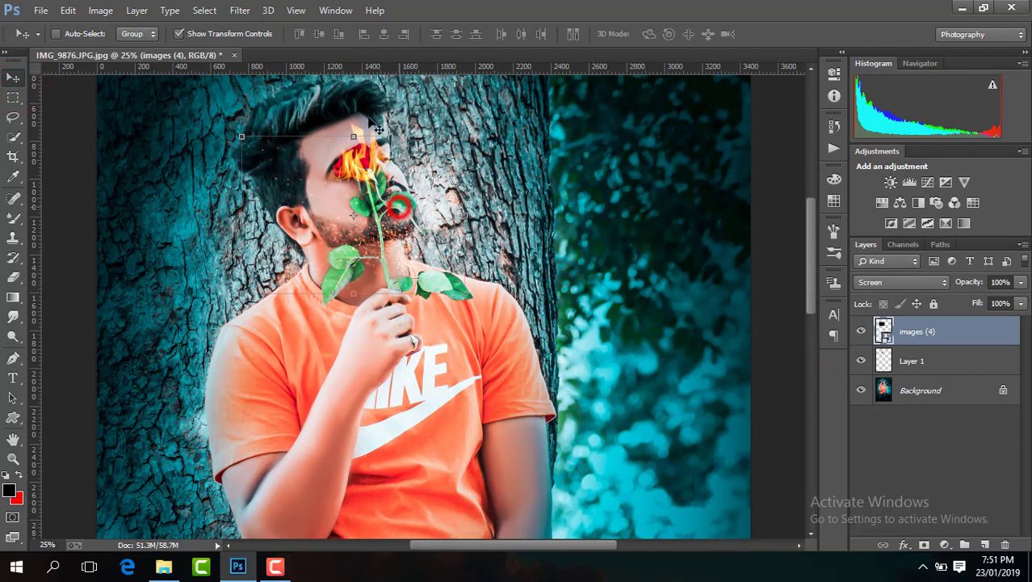
left_click_drag(497, 471, 354, 157)
key("ctrl+t")
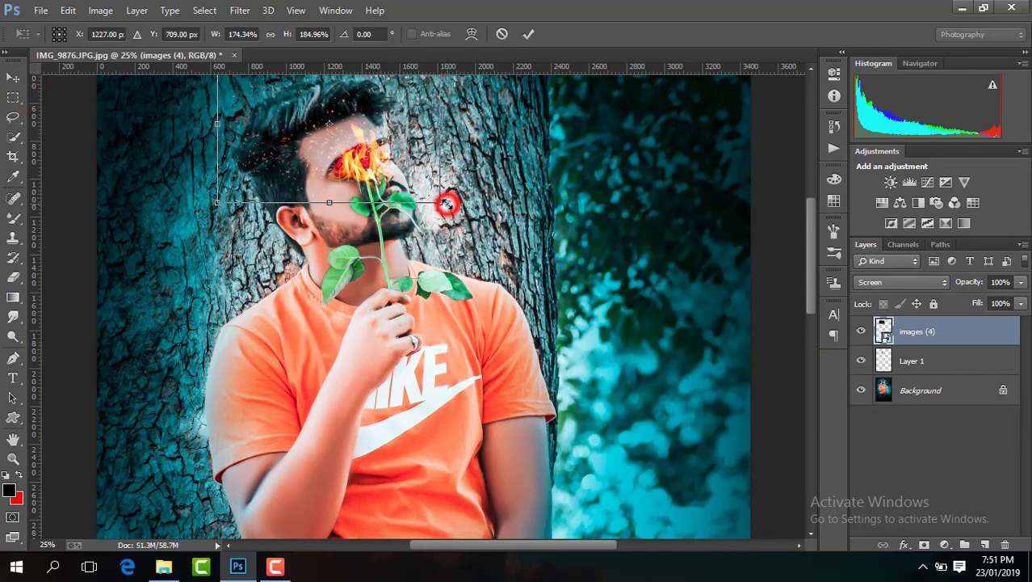
left_click_drag(443, 202, 414, 185)
left_click_drag(245, 124, 217, 114)
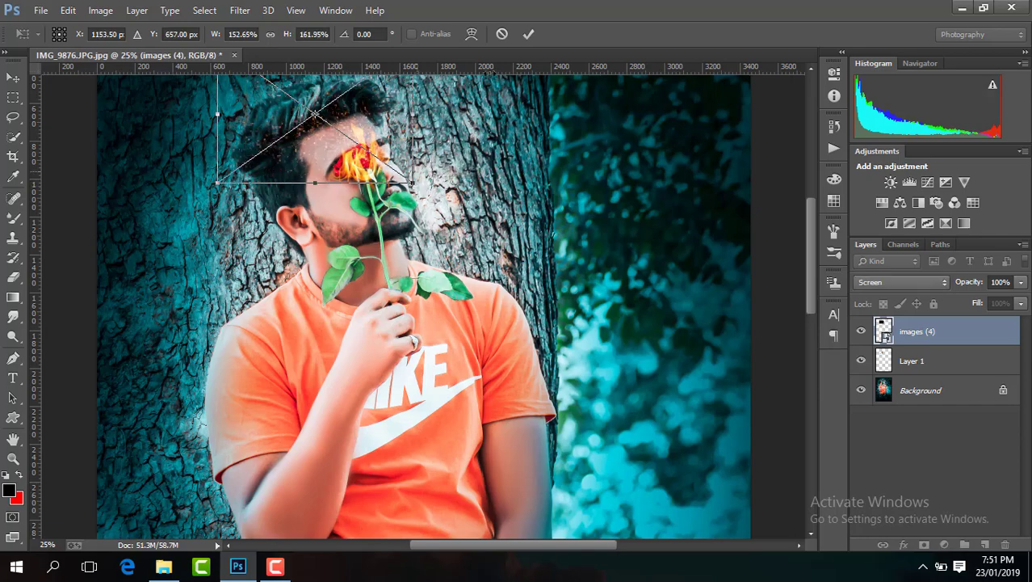
left_click(528, 35)
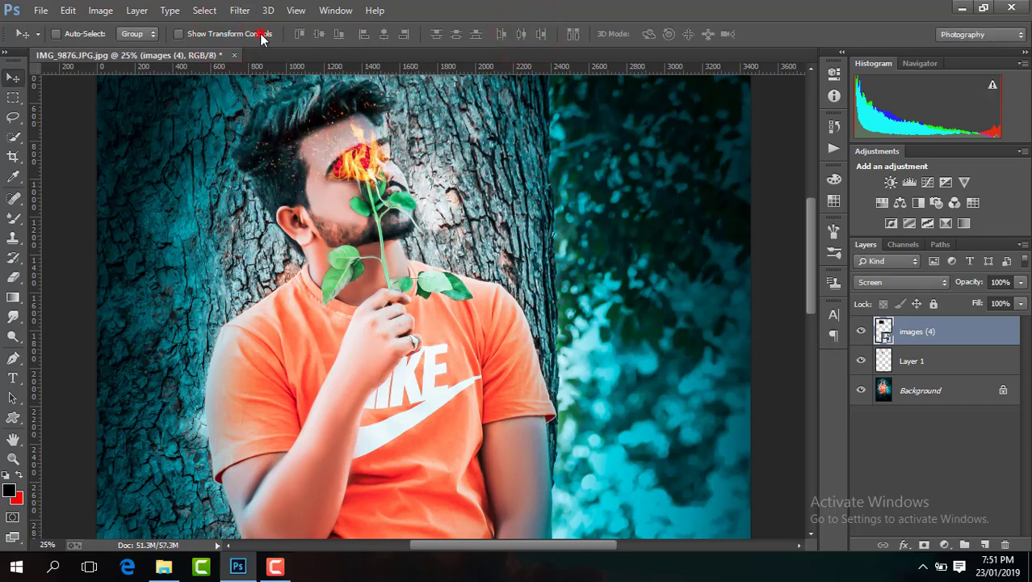
Step: Shrink the sparks to about 78% and shift them over the face
left_click(261, 35)
left_click_drag(428, 202, 380, 166)
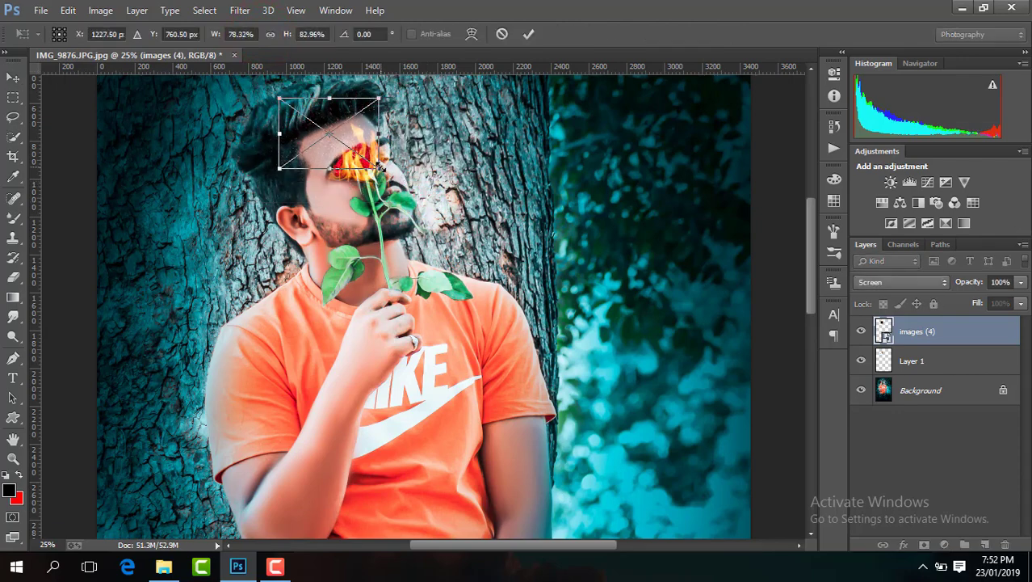
left_click(526, 34)
left_click(231, 35)
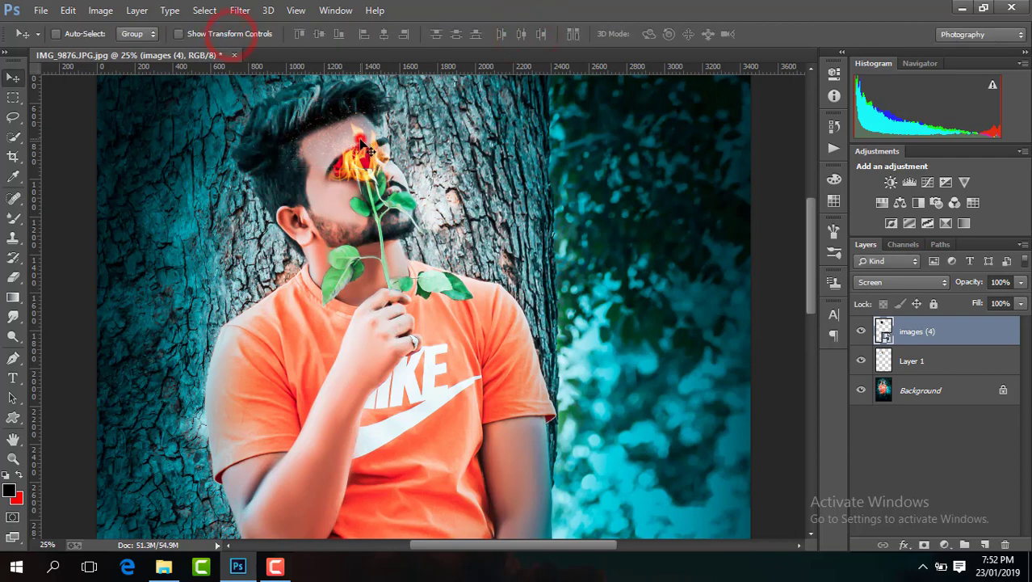
left_click_drag(366, 150, 381, 165)
key("ctrl+minus")
key("ctrl+minus")
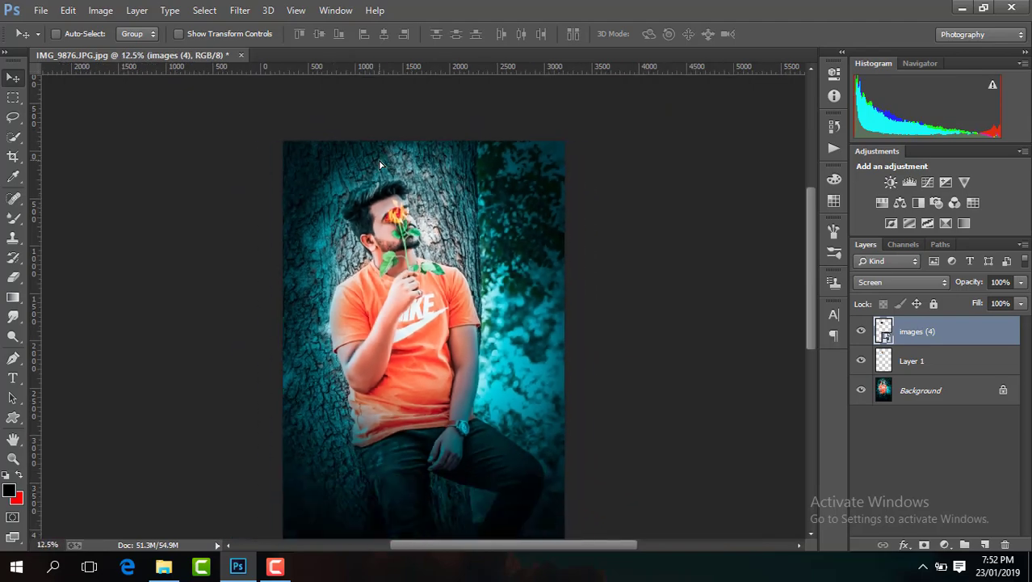
key("ctrl+minus")
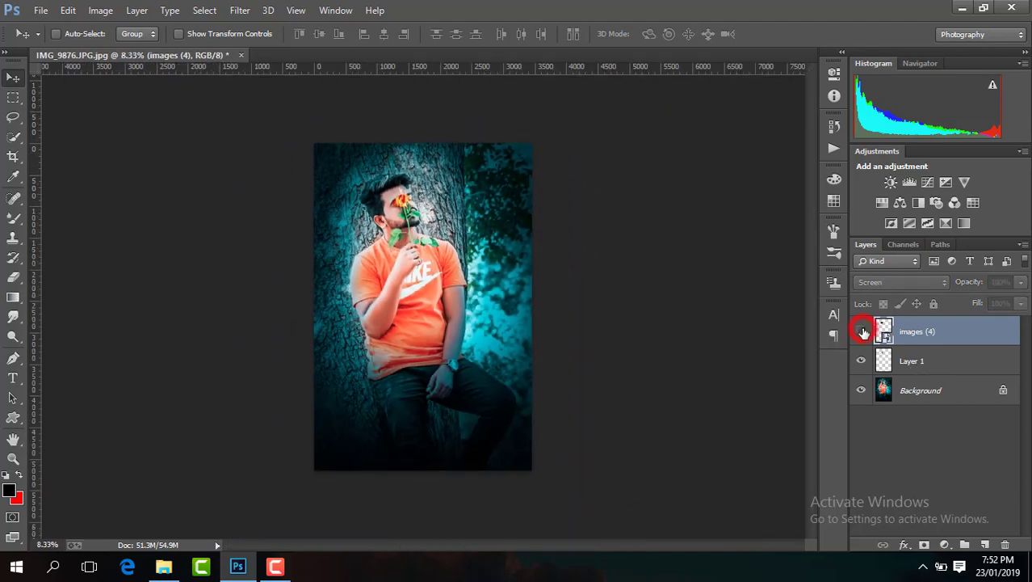
Step: Merge the visible layers, then add white 'FAKE LOVE' text near the bottom of the portrait
right_click(910, 329)
left_click(685, 436)
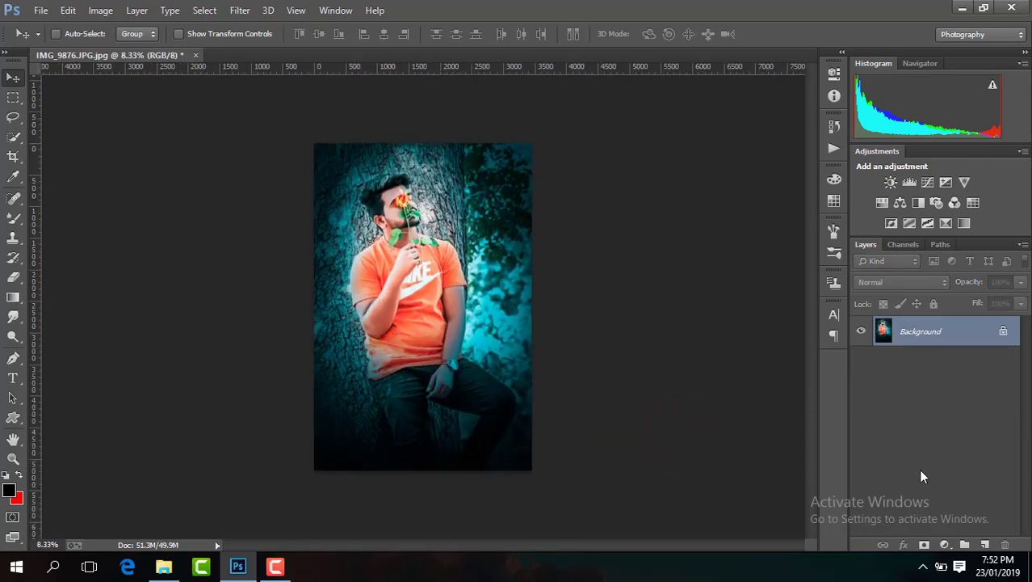
left_click(11, 385)
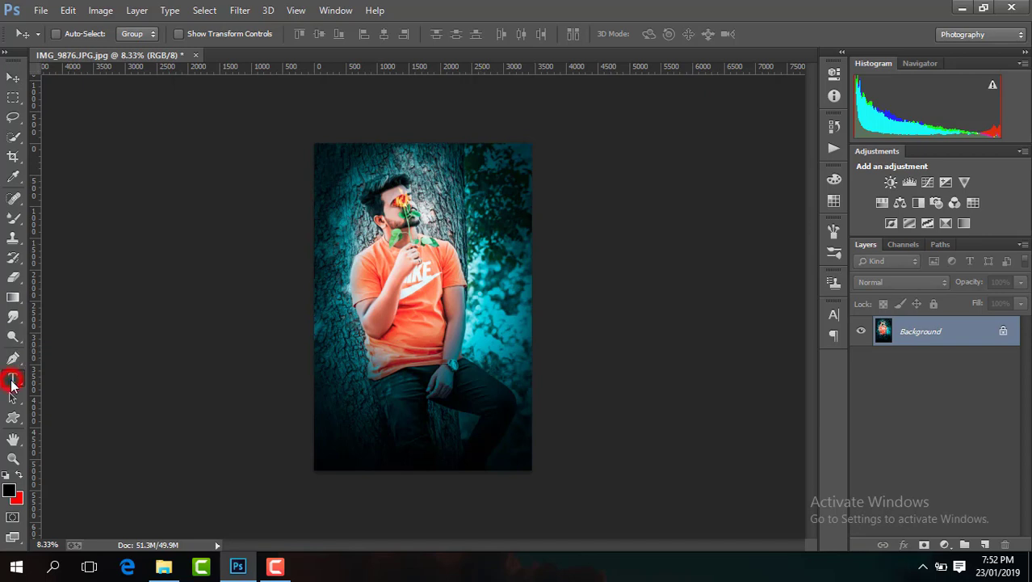
left_click(277, 569)
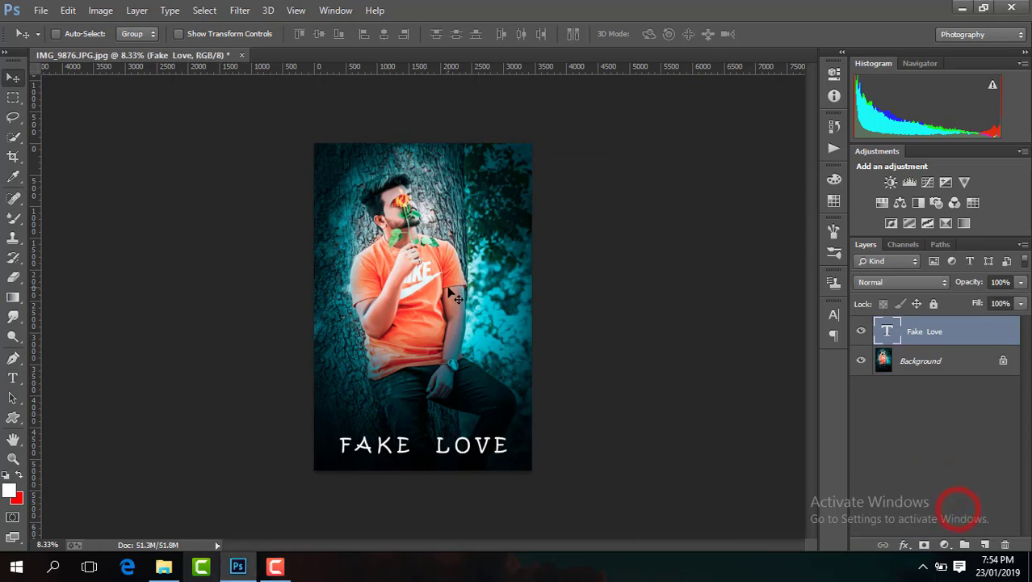
left_click(861, 330)
left_click(861, 330)
Step: Place-embed the bonfire flames image from the stock folder on the E: drive
left_click(40, 10)
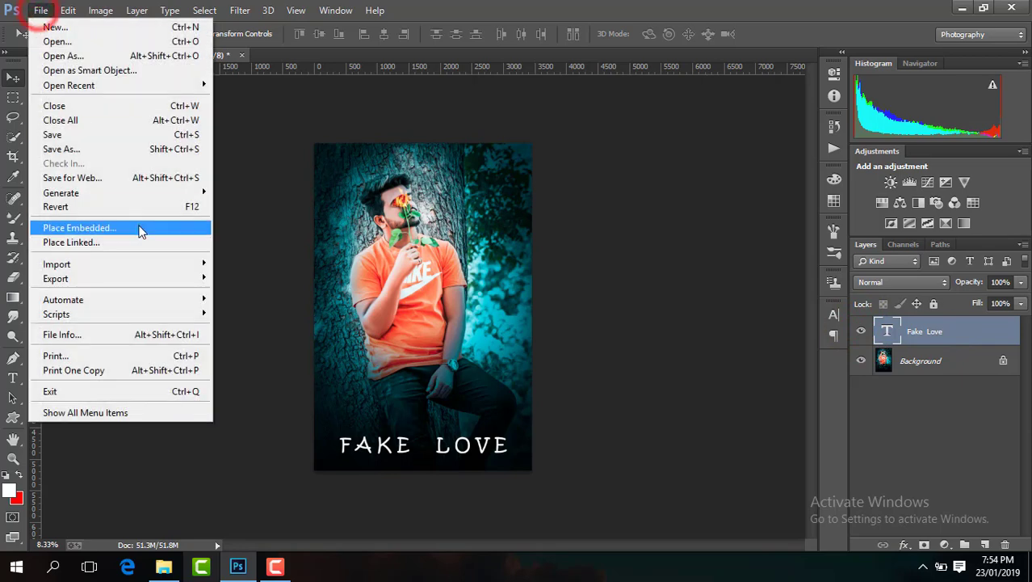
left_click(138, 226)
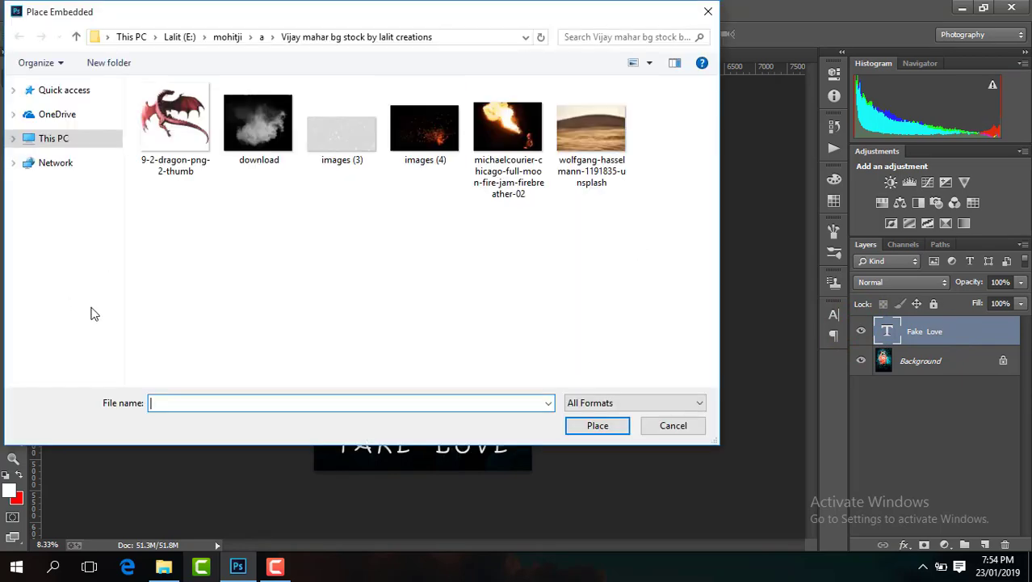
left_click(115, 301)
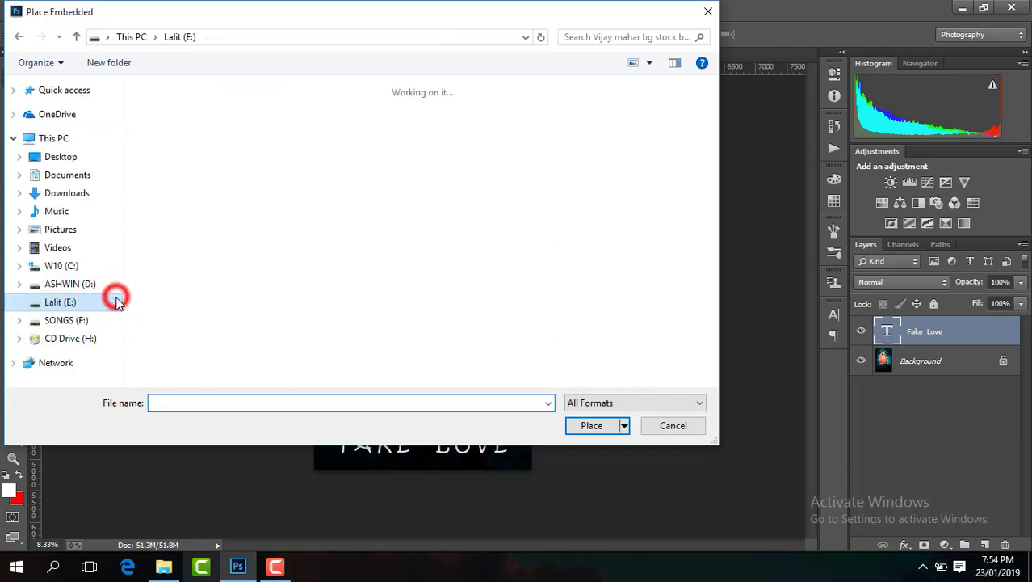
left_click(661, 235)
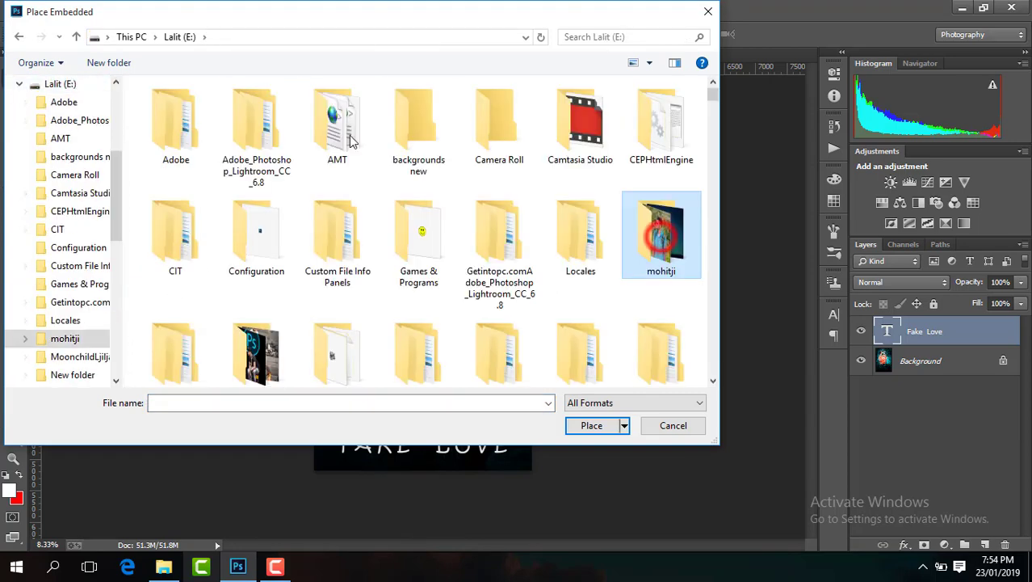
double_click(175, 121)
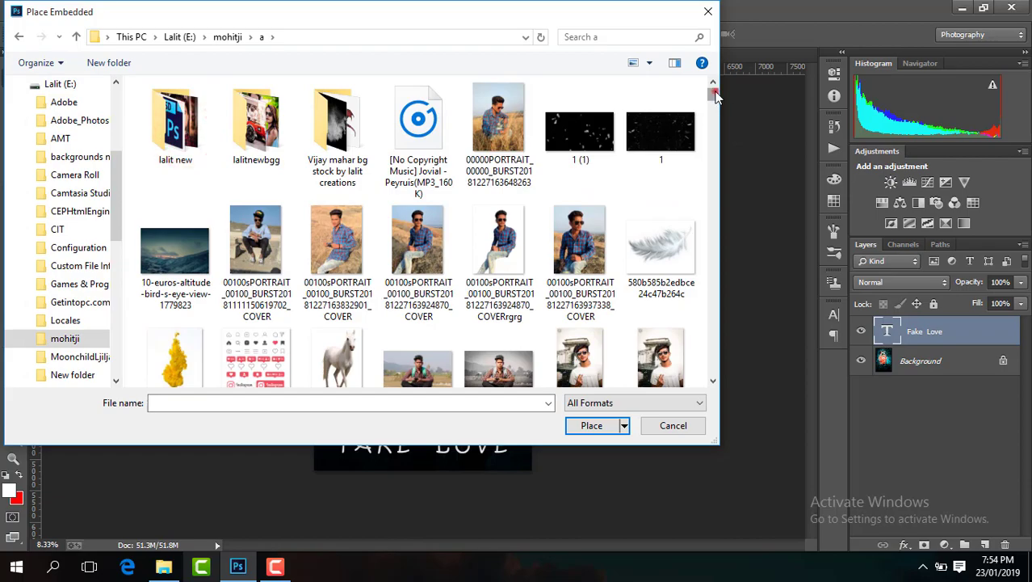
left_click_drag(715, 95, 725, 151)
double_click(255, 204)
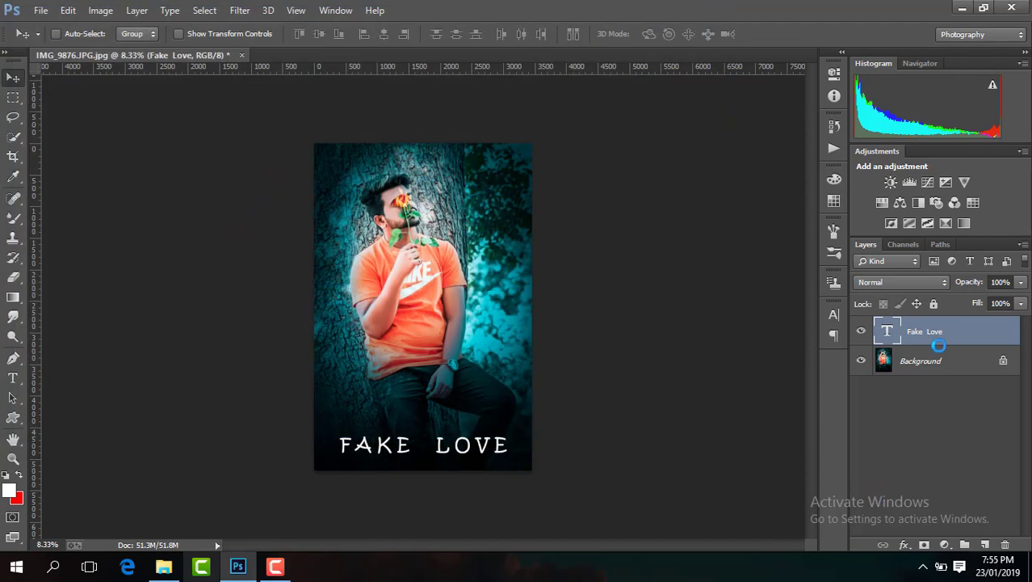
Step: Blend the flames in Screen mode and position them along the portrait's bottom edge
left_click(910, 281)
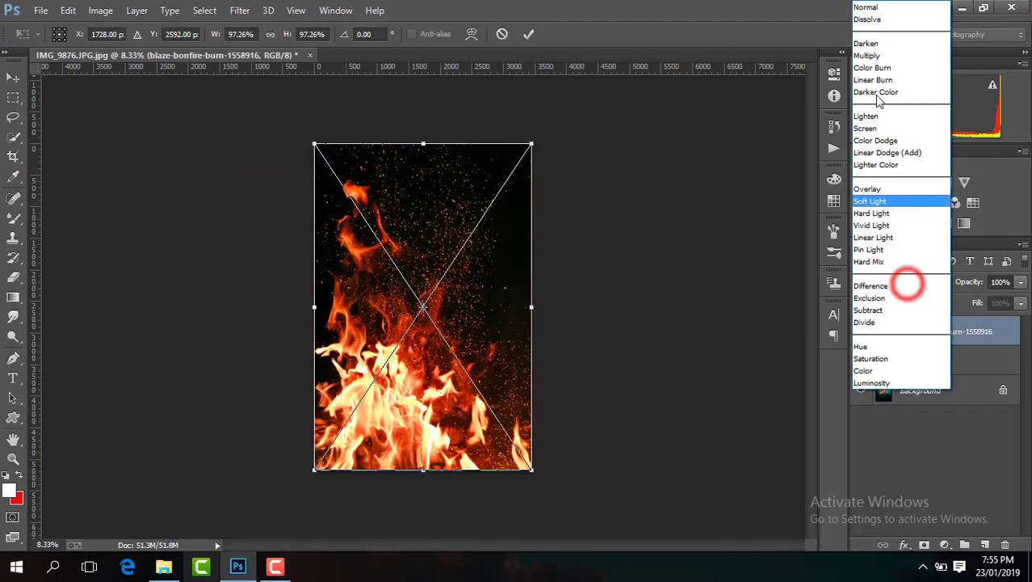
left_click(882, 121)
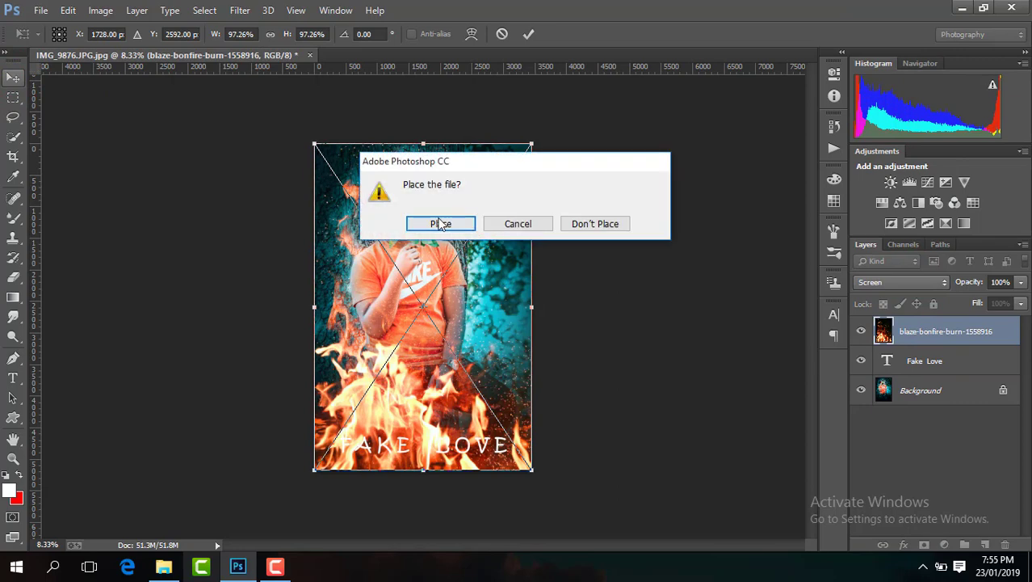
left_click(519, 221)
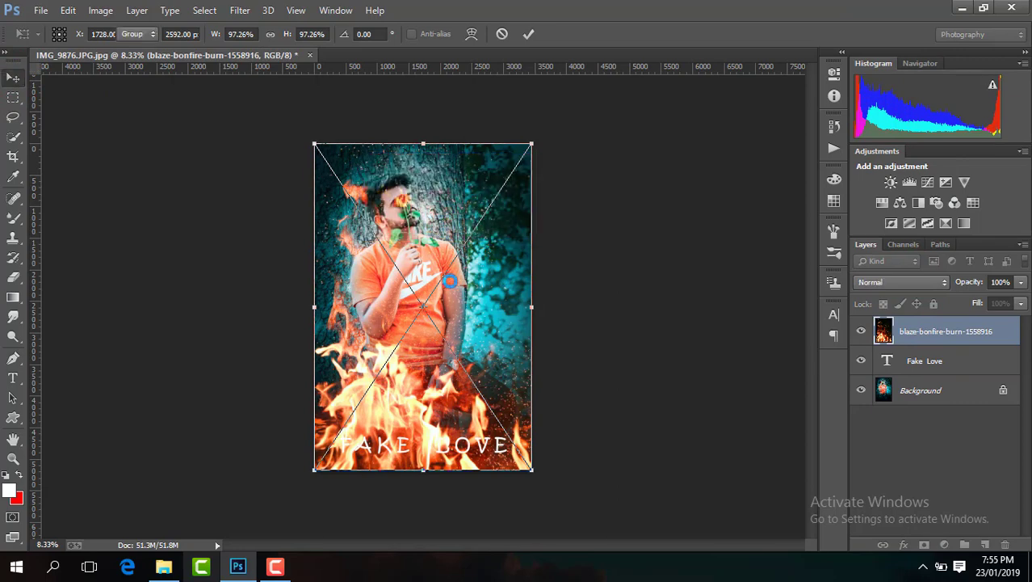
left_click_drag(494, 410, 489, 459)
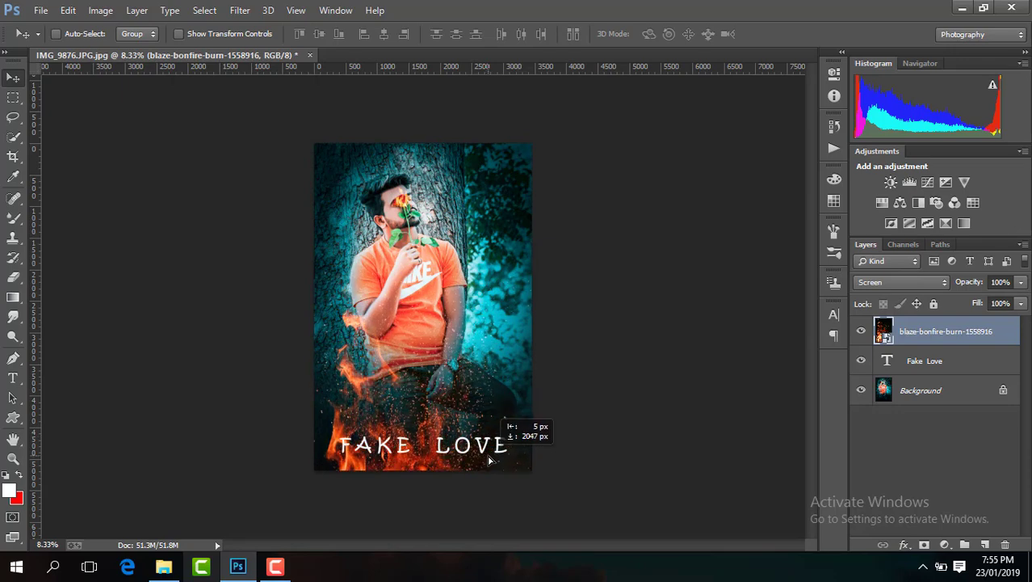
left_click(861, 333)
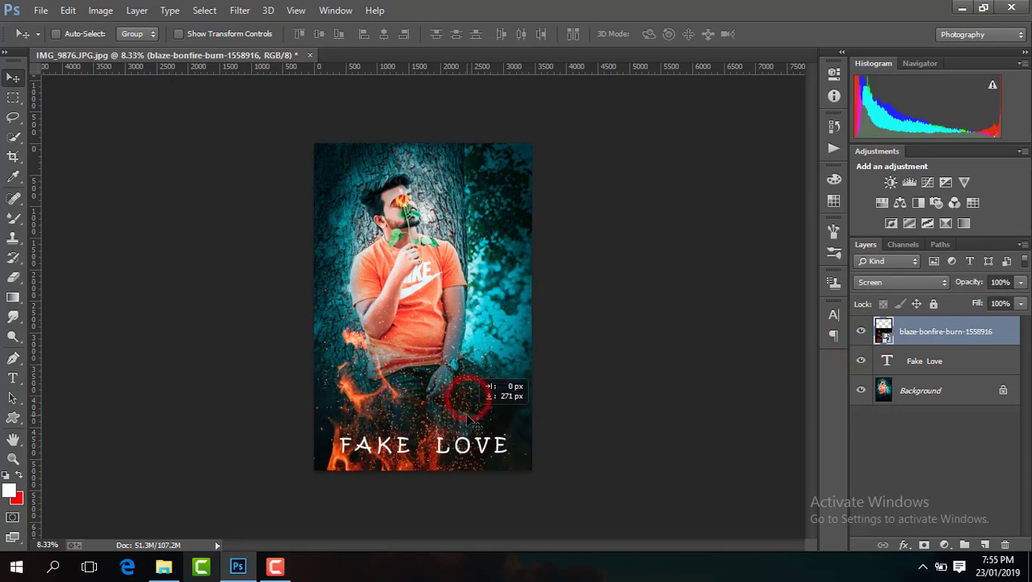
left_click_drag(468, 403, 475, 363)
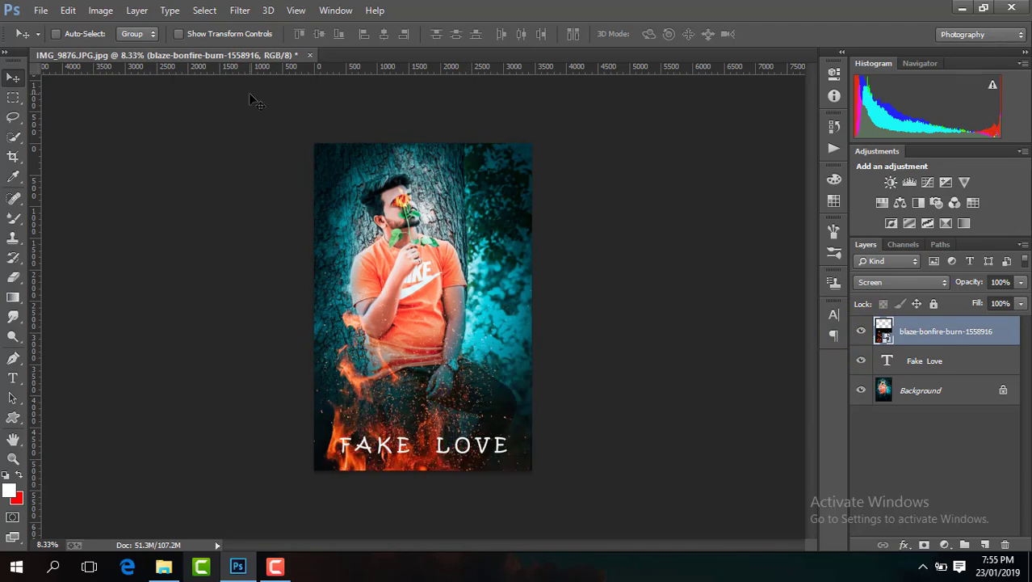
left_click(239, 34)
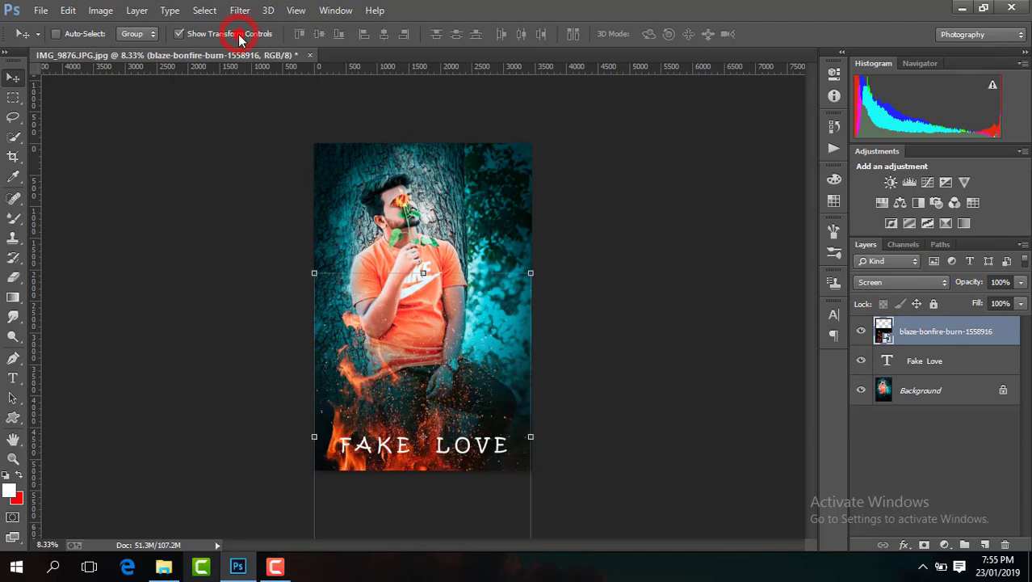
right_click(942, 340)
Step: Merge all visible layers into a single Background layer
left_click(714, 432)
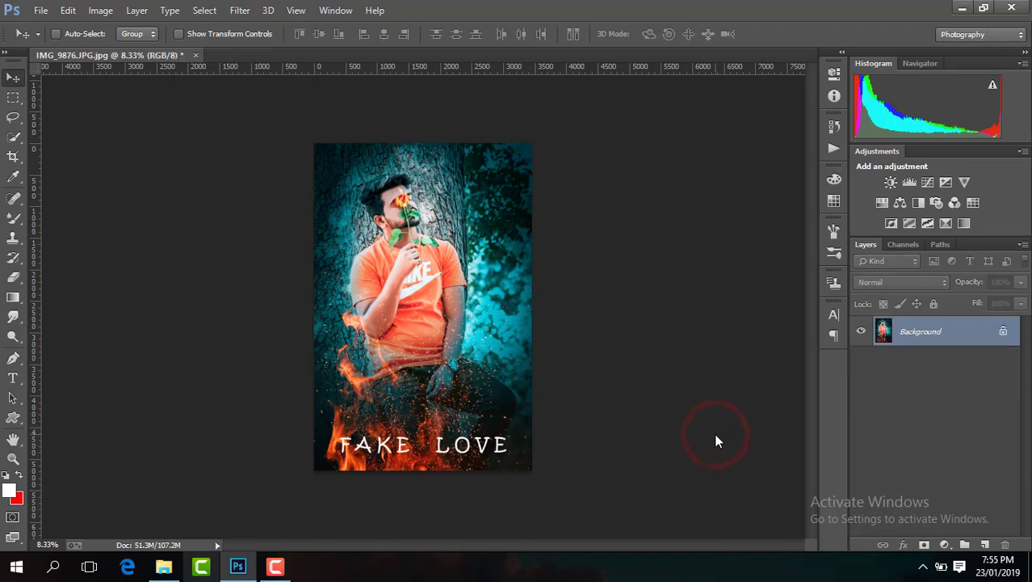
key("ctrl+minus")
key("ctrl+minus")
key("ctrl+plus")
key("ctrl+plus")
Step: Place-embed the black signature image from the E: drive signature folder
left_click(40, 10)
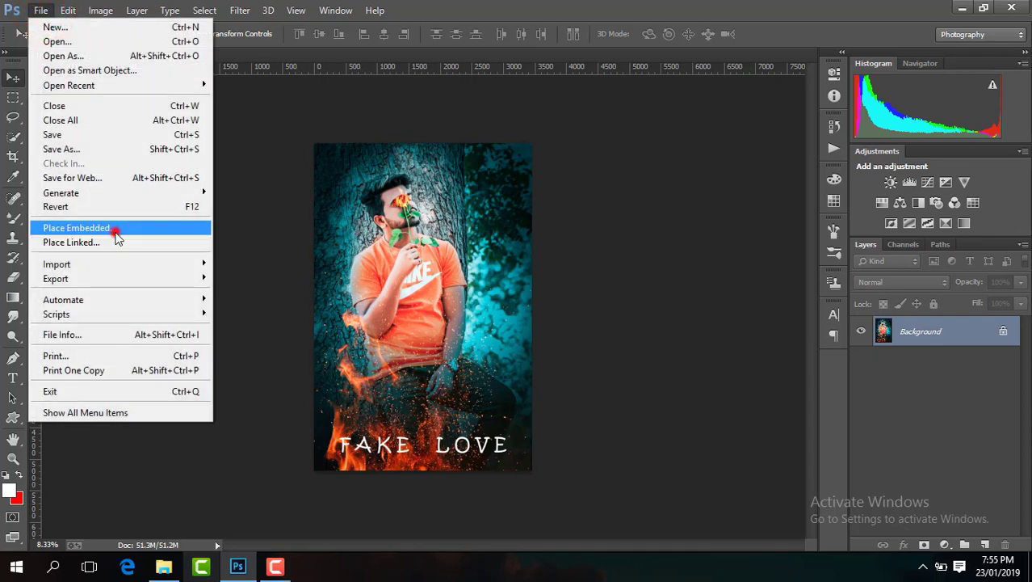
left_click(116, 232)
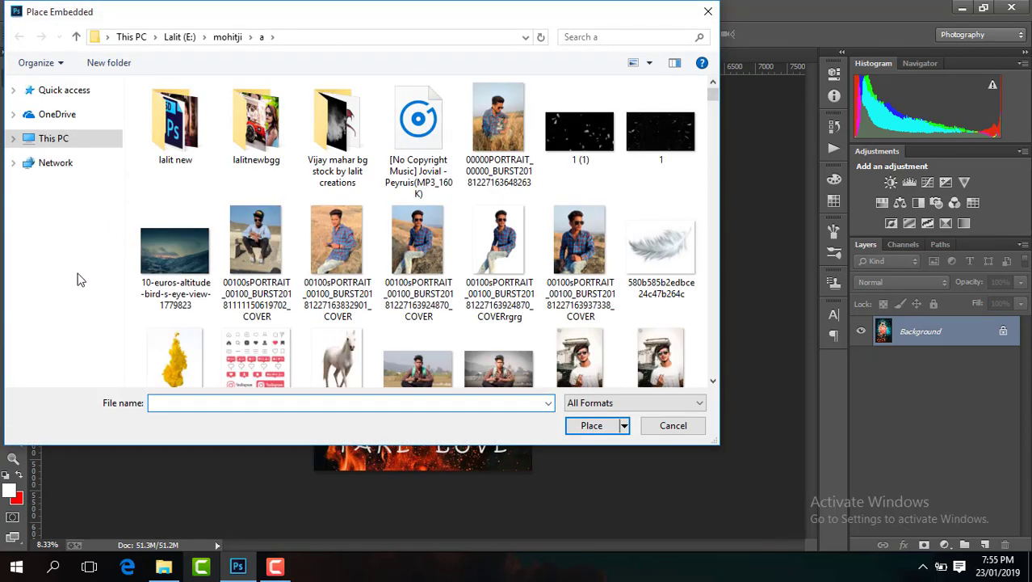
left_click(95, 302)
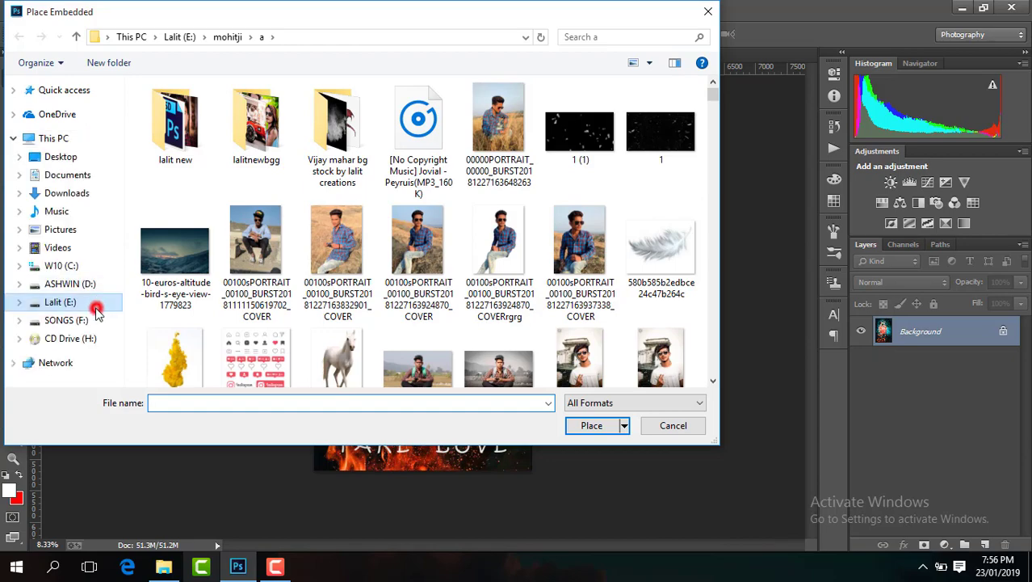
double_click(258, 338)
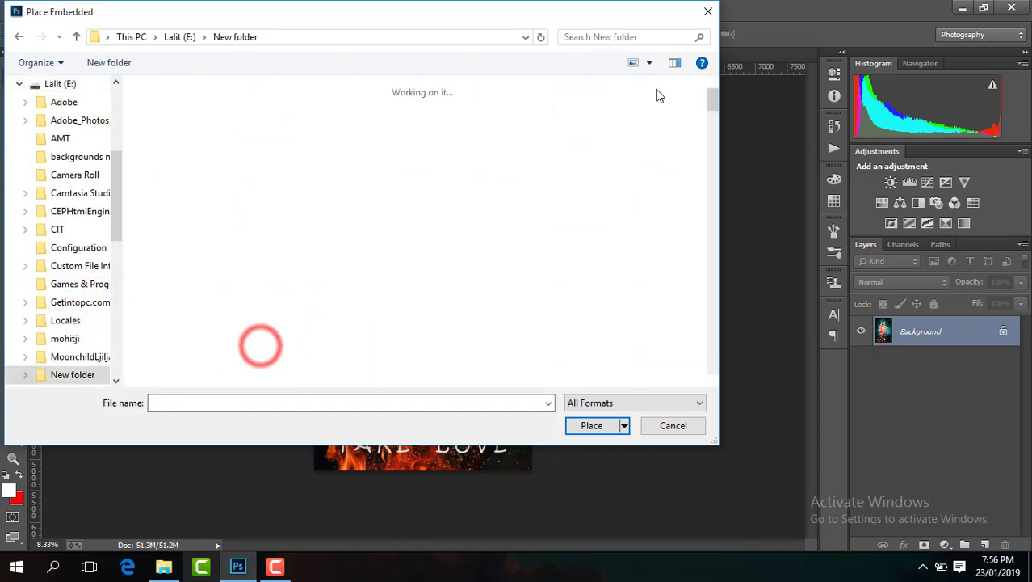
left_click_drag(713, 97, 714, 349)
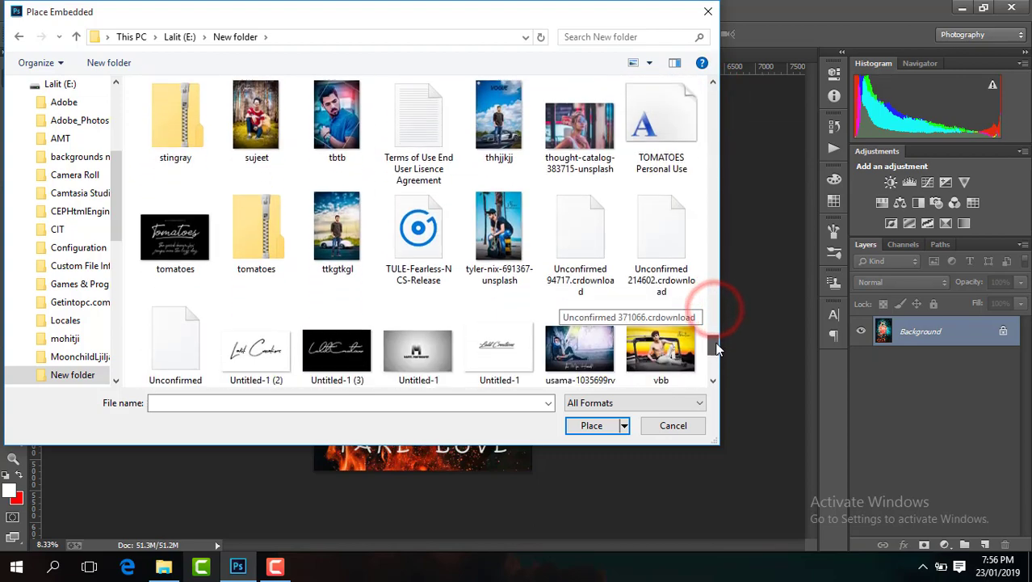
double_click(357, 274)
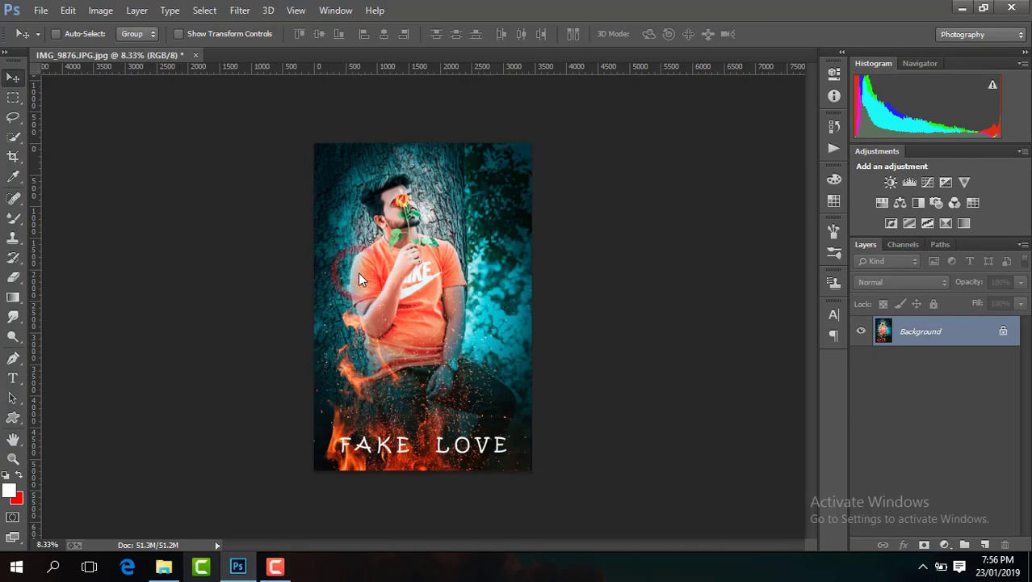
Step: Blend the signature in Screen mode and move it to the photo's top-right corner
key("Return")
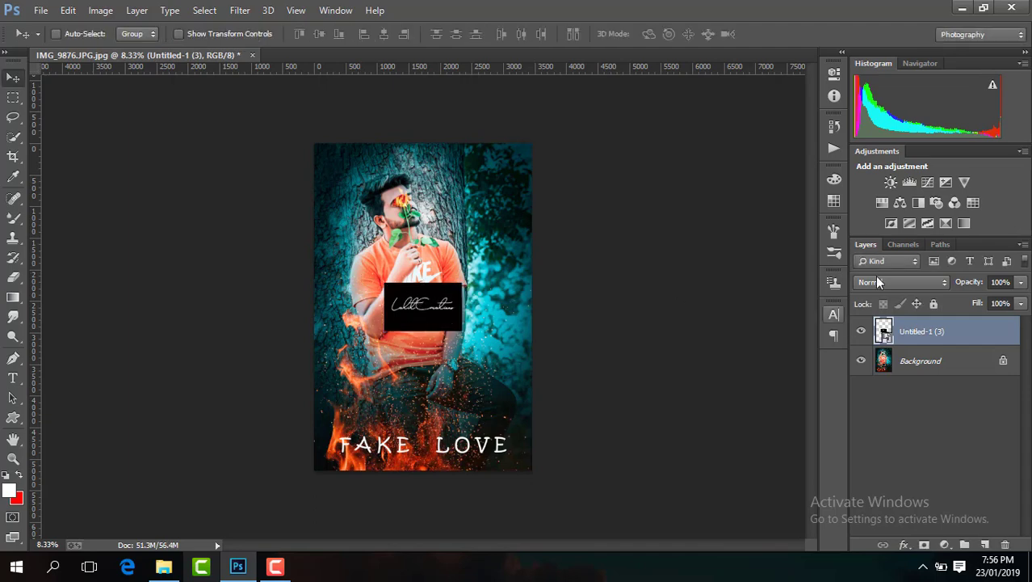
left_click(880, 285)
left_click(876, 129)
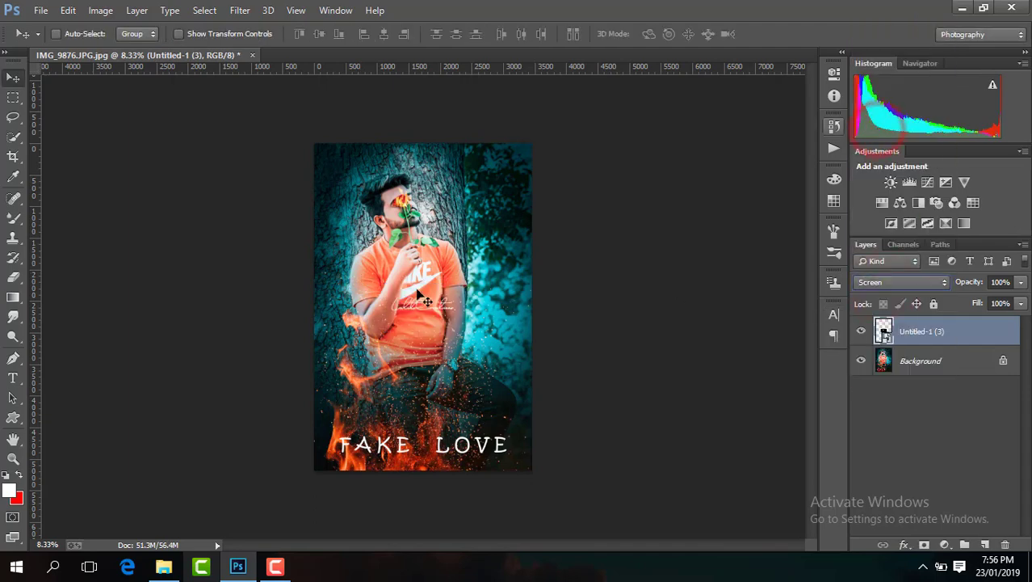
left_click_drag(478, 202, 499, 153)
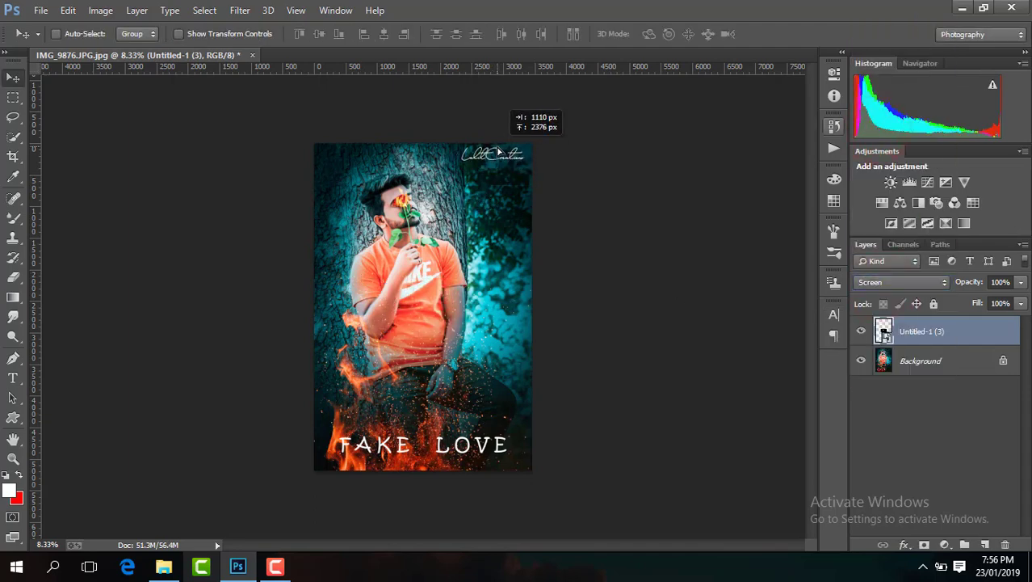